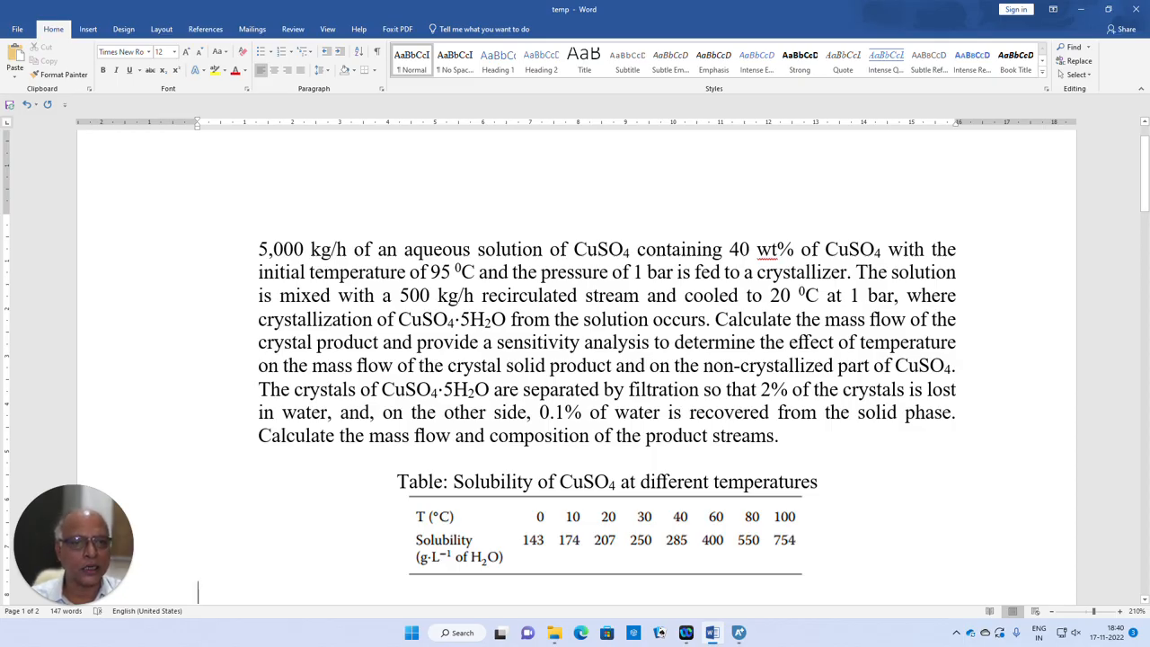
Review the crystallizer problem statement, including the 500 kg/h recirculated stream, the 20 °C and 1 bar conditions, and the CuSO4 solubility table
left_click_drag(400, 295, 482, 296)
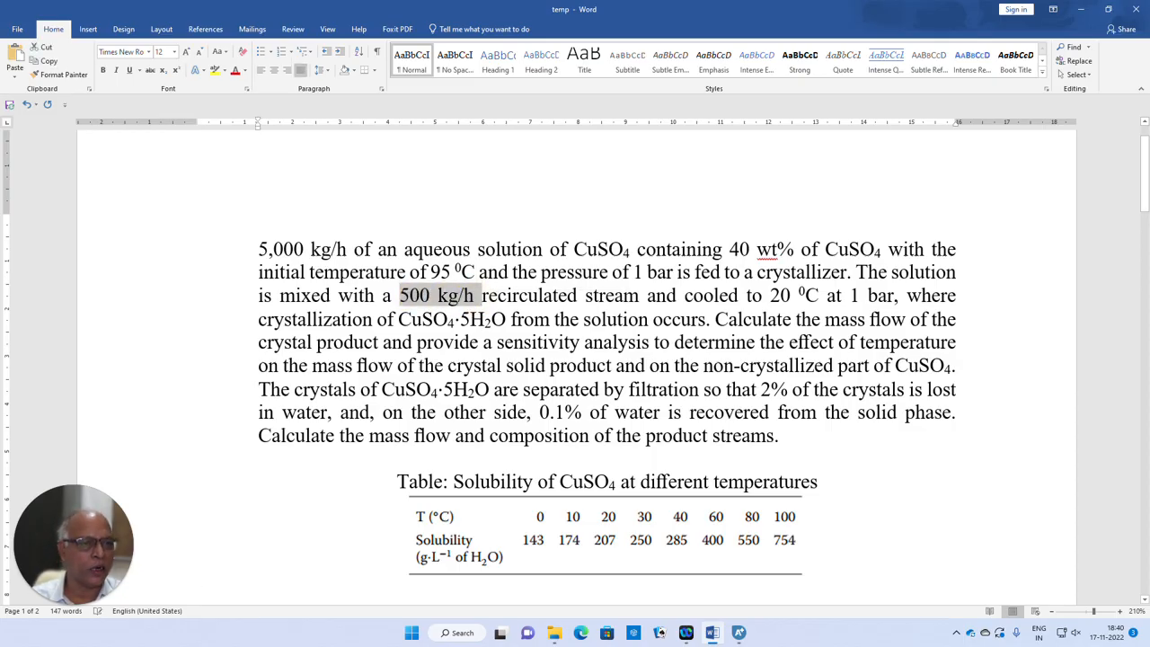
left_click_drag(770, 296, 894, 297)
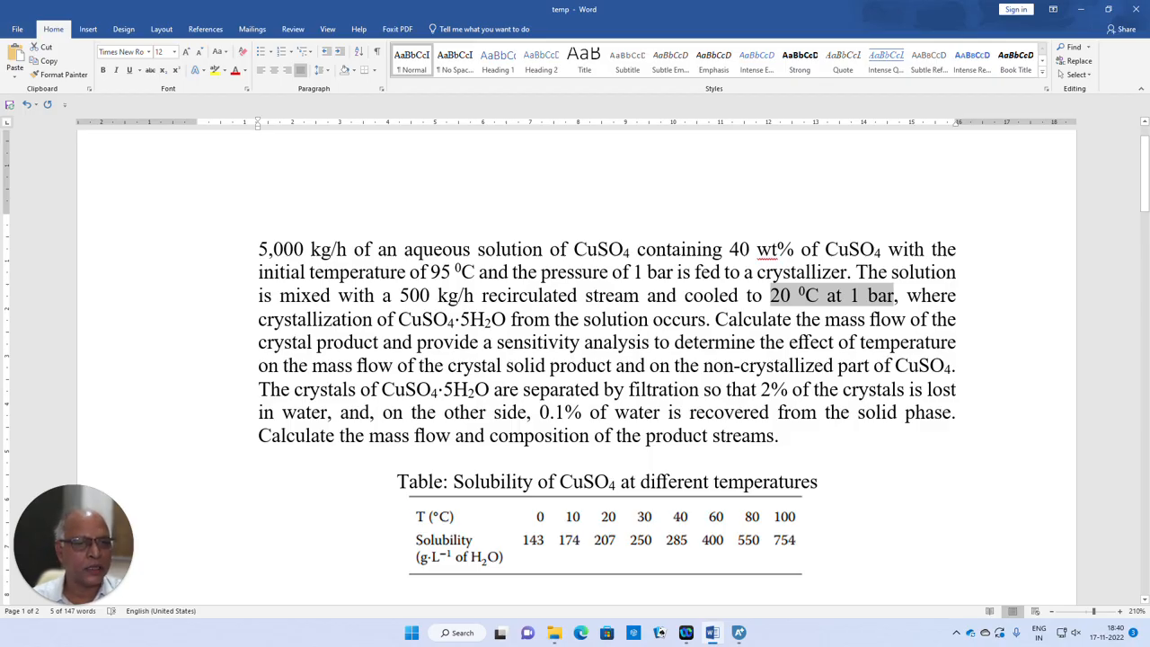
scroll(575, 360, "down", 1)
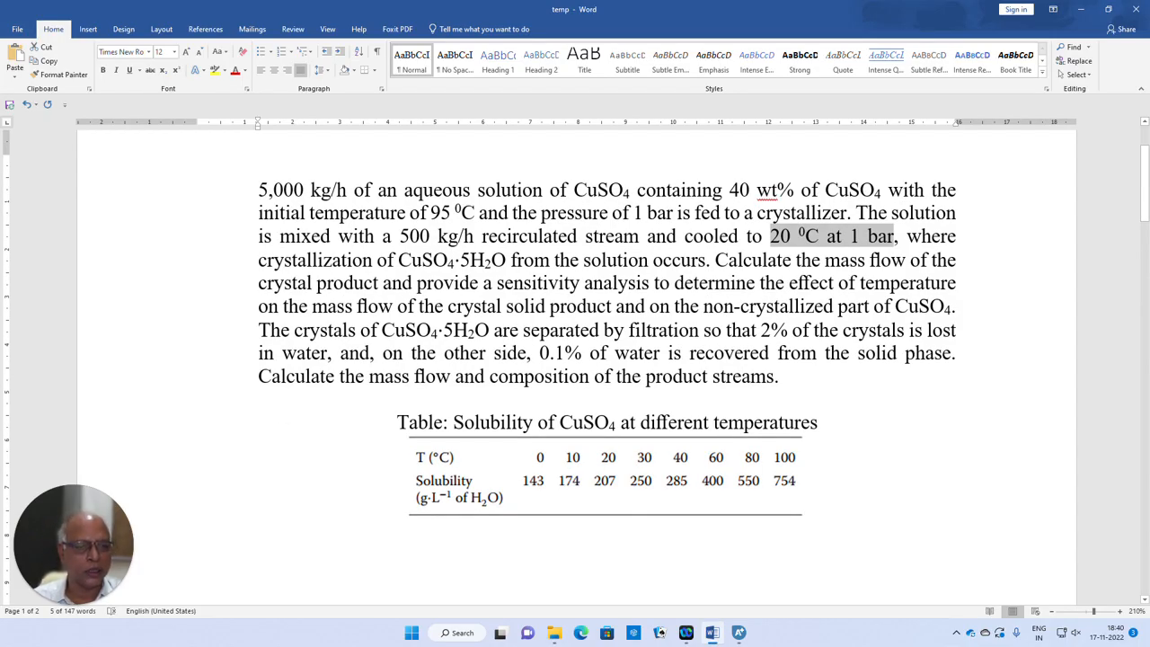
Switch to Aspen Plus and add CUSO4 and H2O to the component list
left_click(739, 633)
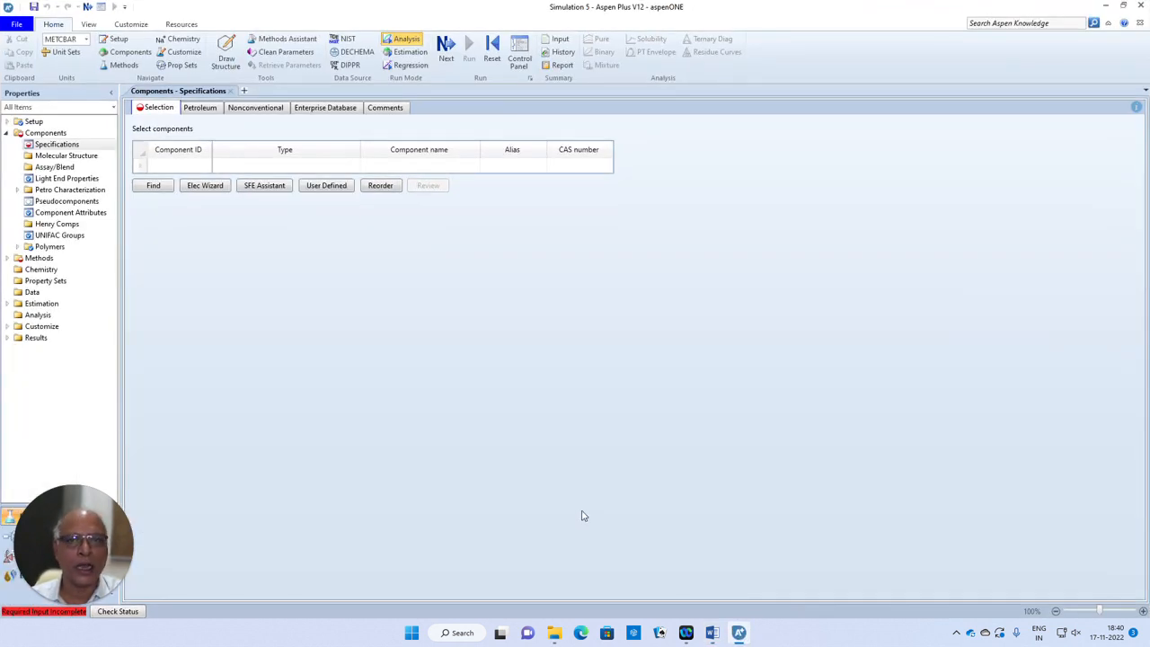
left_click(197, 170)
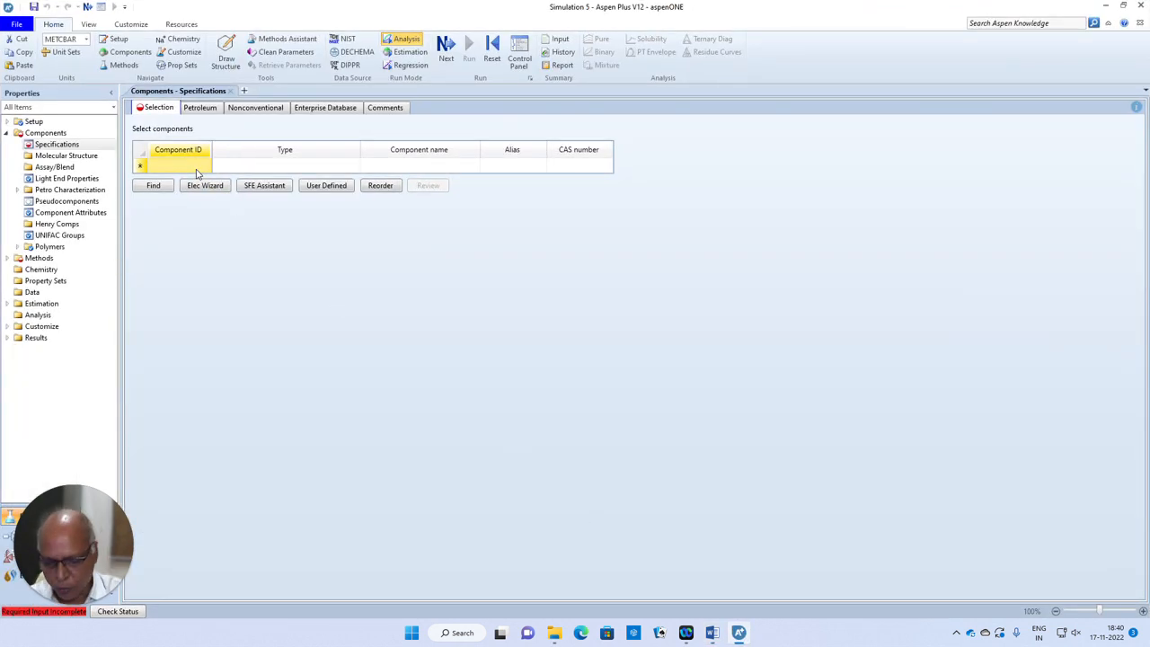
type("CUS")
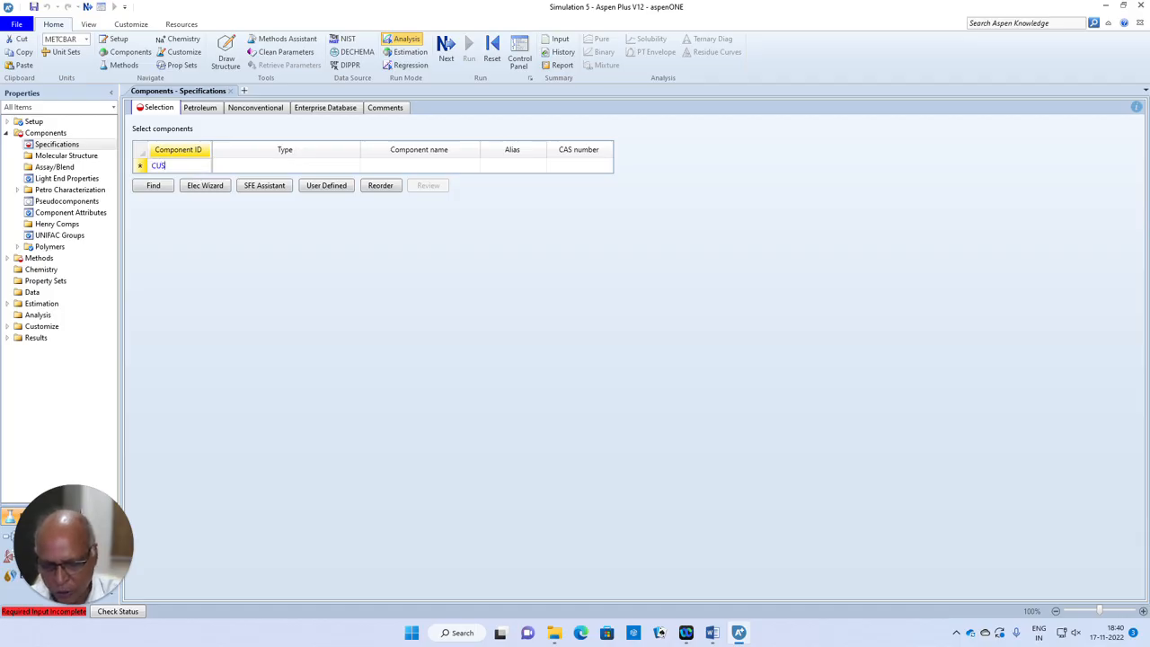
type("O4")
key("Return")
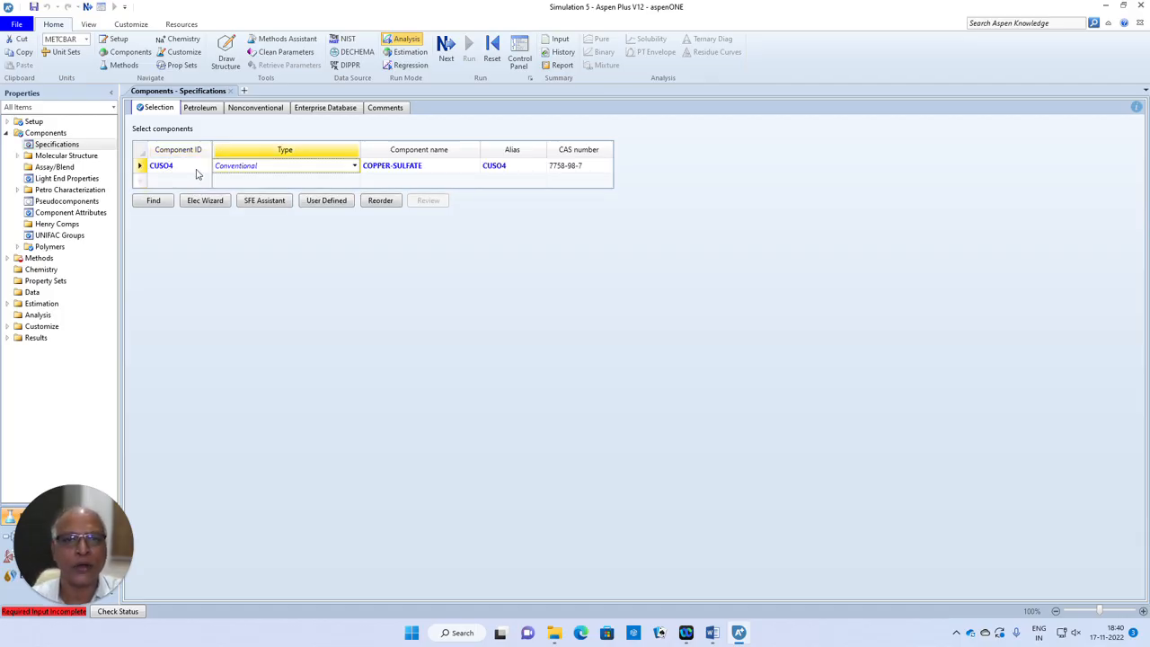
left_click(181, 187)
type("H")
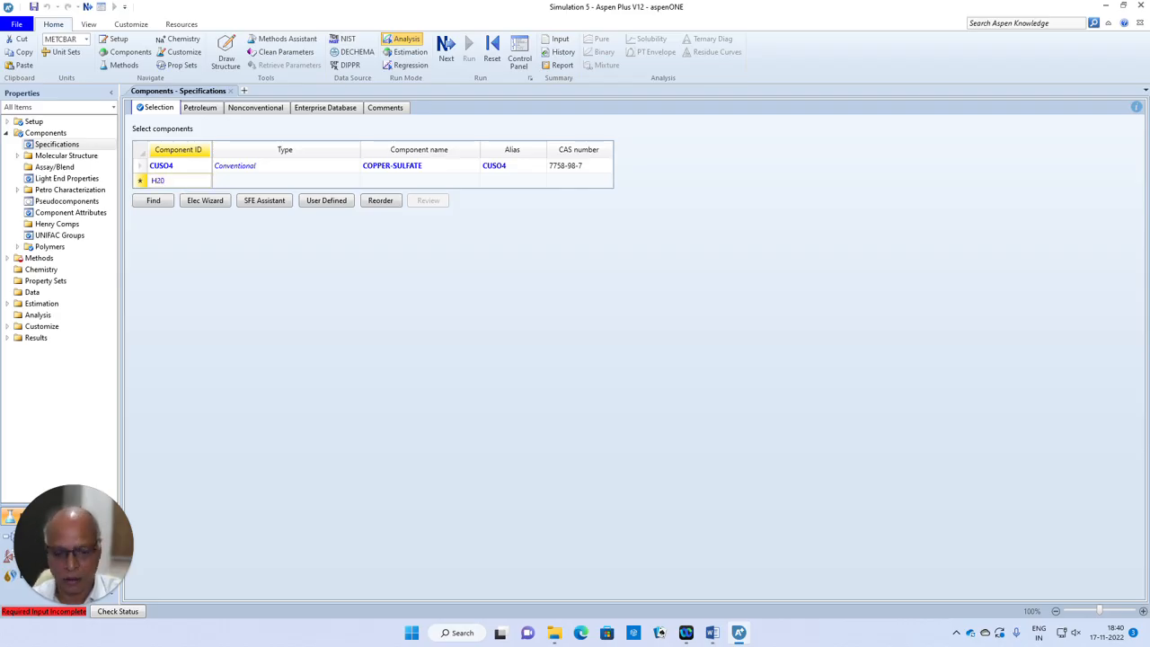
type("2O")
key("Return")
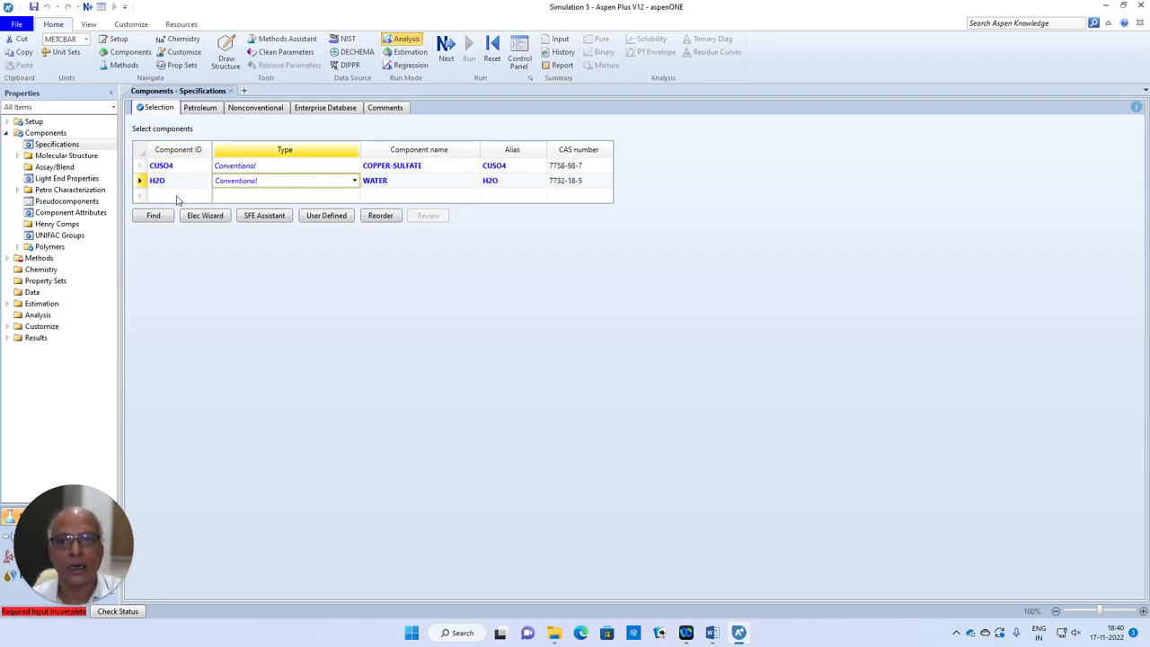
Enter CUSO4.5H2O as the component name in the third row to look it up in the databanks
left_click(177, 196)
left_click(369, 197)
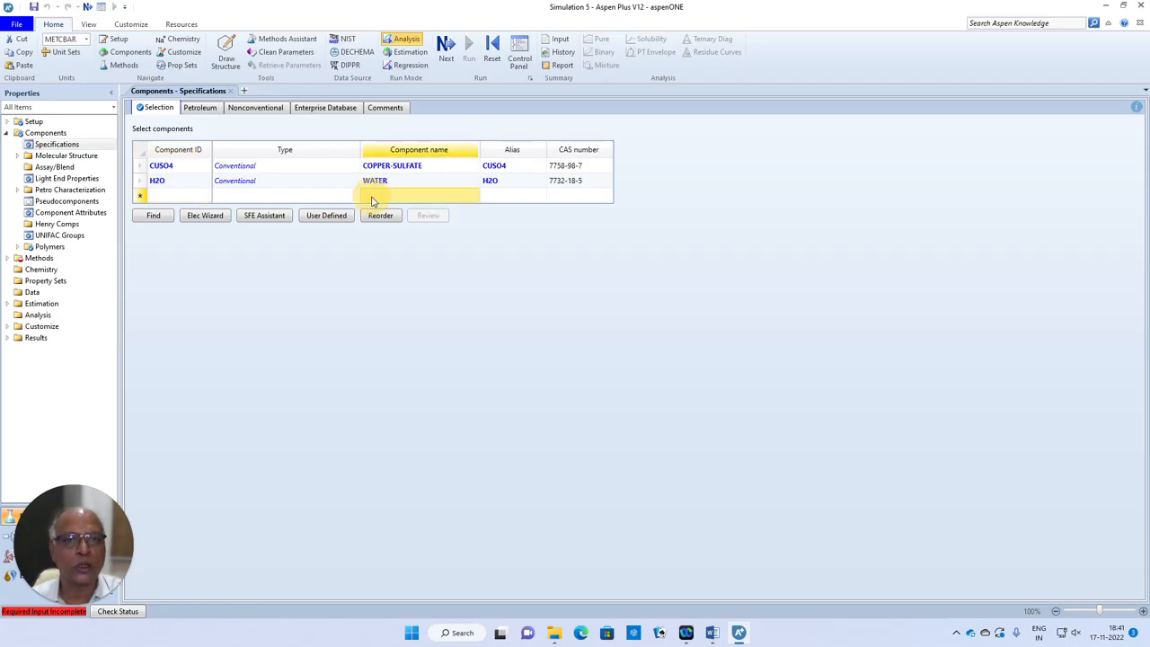
type("c")
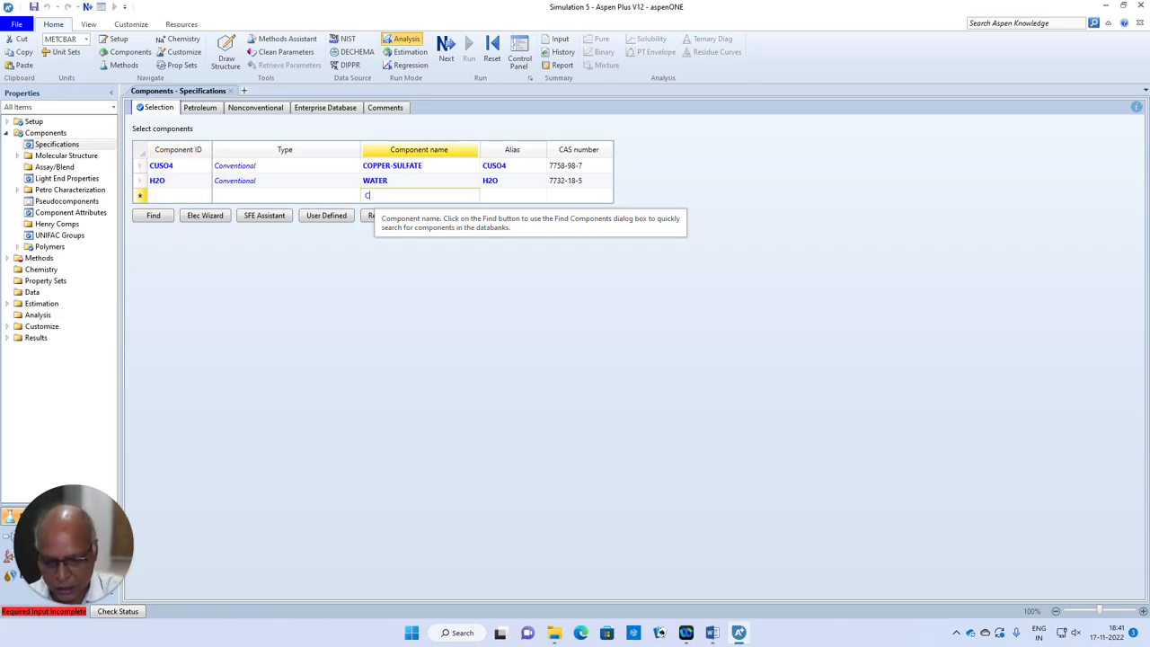
type("USO4")
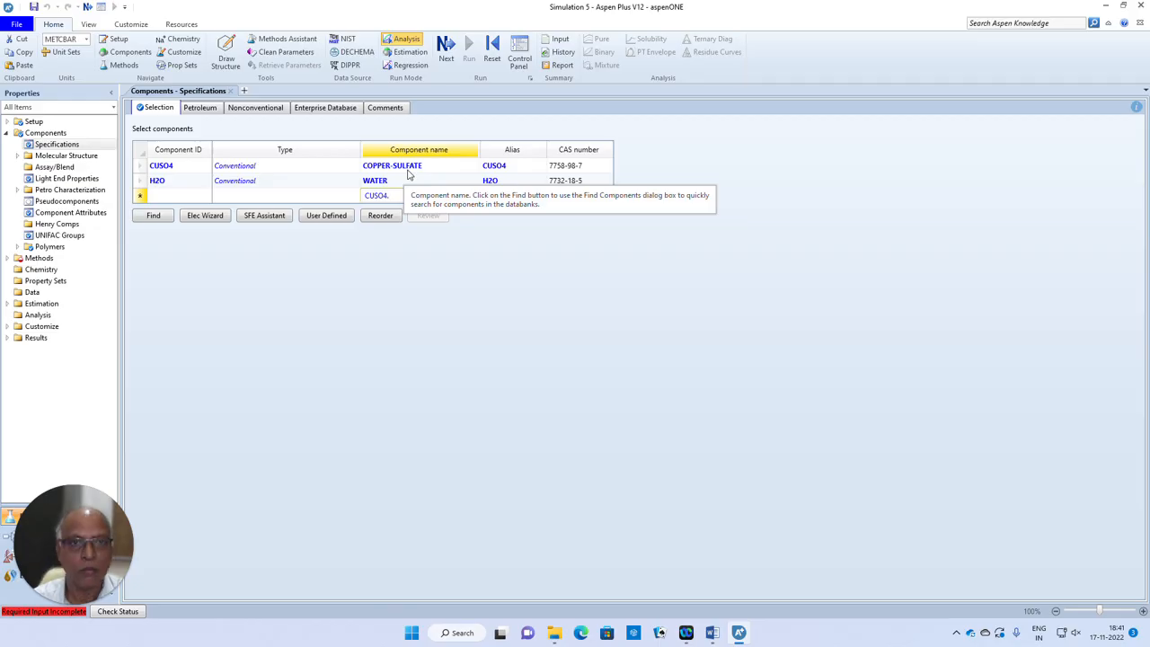
type(".5")
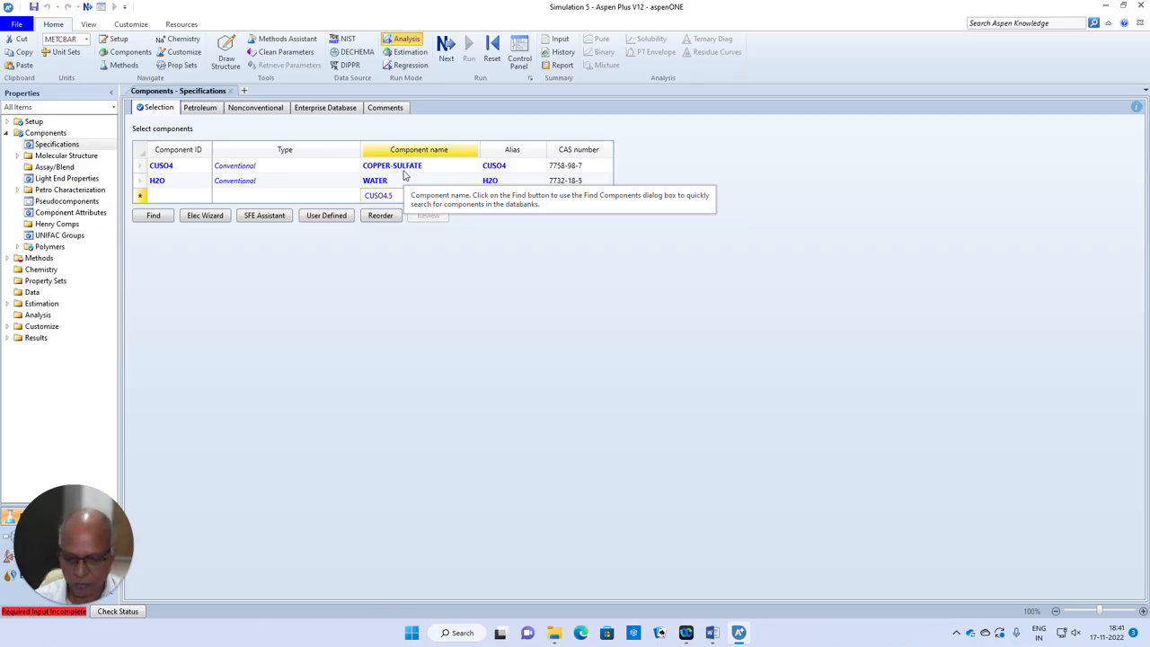
type("H2O")
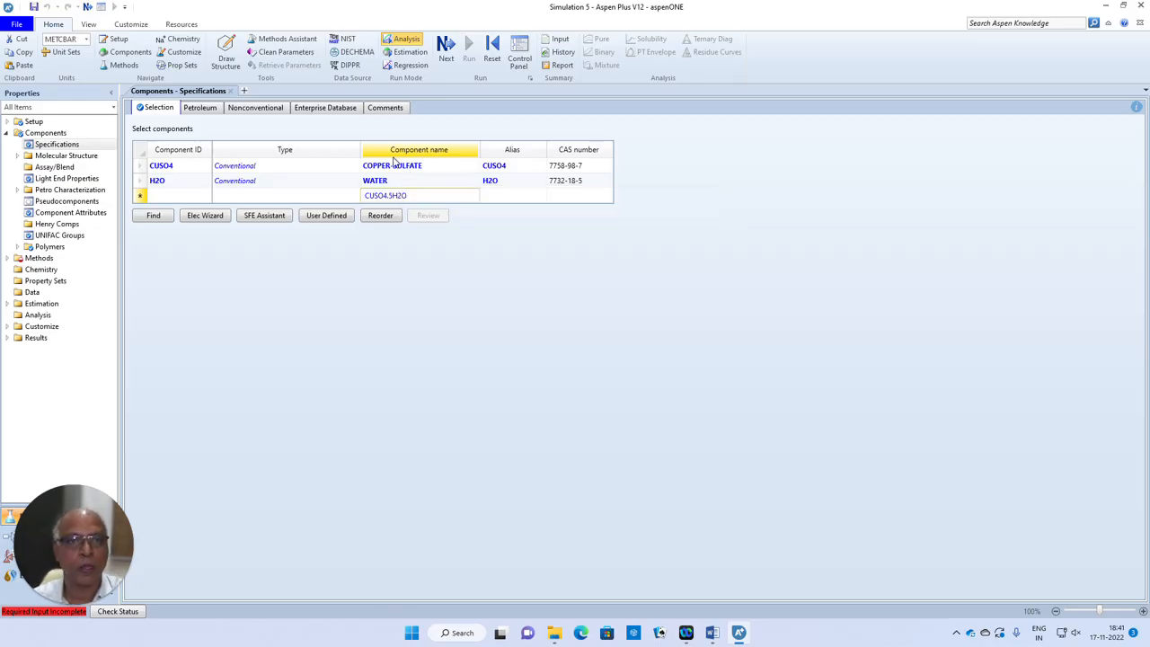
key("Return")
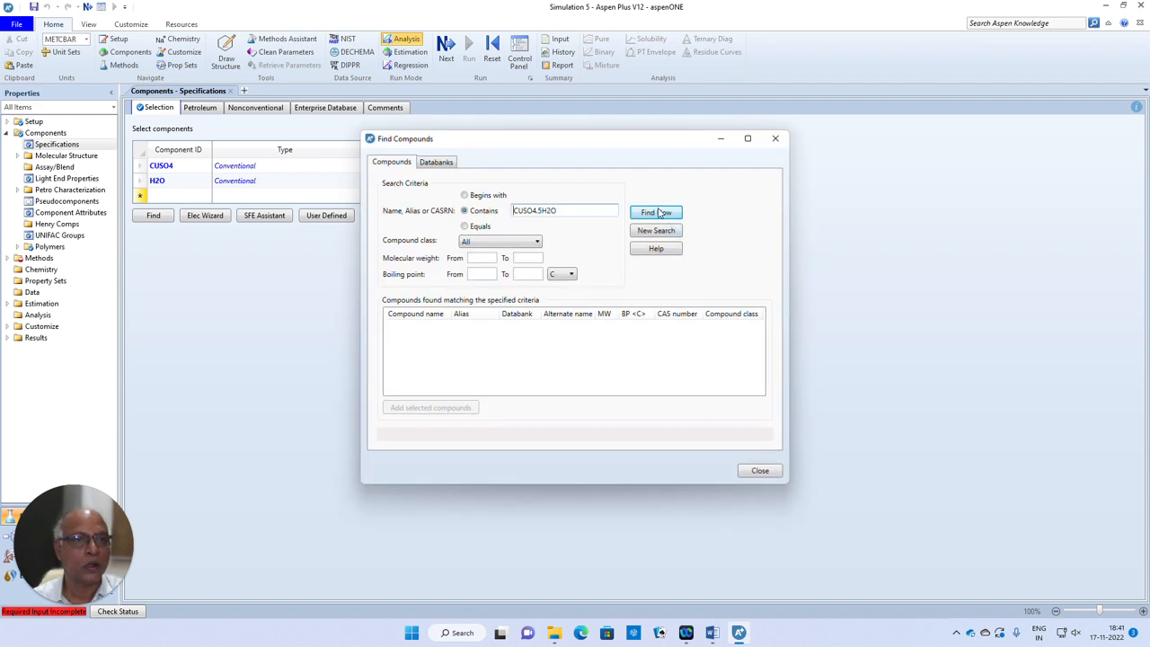
Shorten the compound search text to CUSO4, run the search, and widen the results to show full compound names
left_click(579, 211)
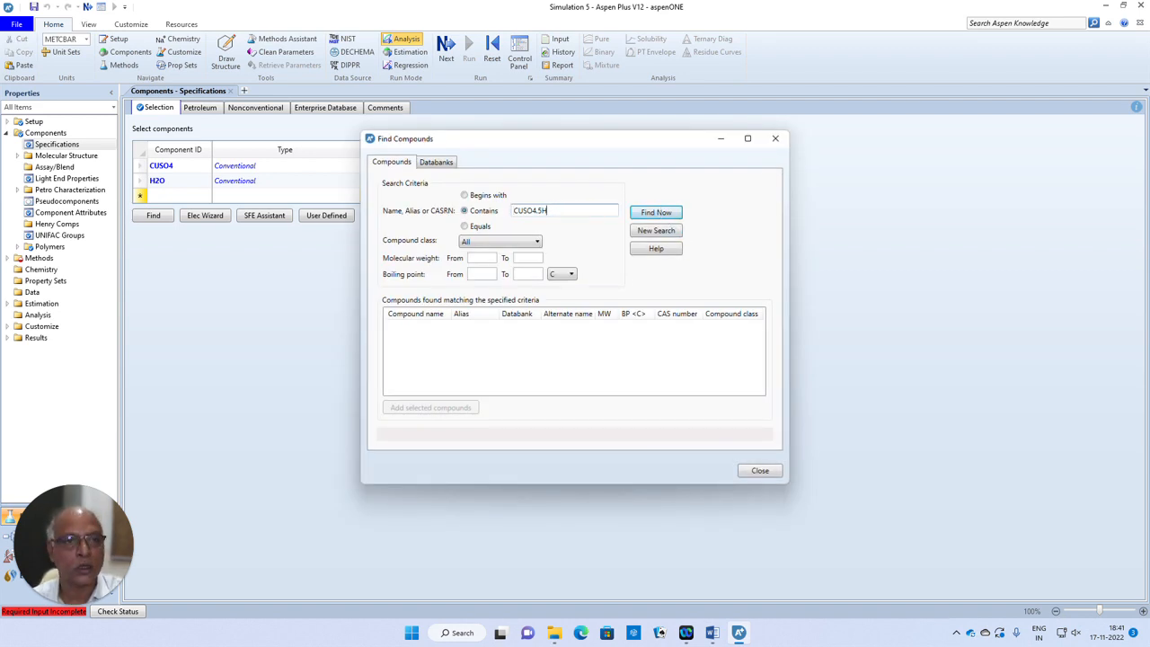
key("BackSpace")
key("BackSpace")
key("BackSpace")
left_click(658, 214)
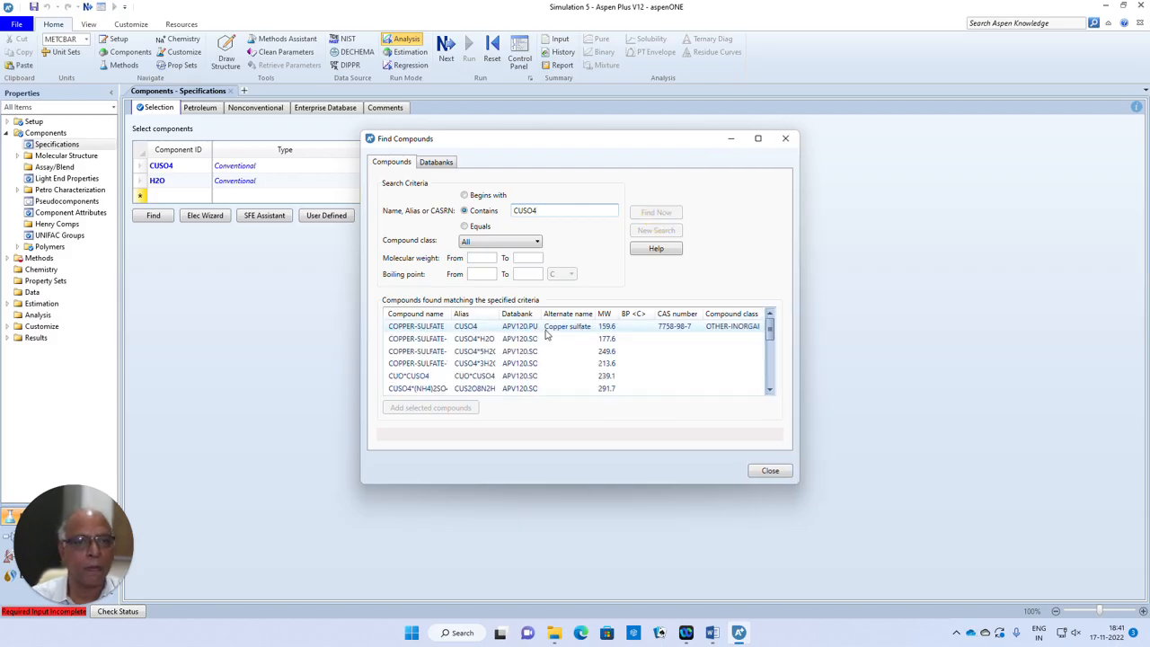
left_click_drag(451, 314, 521, 314)
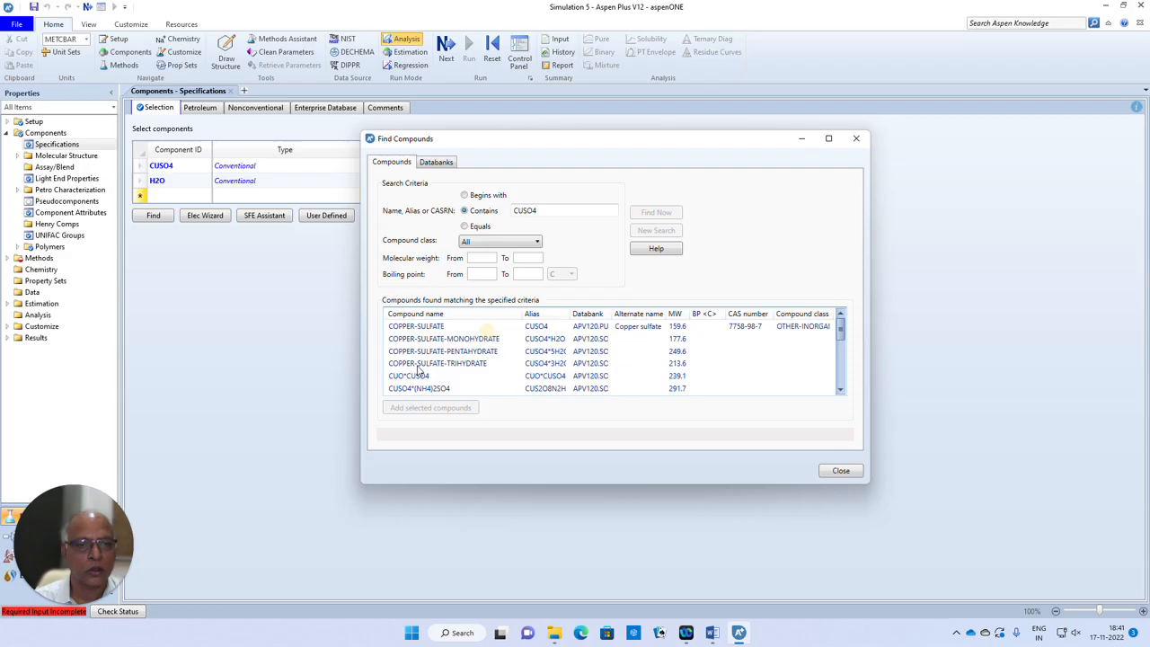
Add COPPER-SULFATE-PENTAHYDRATE to the component list and set its type to Solid
left_click(489, 352)
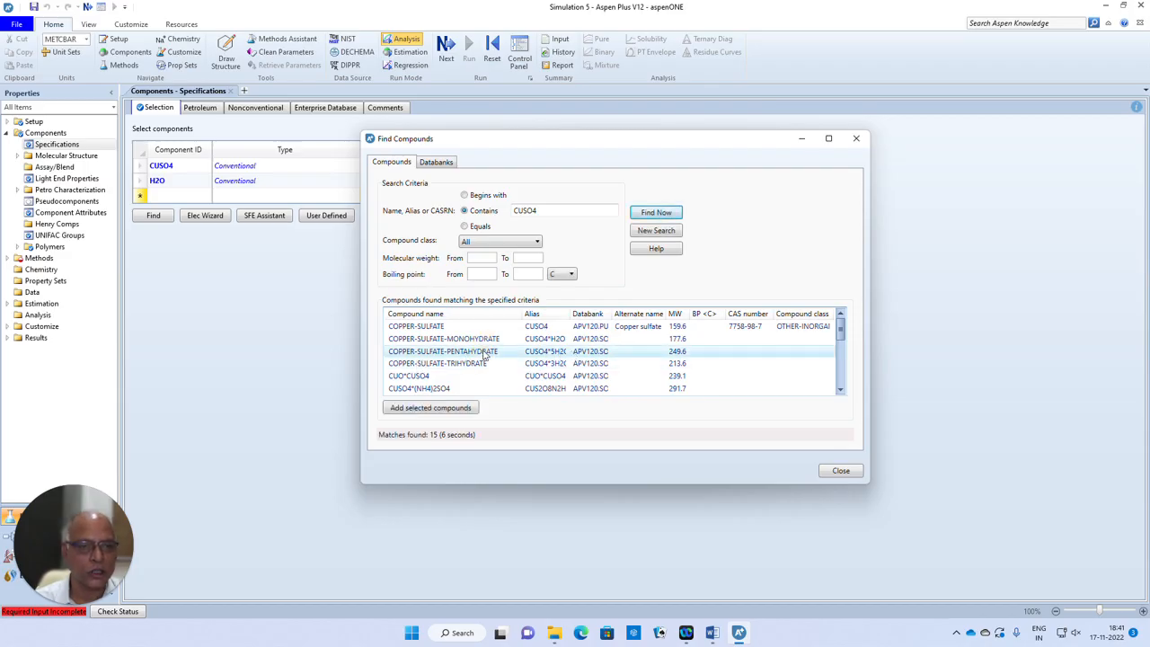
left_click(446, 411)
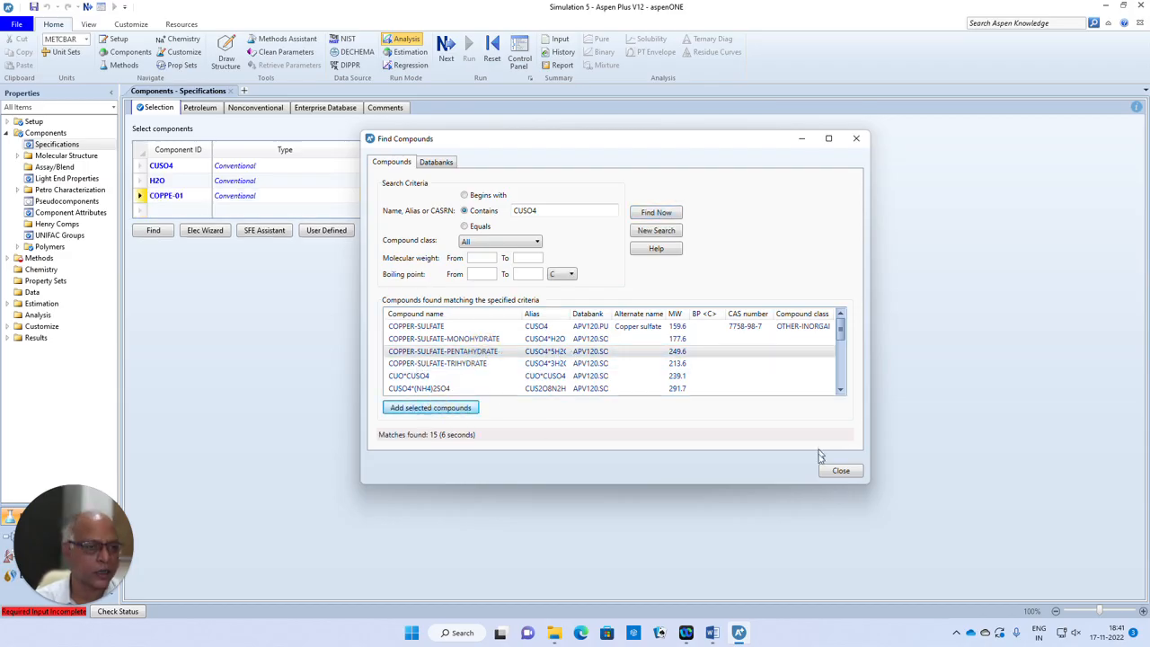
left_click(840, 470)
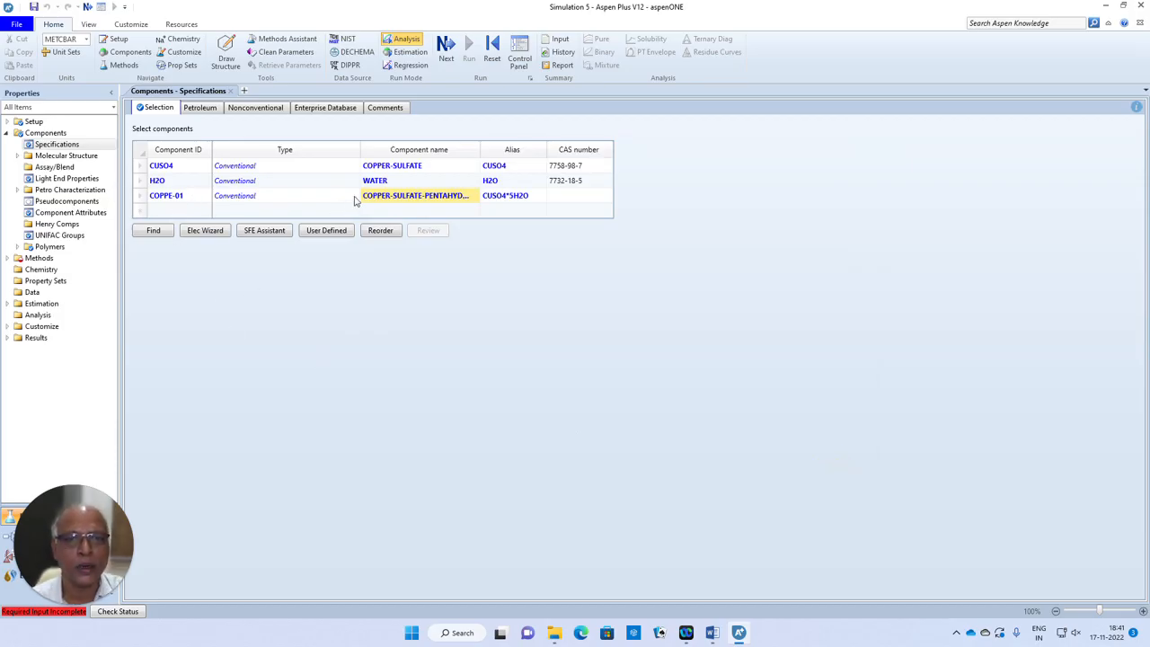
left_click(356, 196)
left_click(354, 195)
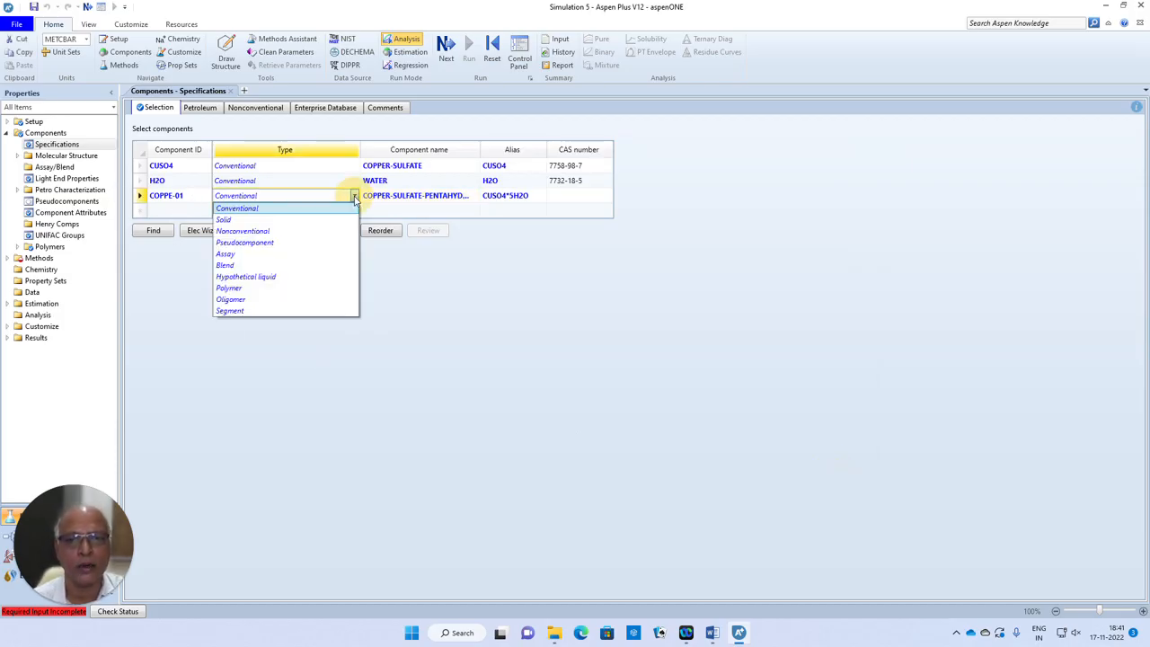
left_click(250, 220)
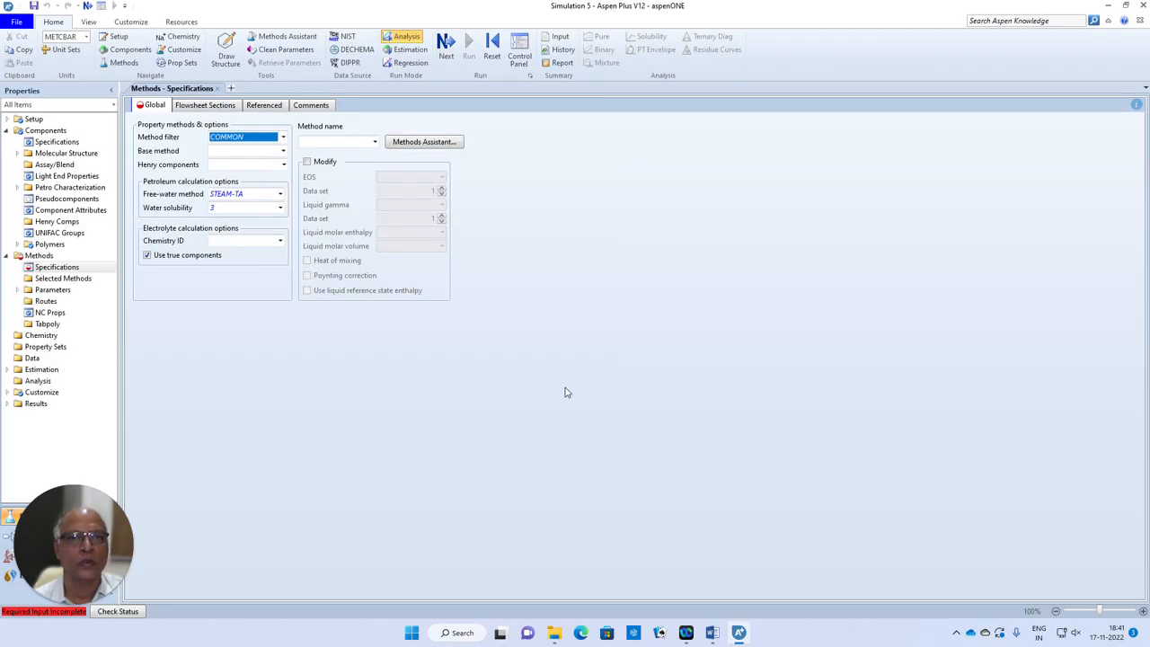
Choose IDEAL as the property method and proceed to the Simulation environment
left_click(374, 142)
left_click_drag(377, 179, 375, 222)
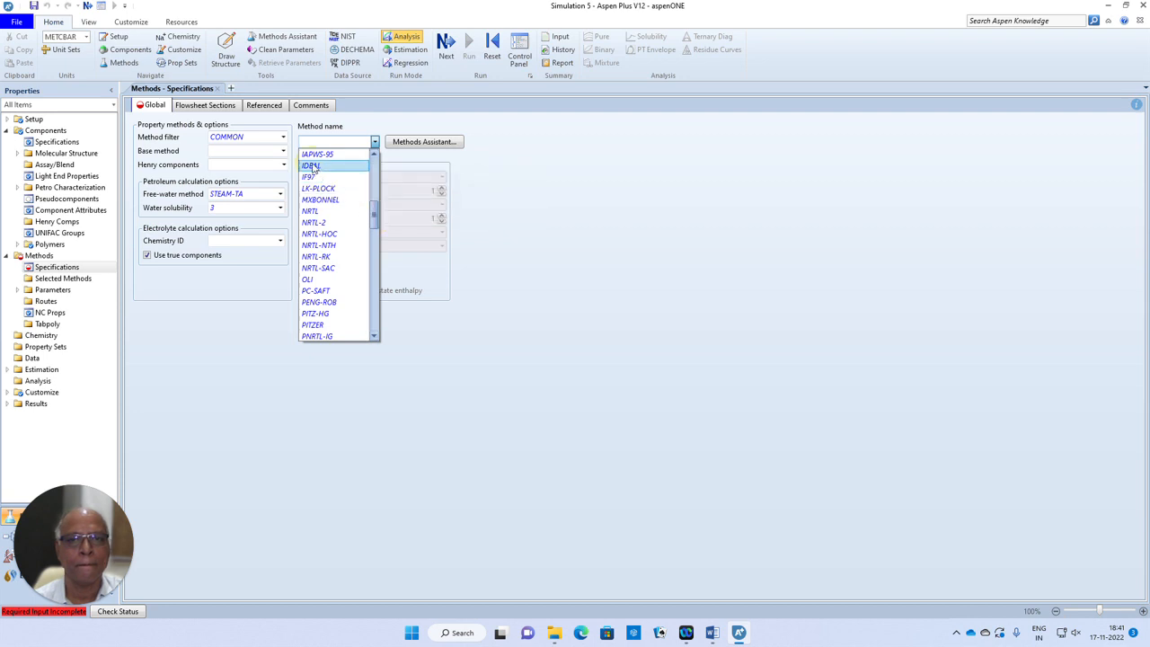
left_click(311, 166)
left_click(447, 45)
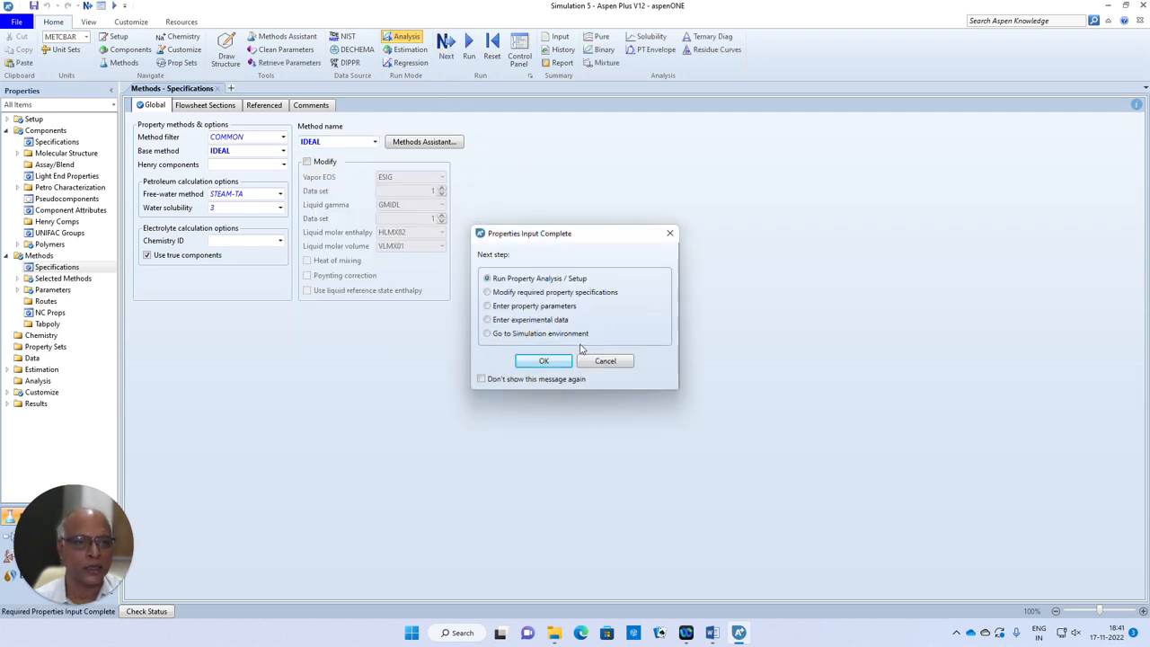
left_click(529, 334)
left_click(543, 362)
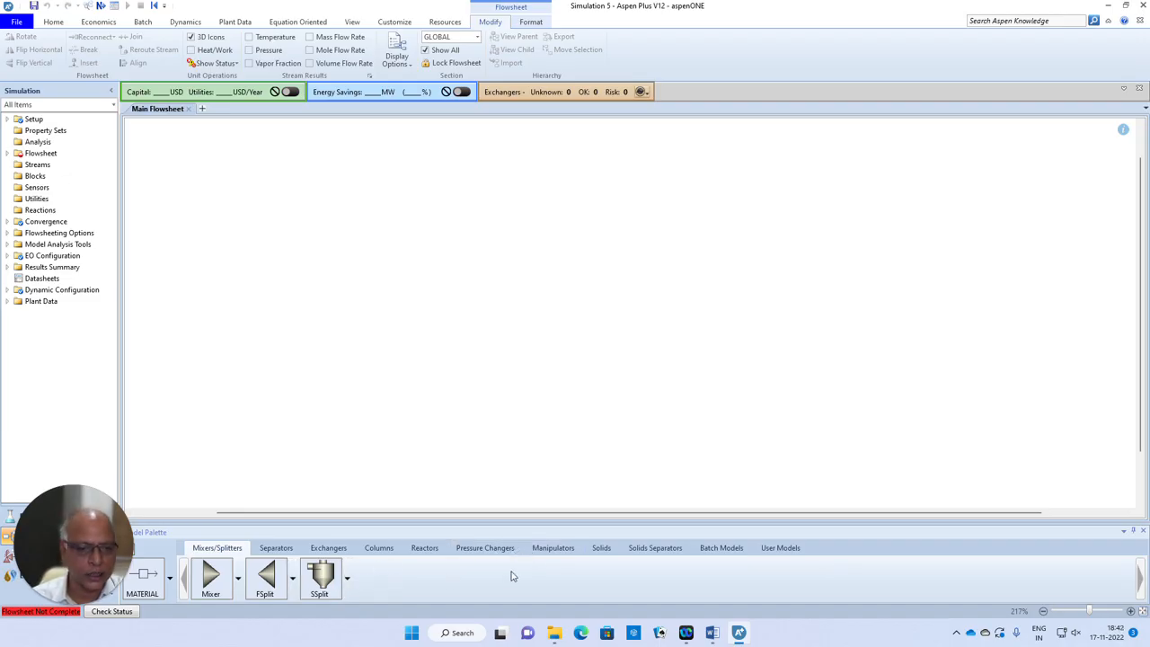
Place a Crystallizer block on the flowsheet with a CFuge centrifuge block to its right
left_click(599, 548)
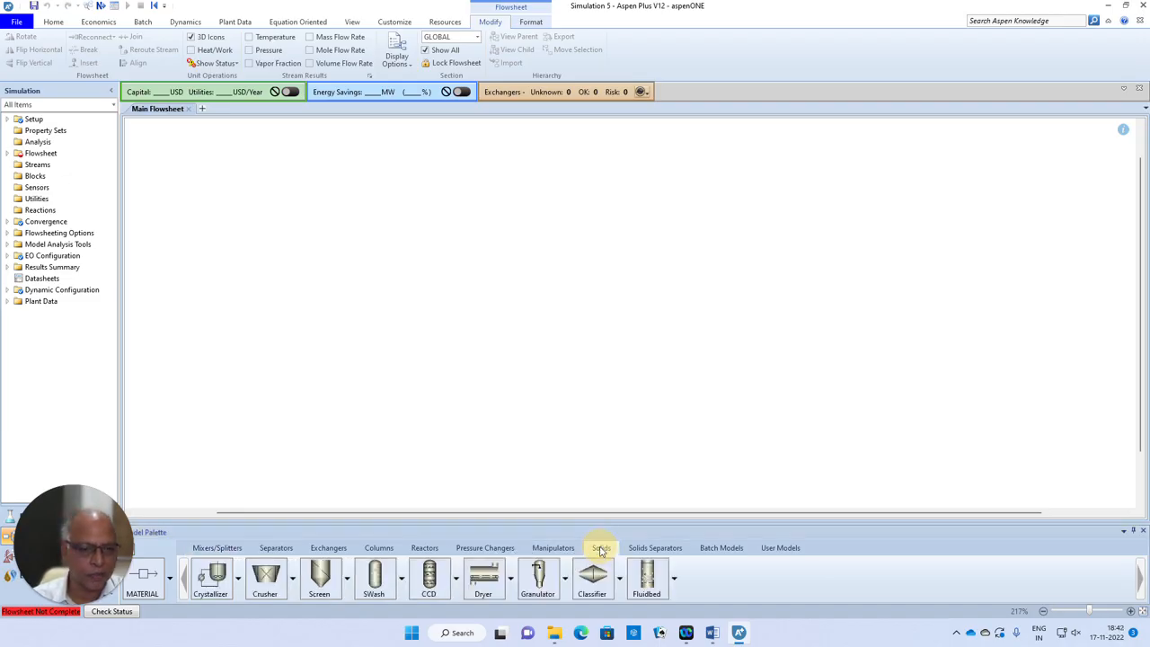
left_click(205, 577)
left_click(387, 268)
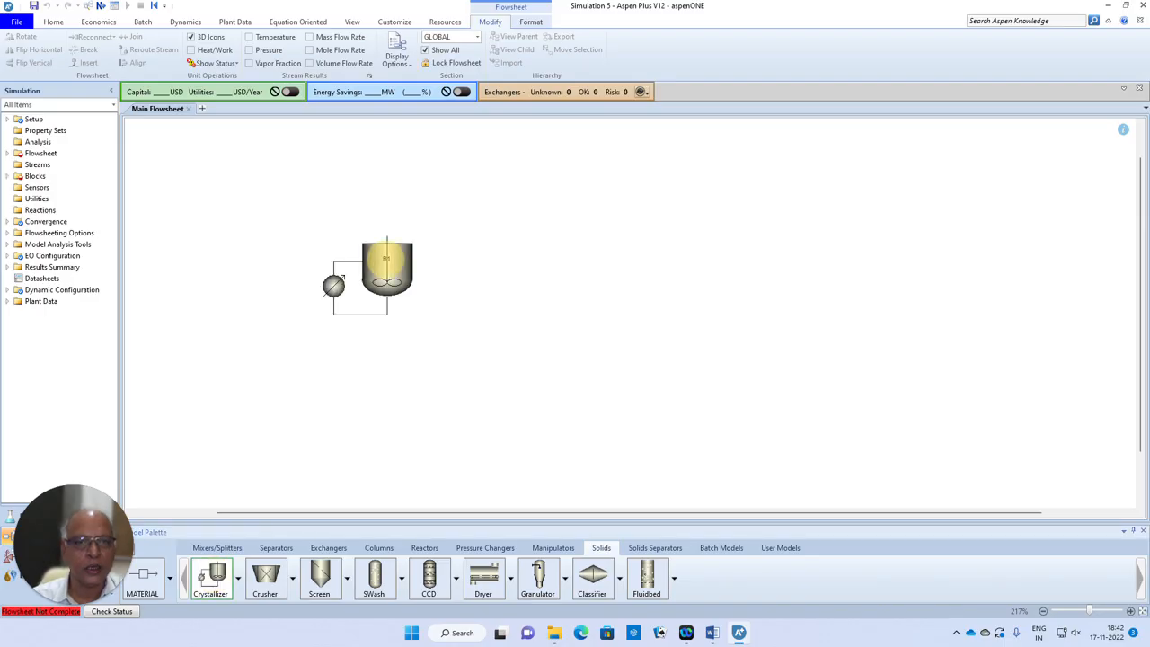
left_click(639, 550)
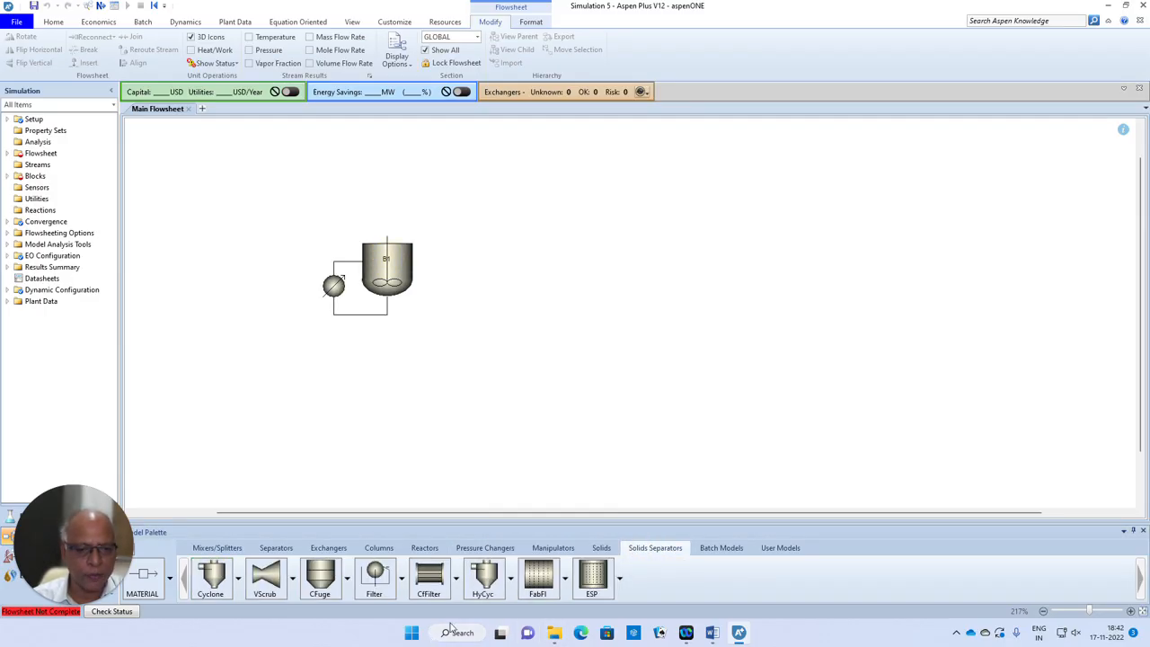
left_click(317, 575)
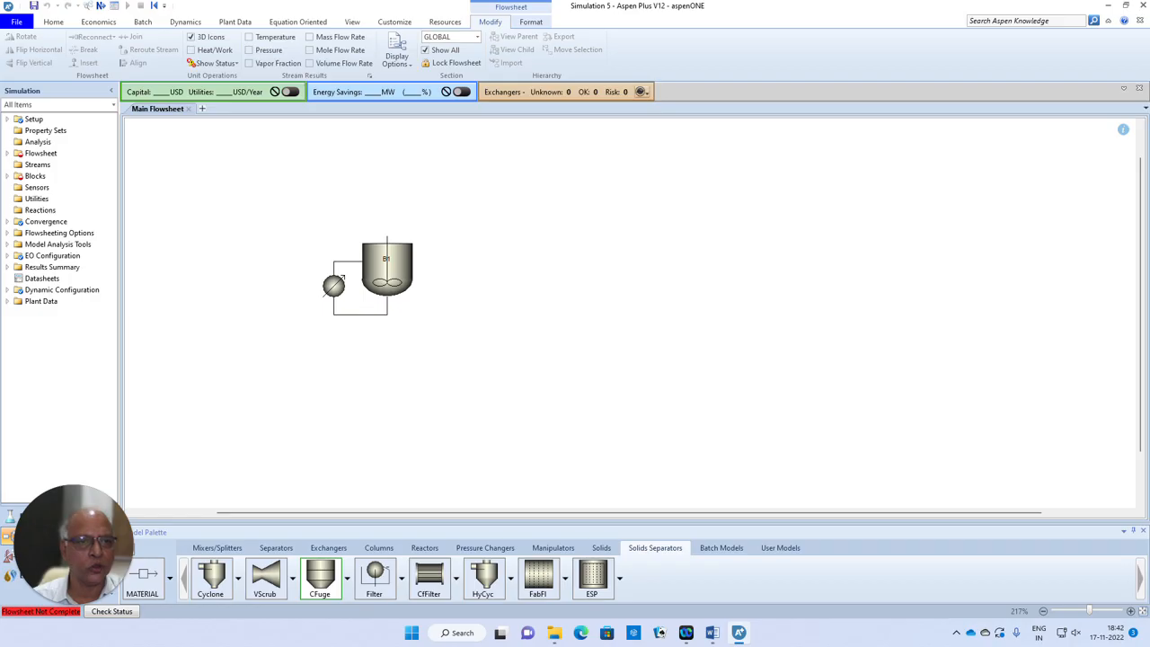
left_click(573, 260)
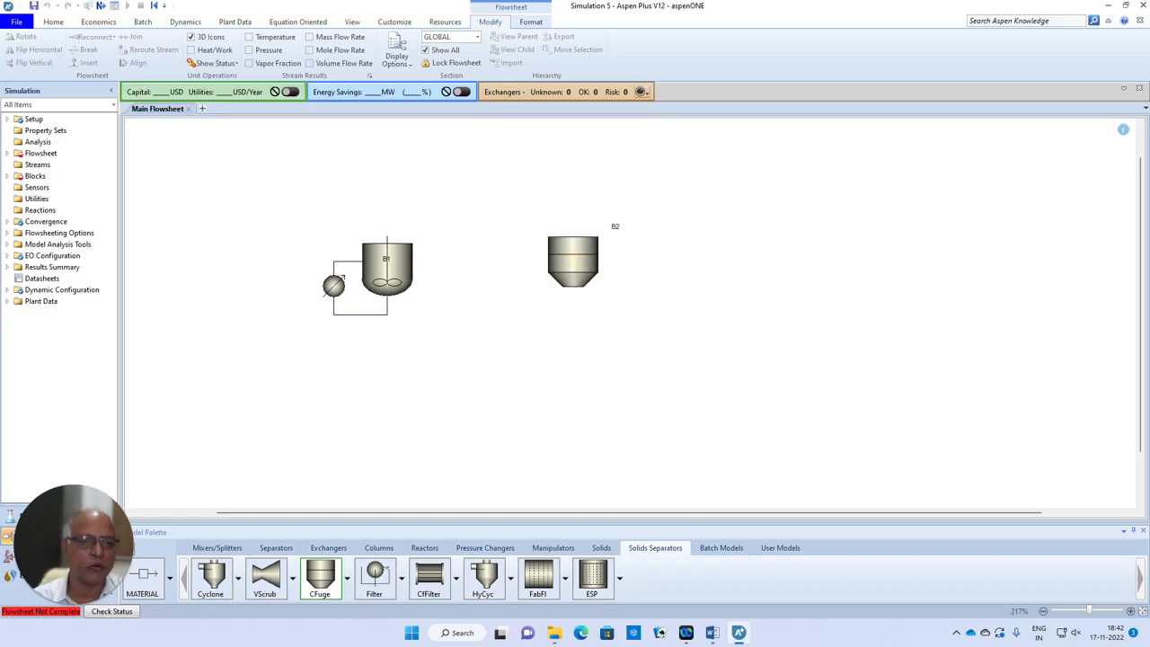
right_click(578, 375)
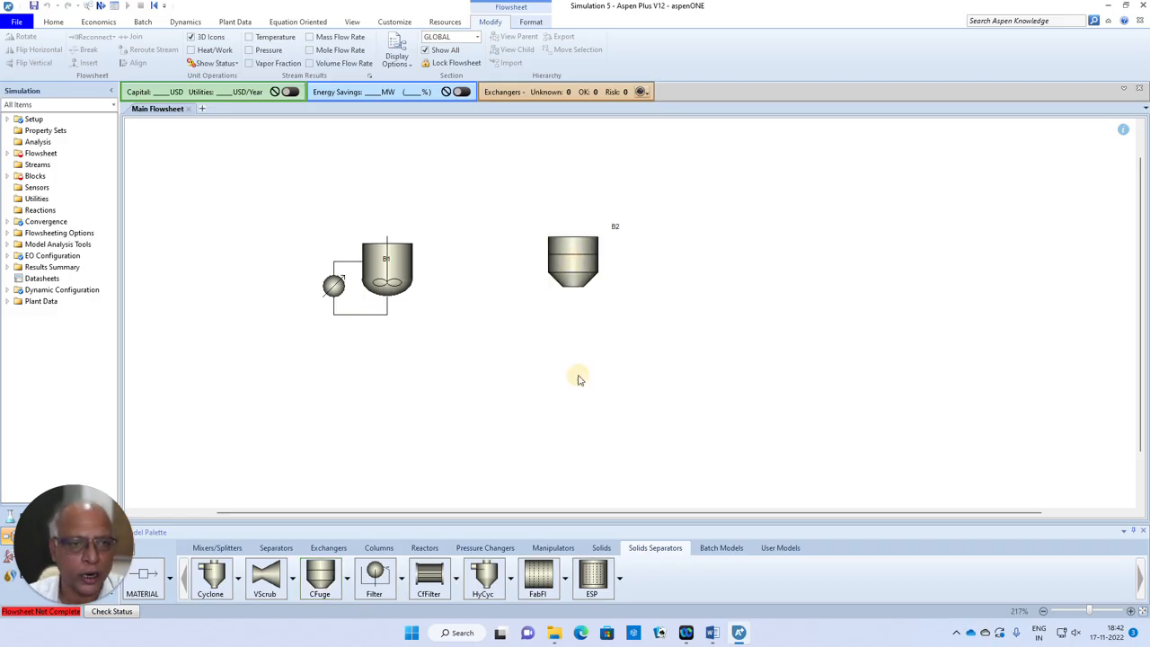
Draw a material feed stream into the crystallizer and connect the crystallizer's product outlet to the centrifuge inlet
left_click(145, 579)
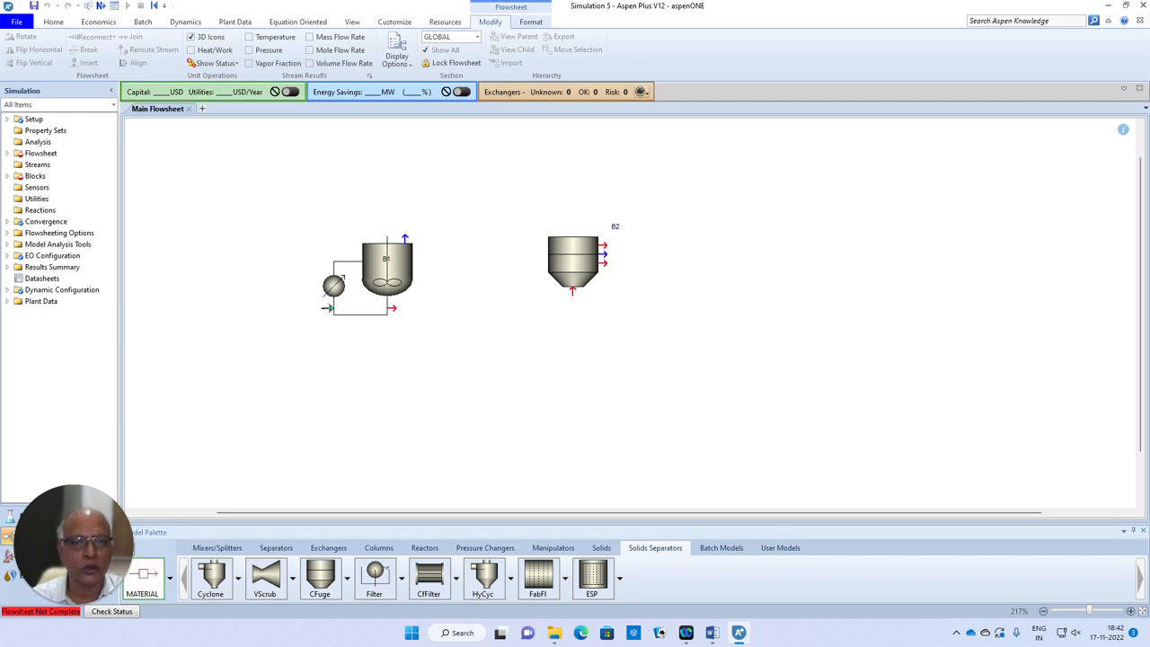
left_click(328, 307)
left_click(208, 310)
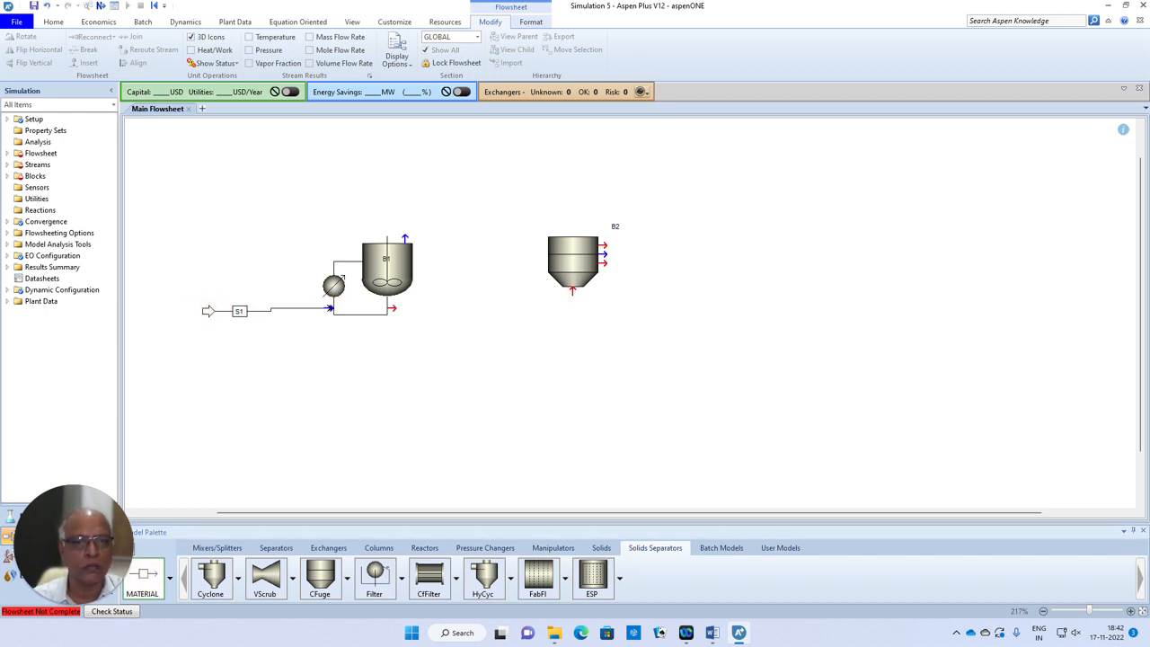
left_click(392, 308)
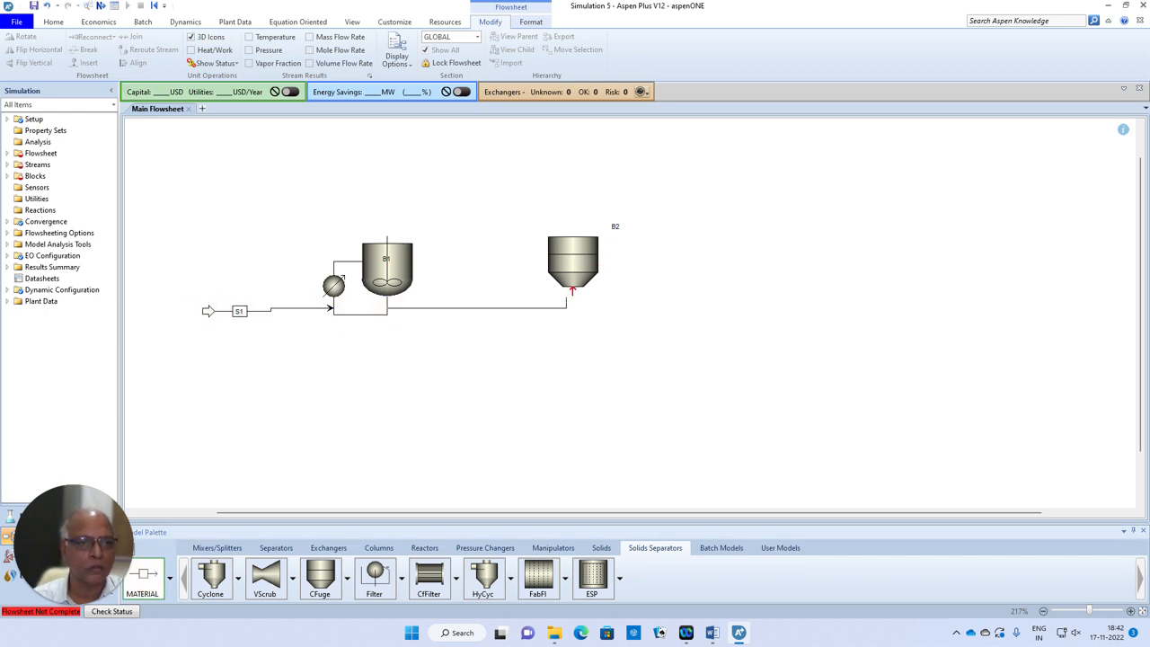
left_click(572, 290)
Add two product streams leaving the centrifuge, one from each of its required outlet ports
left_click(606, 245)
left_click(730, 246)
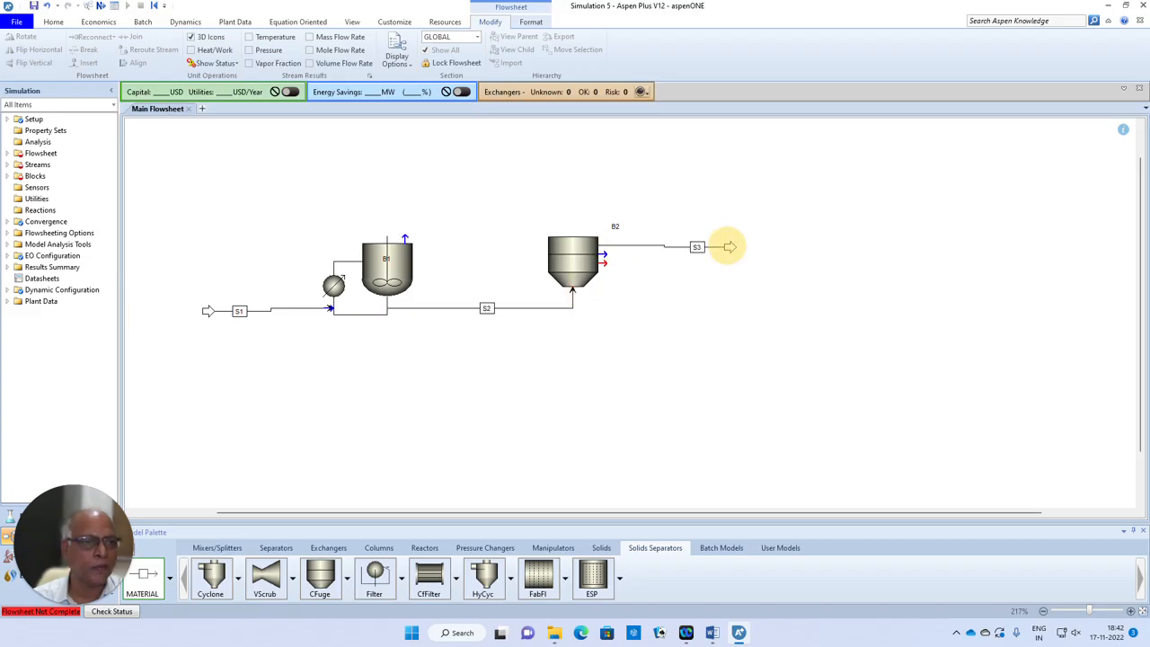
left_click(606, 262)
left_click(715, 318)
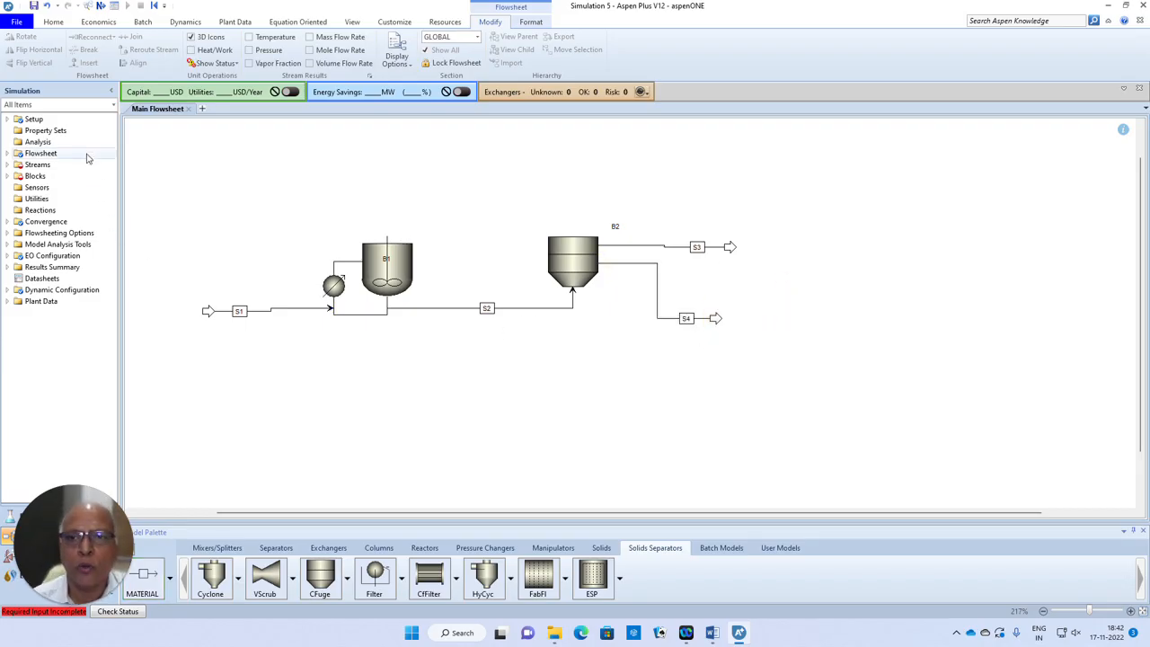
Set the stream class of the GLOBAL flowsheet section to MIXCISLD in the simulation setup
left_click(7, 120)
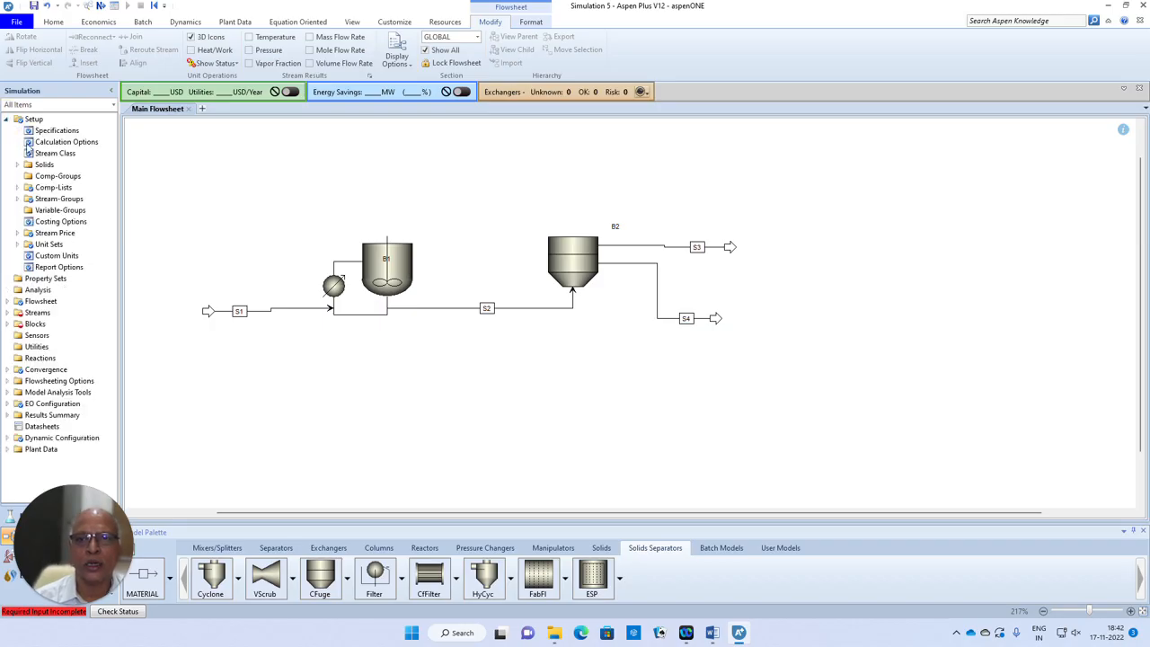
double_click(56, 154)
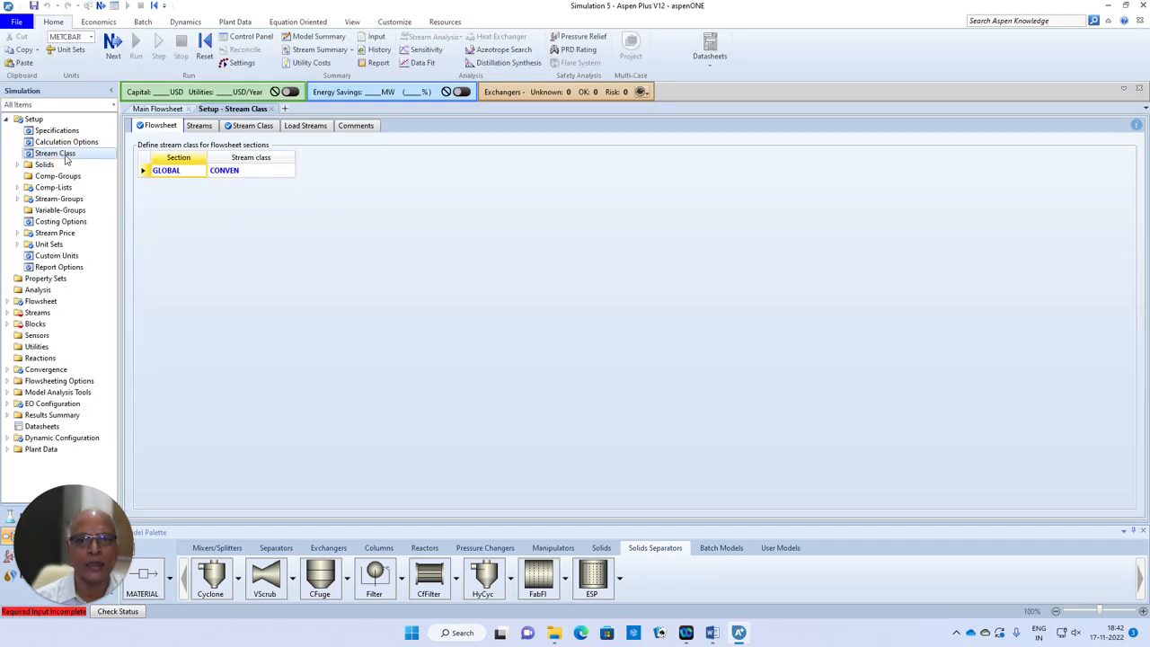
left_click(290, 171)
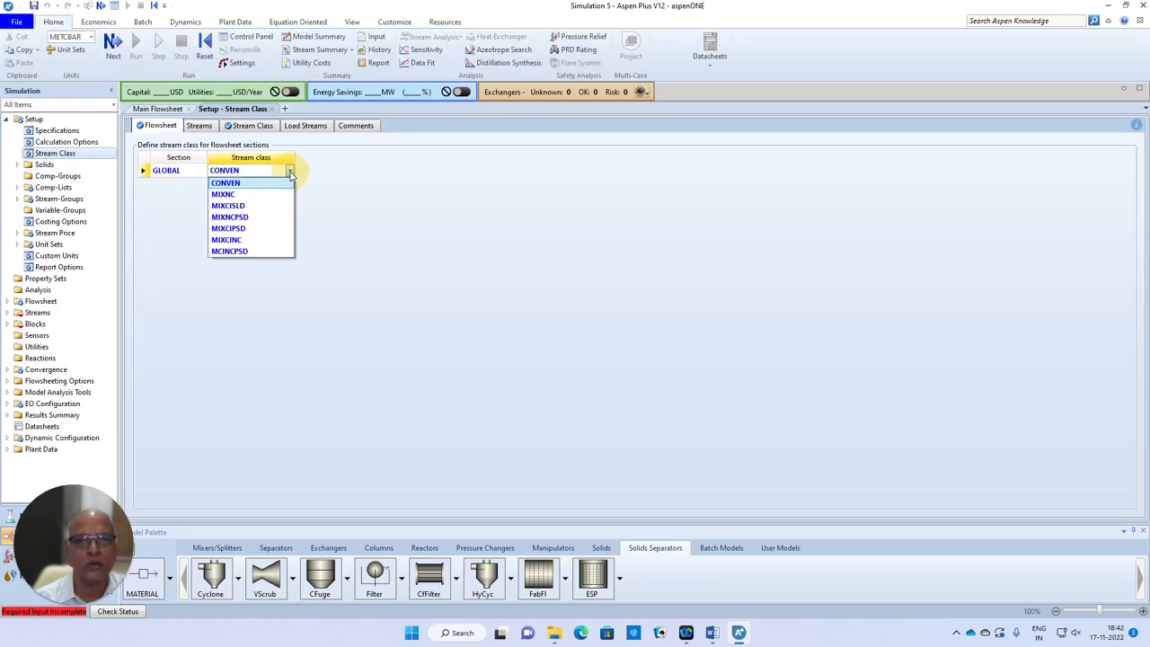
left_click(229, 206)
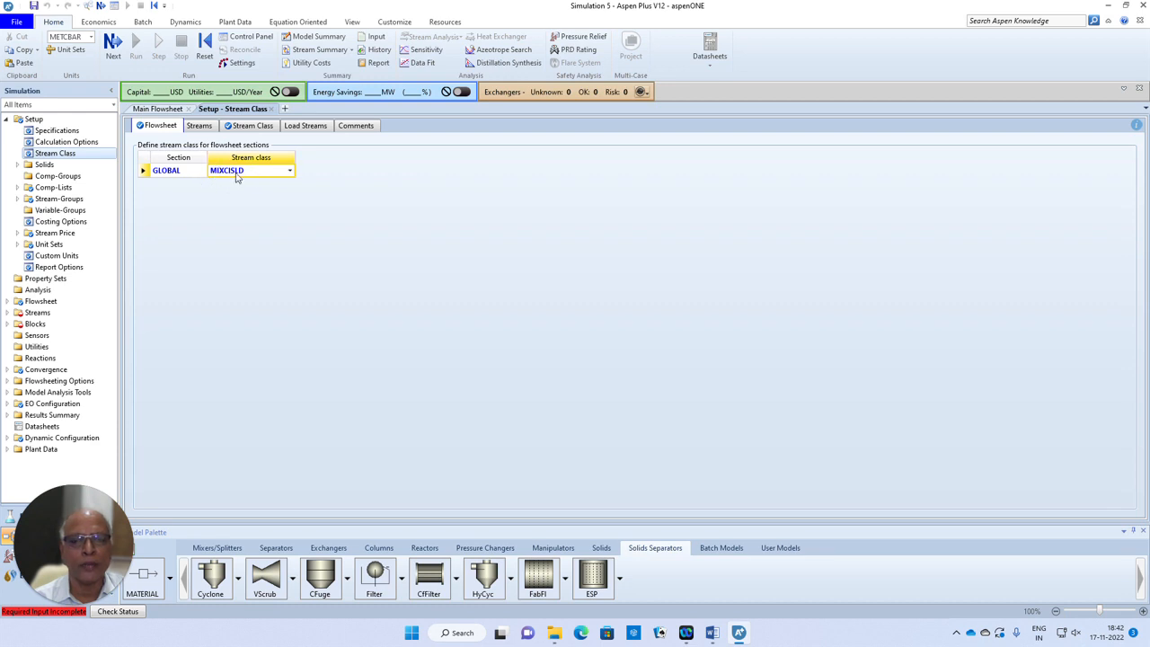
mouse_move(238, 177)
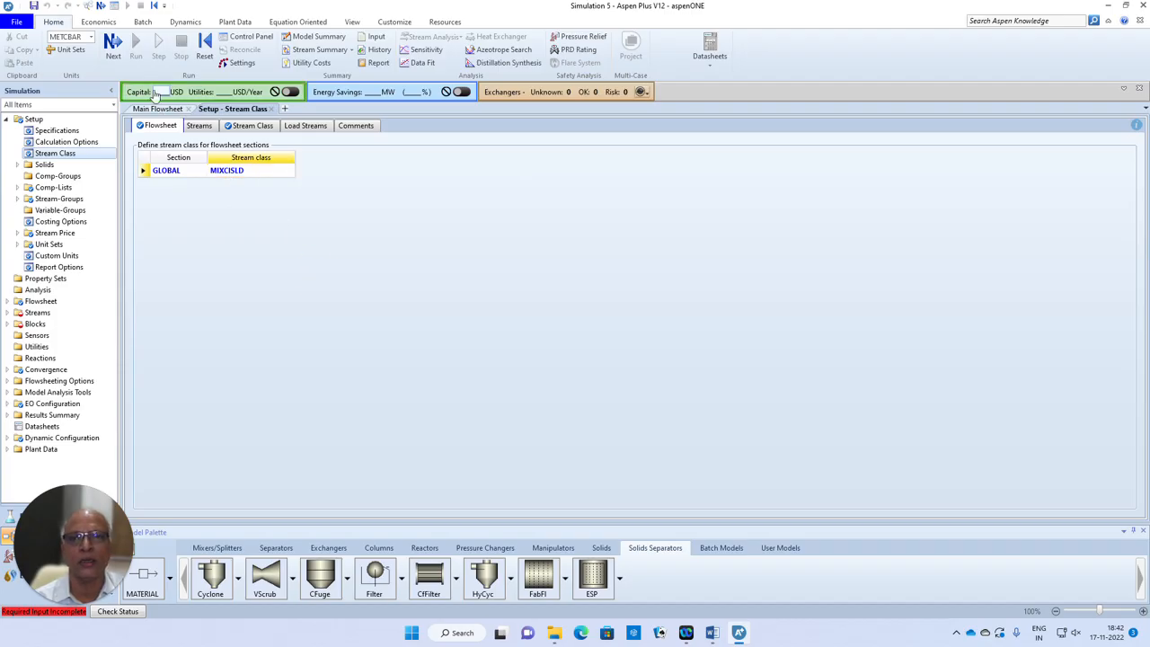
Check the problem statement in Word, then specify feed S1 at 95 C and 1 bar with a total mass flow of 5000 kg/hr
left_click(113, 43)
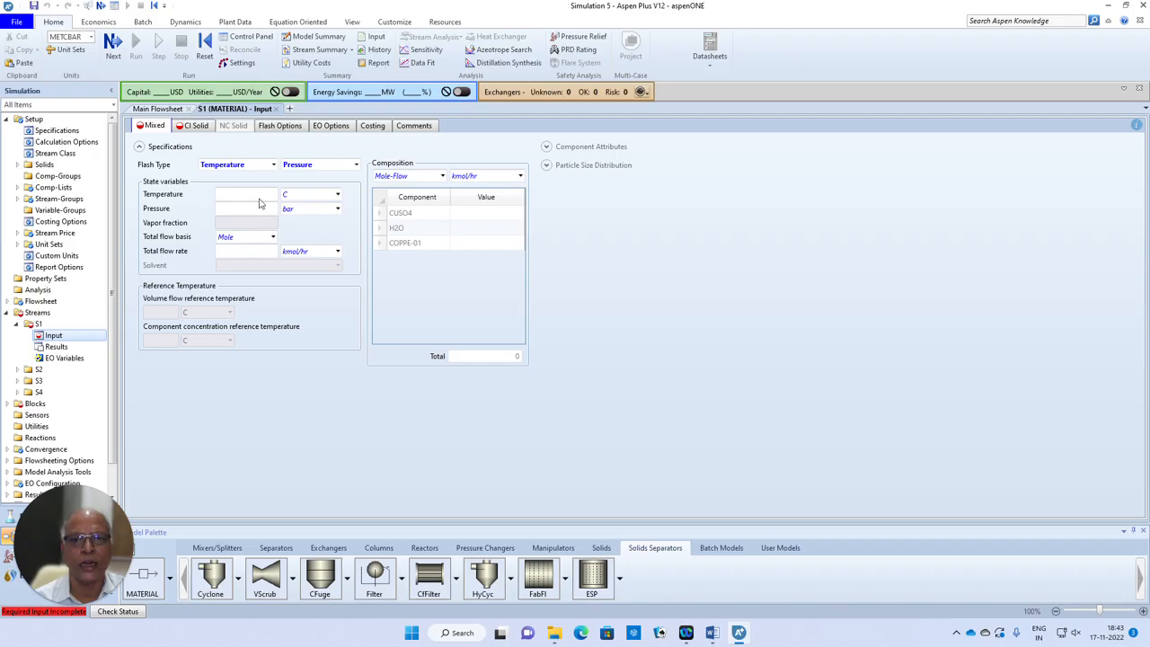
left_click(714, 637)
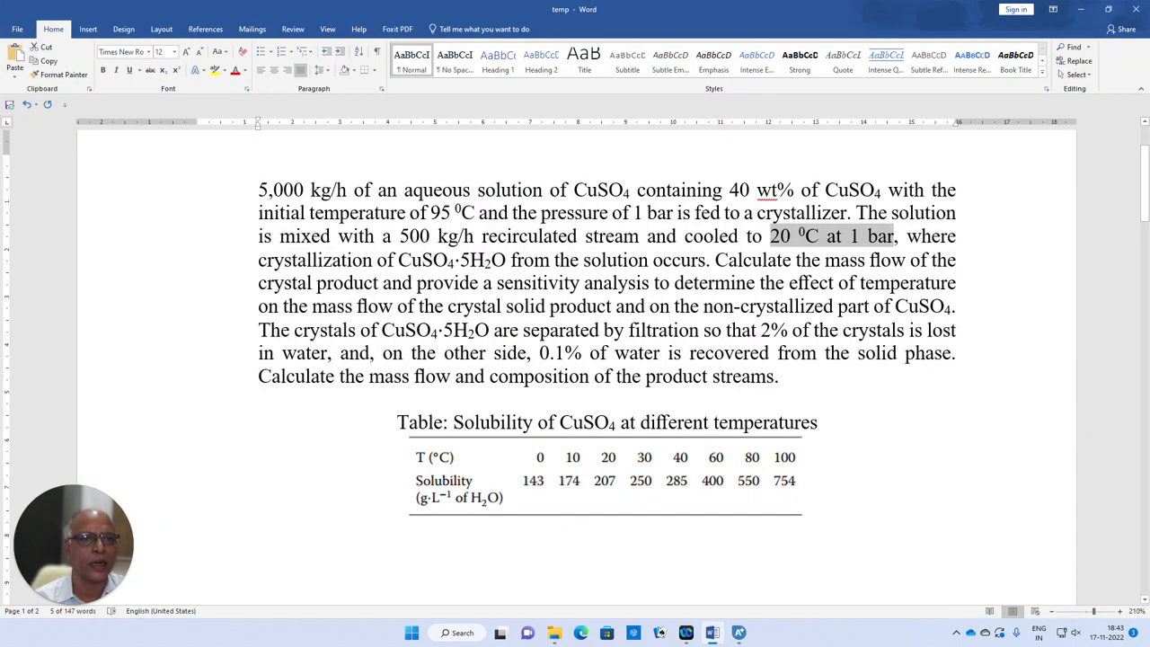
left_click_drag(687, 12, 0, 72)
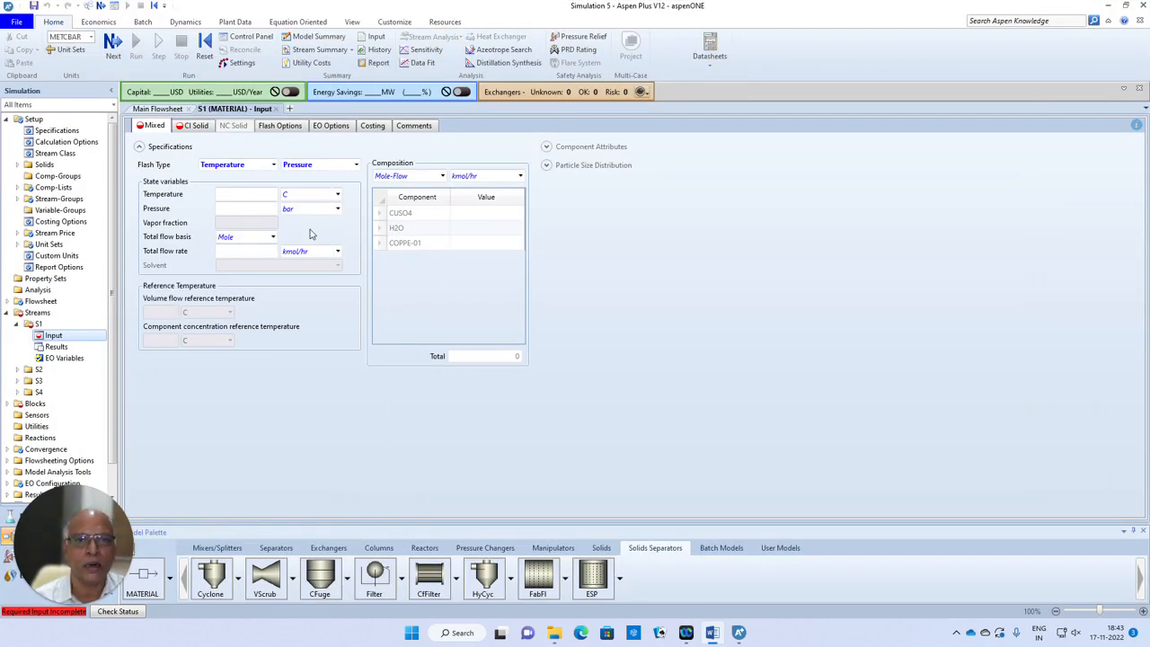
left_click(266, 194)
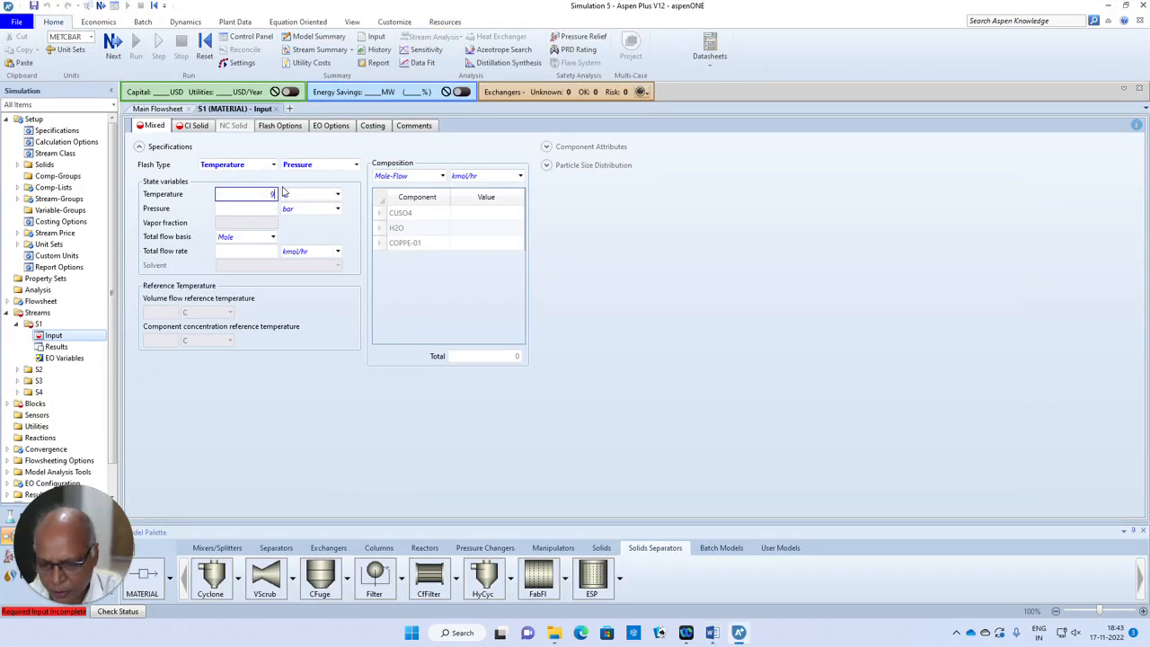
left_click(277, 208)
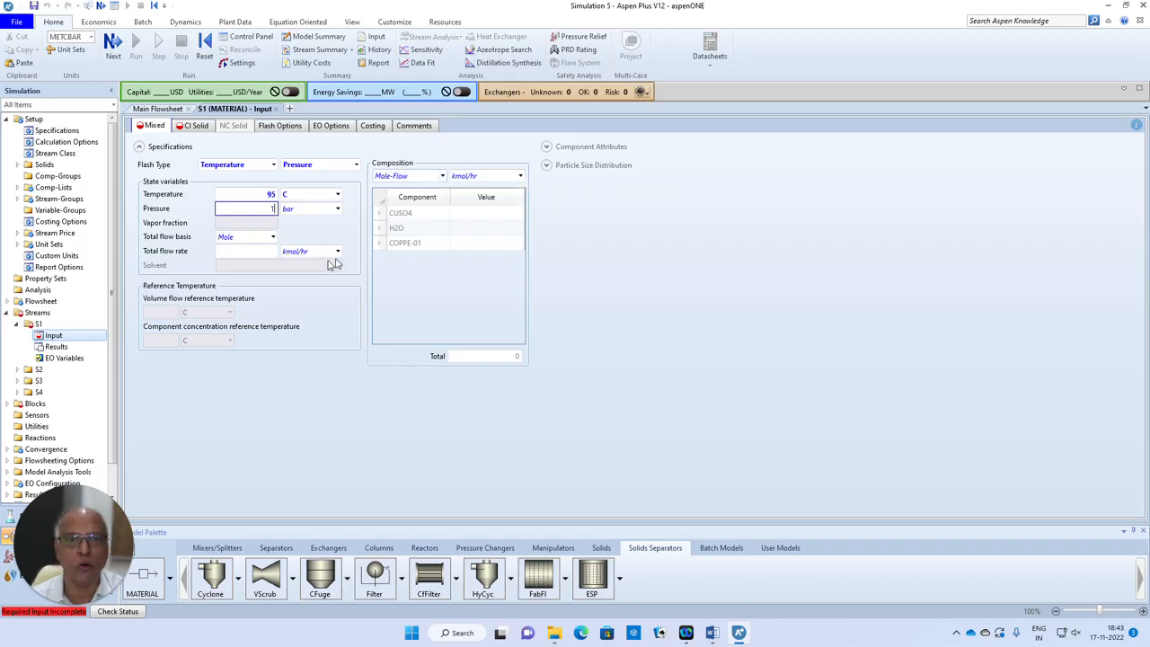
left_click(272, 236)
left_click(230, 250)
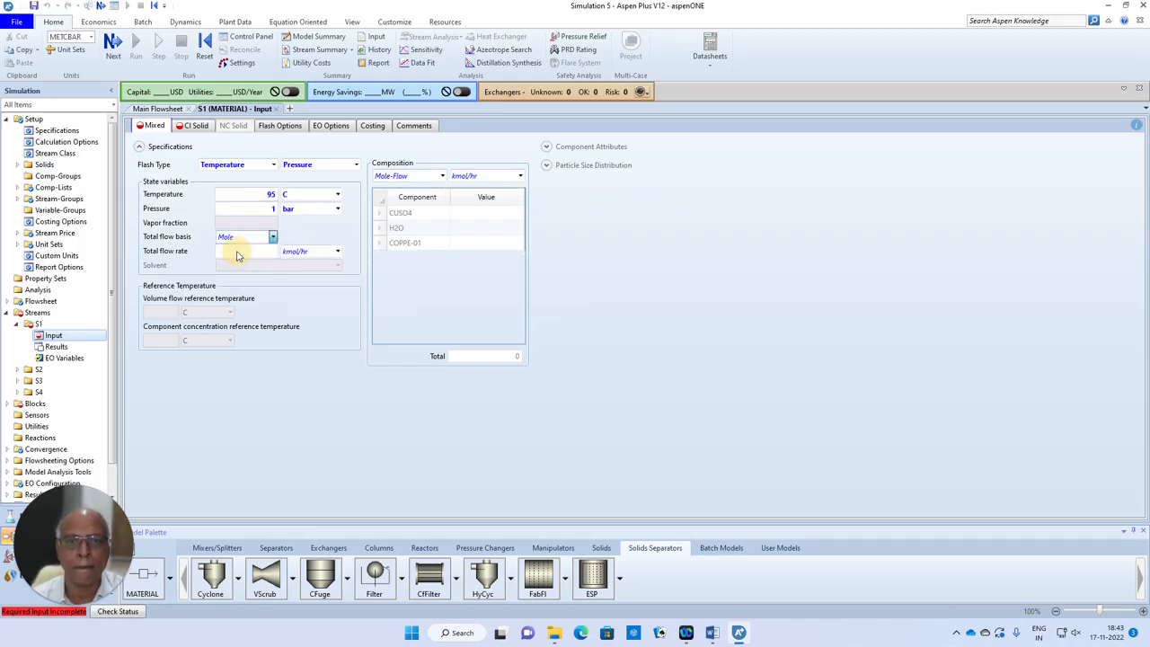
left_click(257, 251)
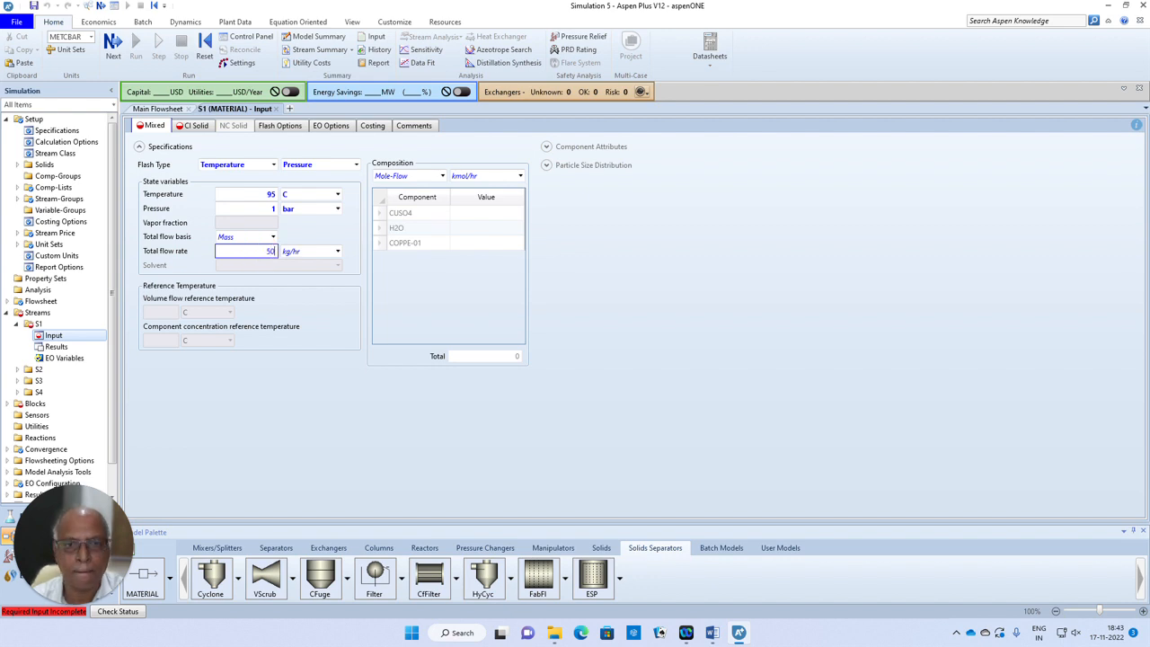
Define the composition of feed S1 by mass fraction as 0.4 CUSO4 and 0.6 H2O
left_click(442, 176)
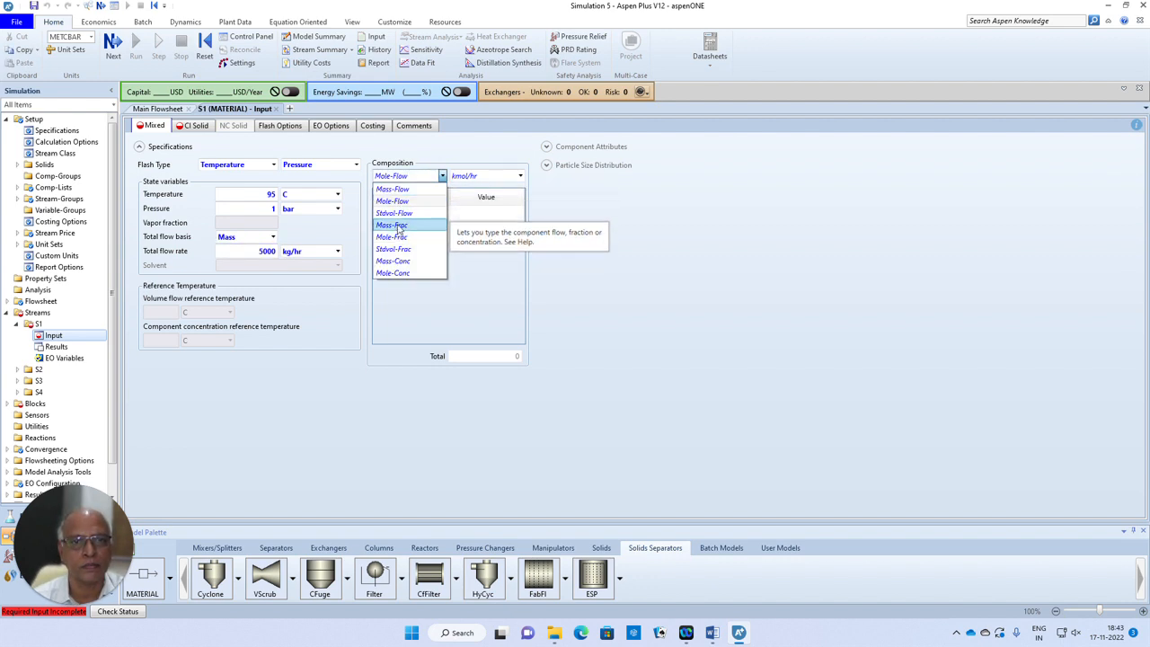
left_click(396, 225)
left_click(488, 220)
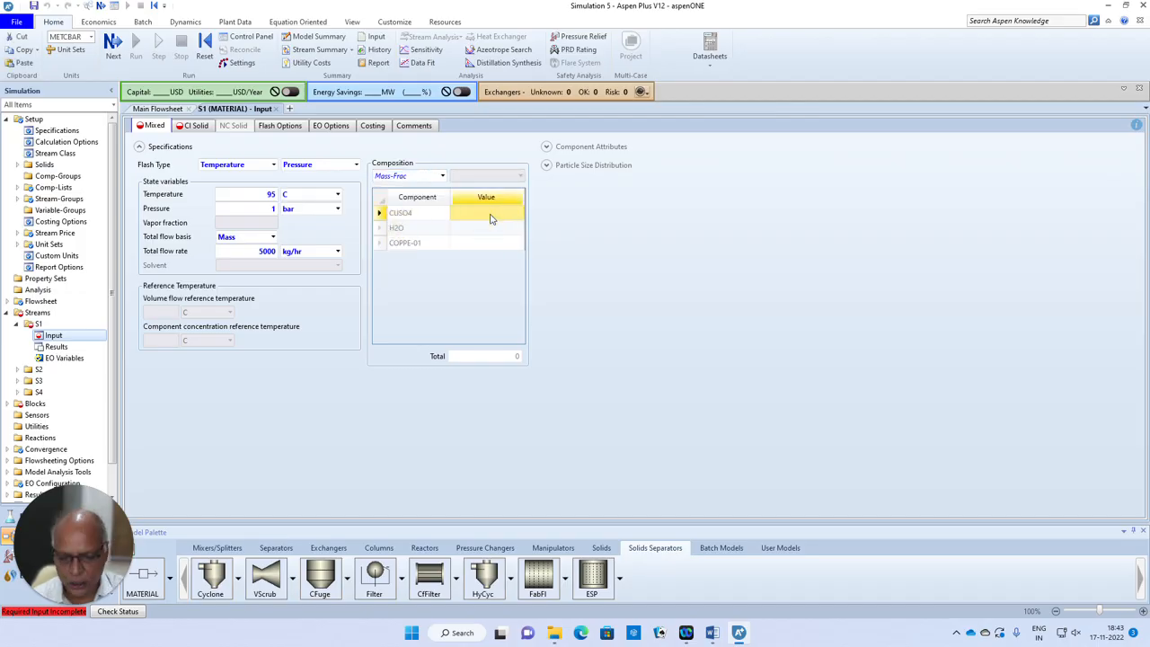
type("0.4")
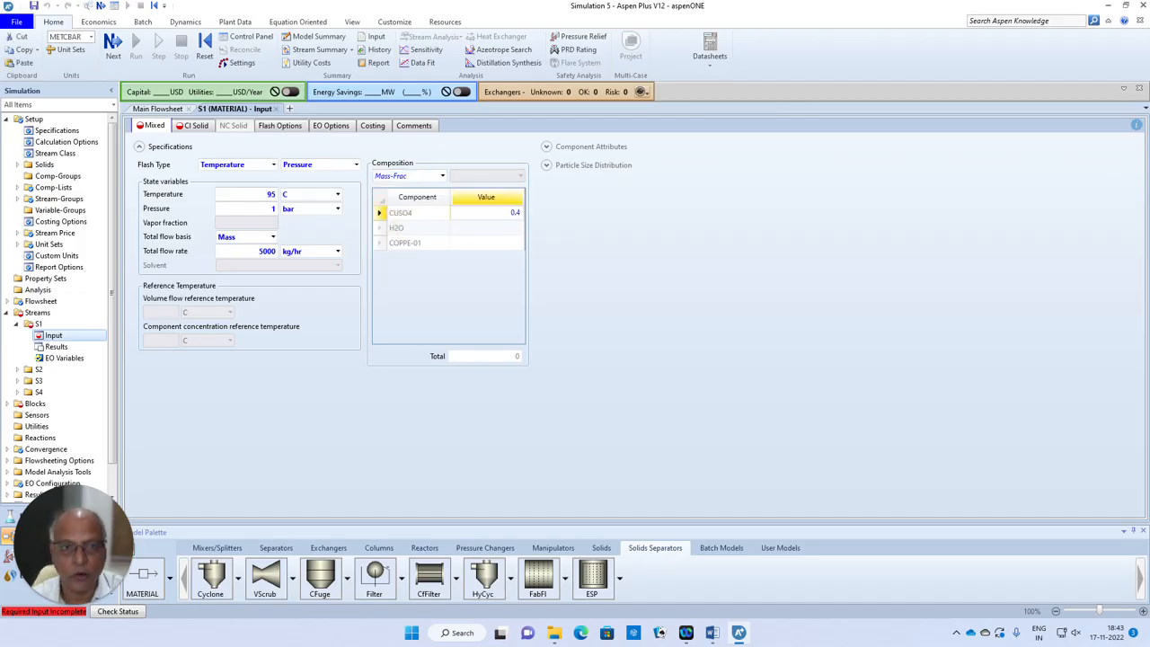
left_click(496, 230)
type("0")
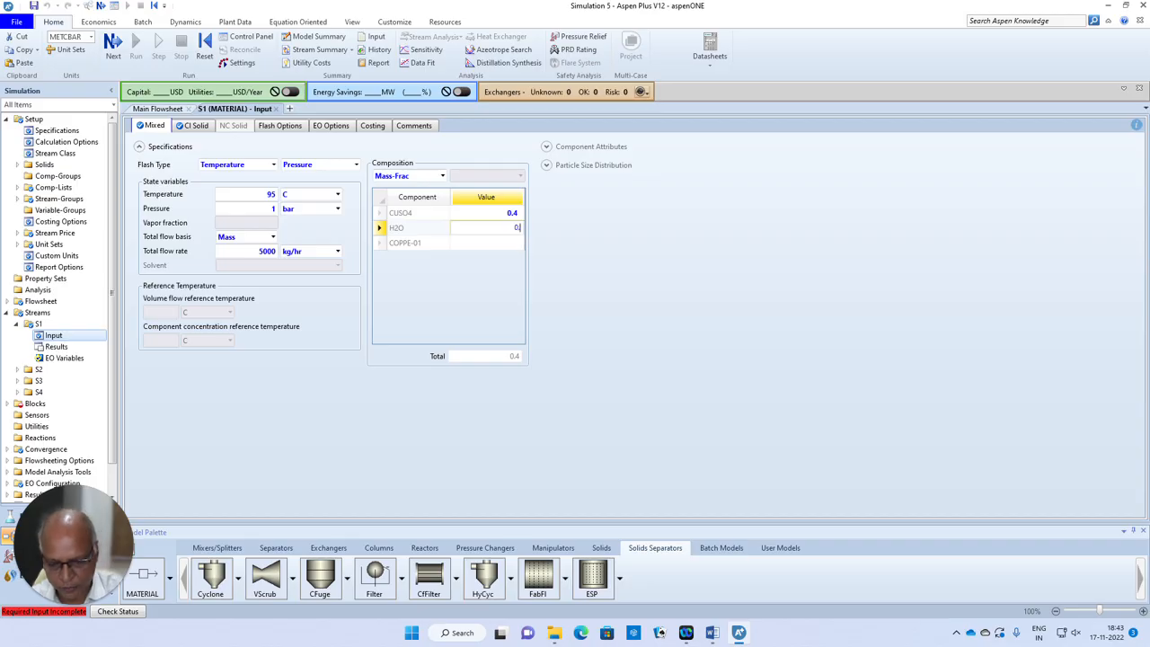
type(".6")
left_click(564, 331)
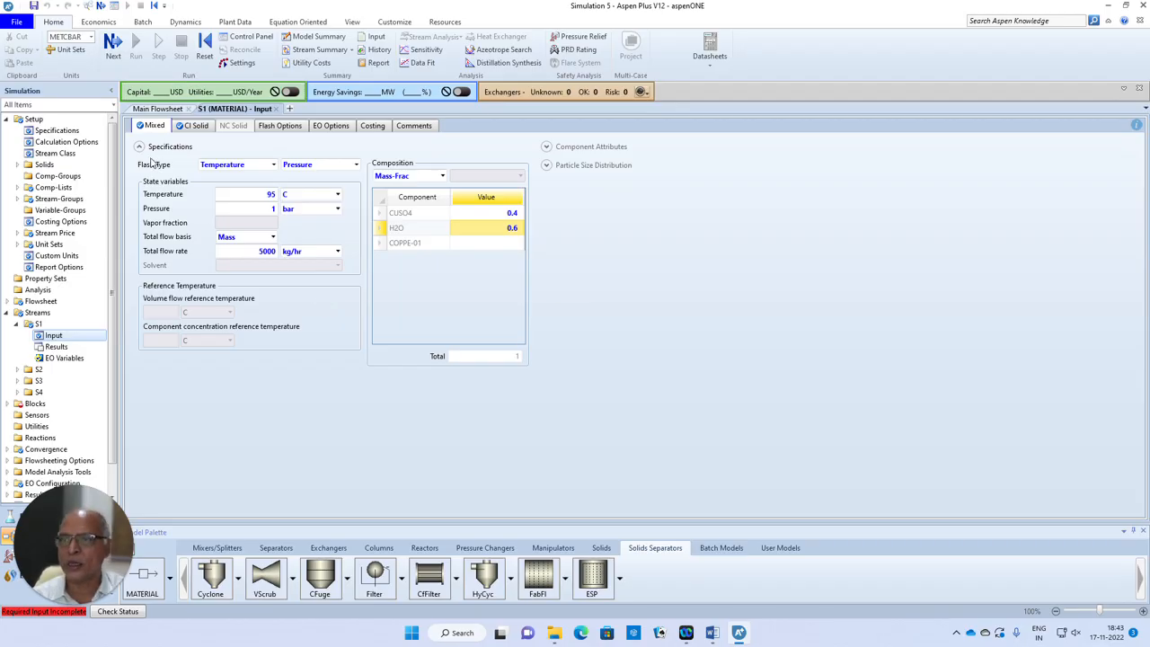
Set the operating conditions of crystallizer B1 to 20 C and 1 bar
left_click(113, 42)
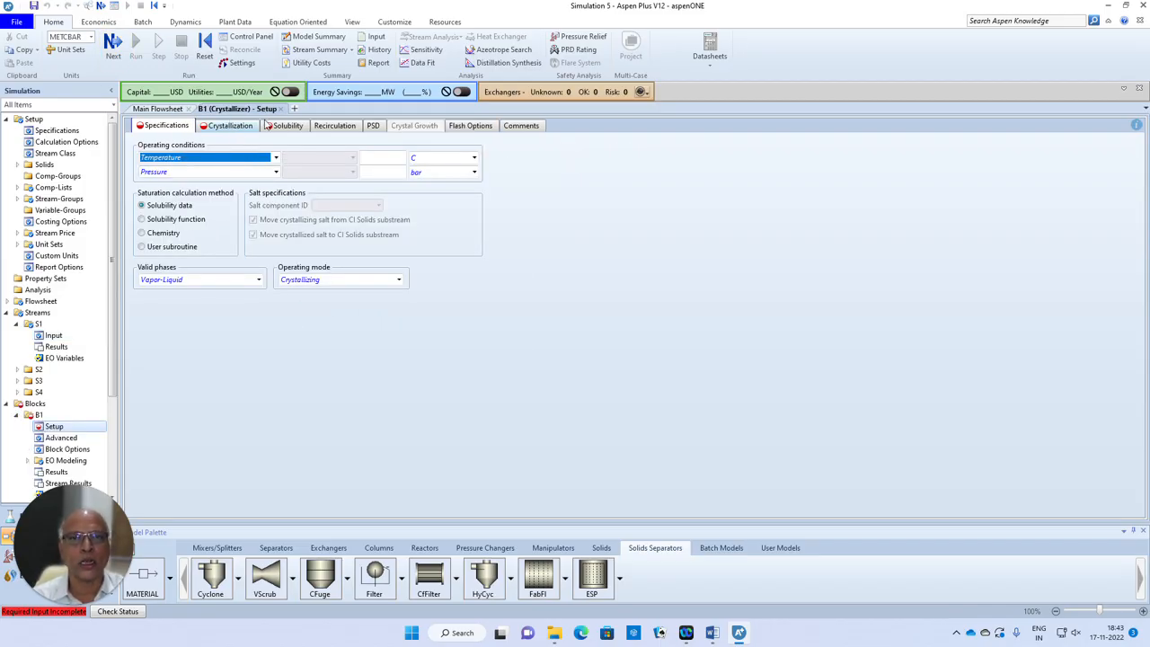
left_click(395, 159)
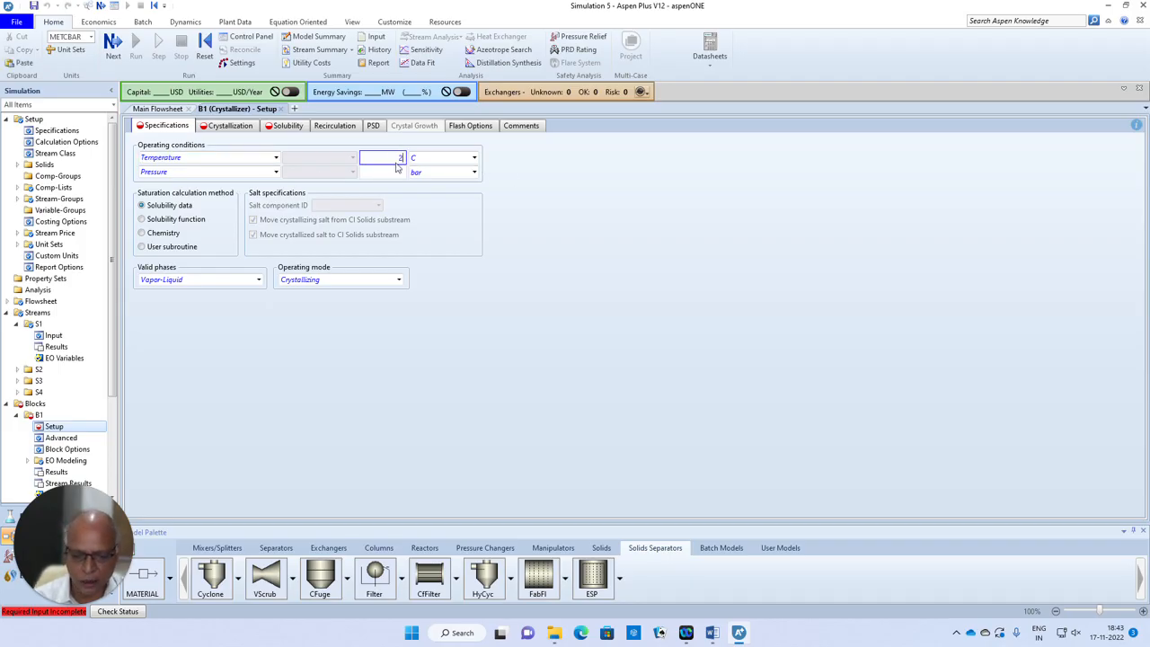
type("20")
key("Tab")
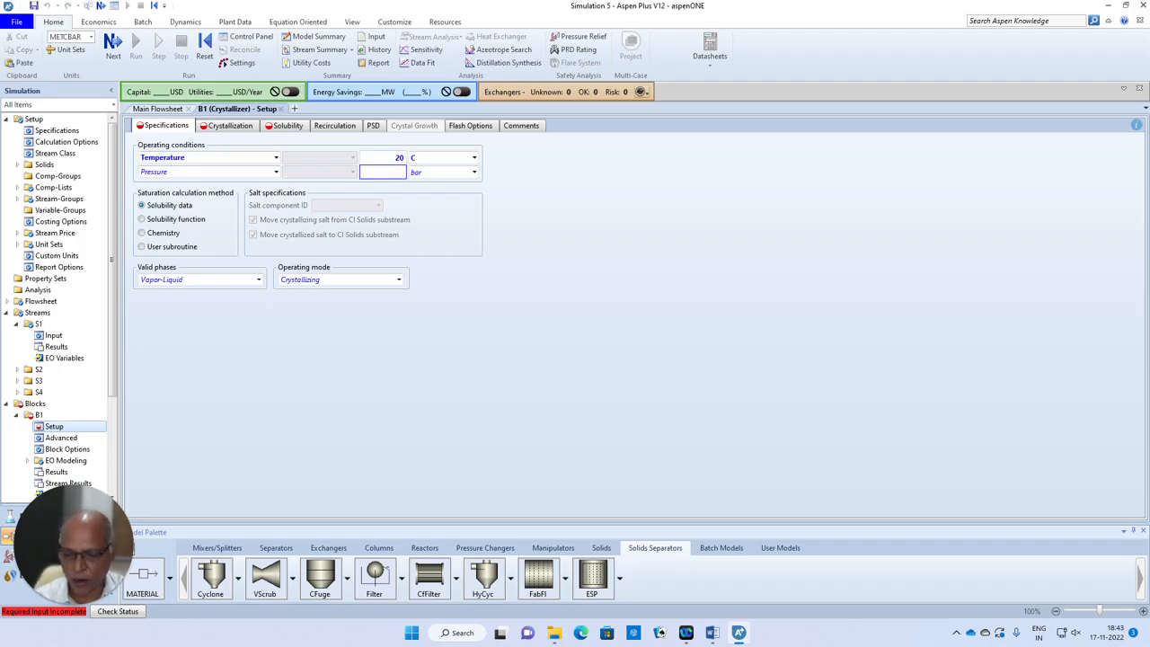
type("1")
left_click(503, 337)
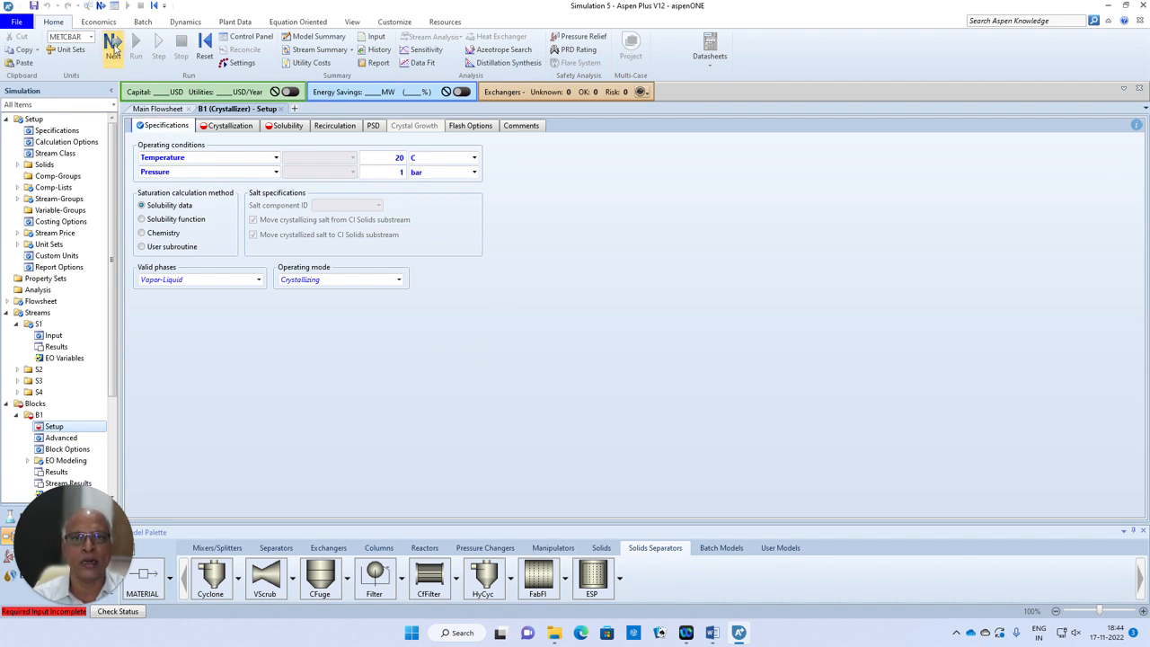
Define the crystallization reactants as CUSO4 with coefficient 1 and H2O with coefficient 5
left_click(113, 43)
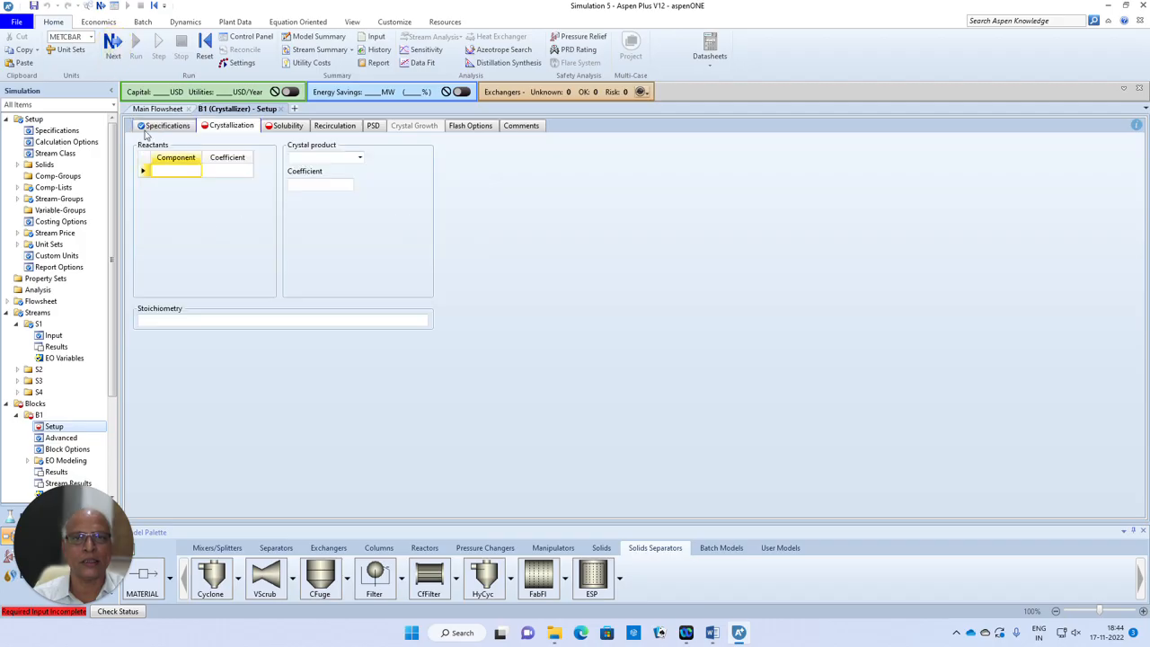
left_click(193, 174)
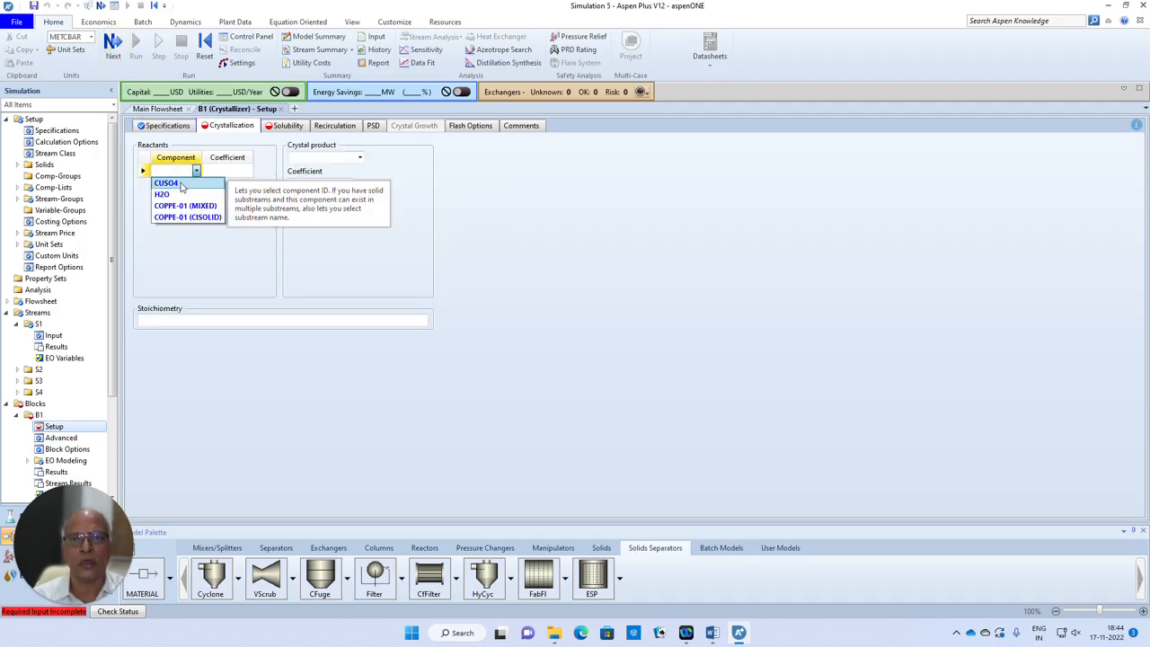
left_click(179, 185)
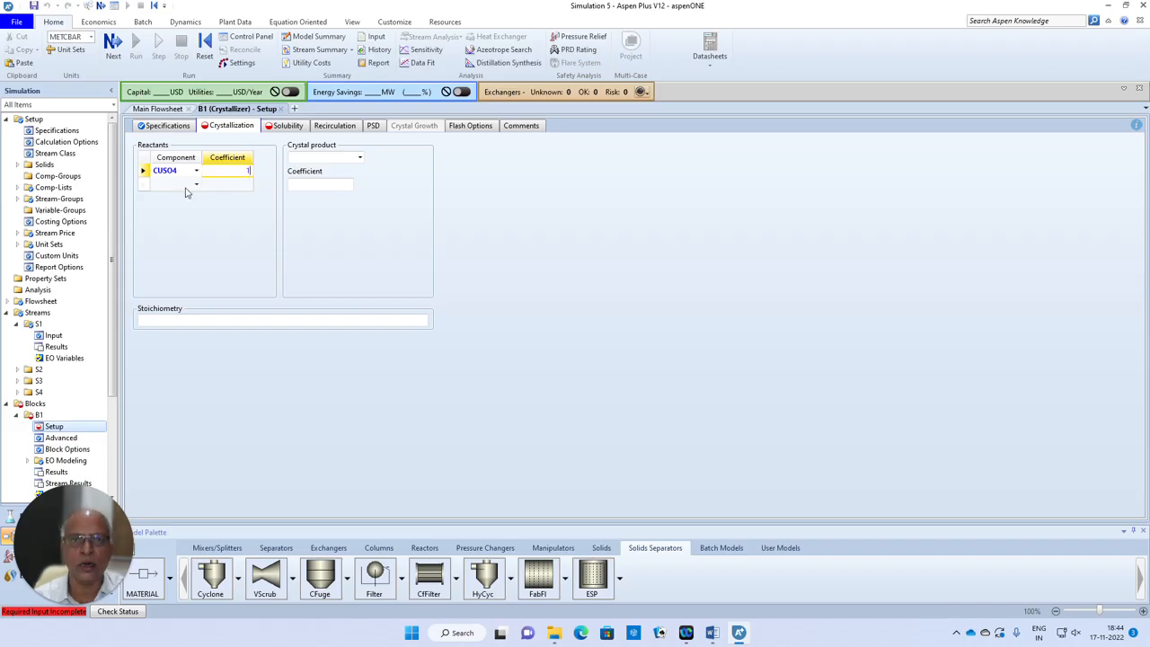
left_click(196, 185)
left_click(162, 207)
left_click(242, 186)
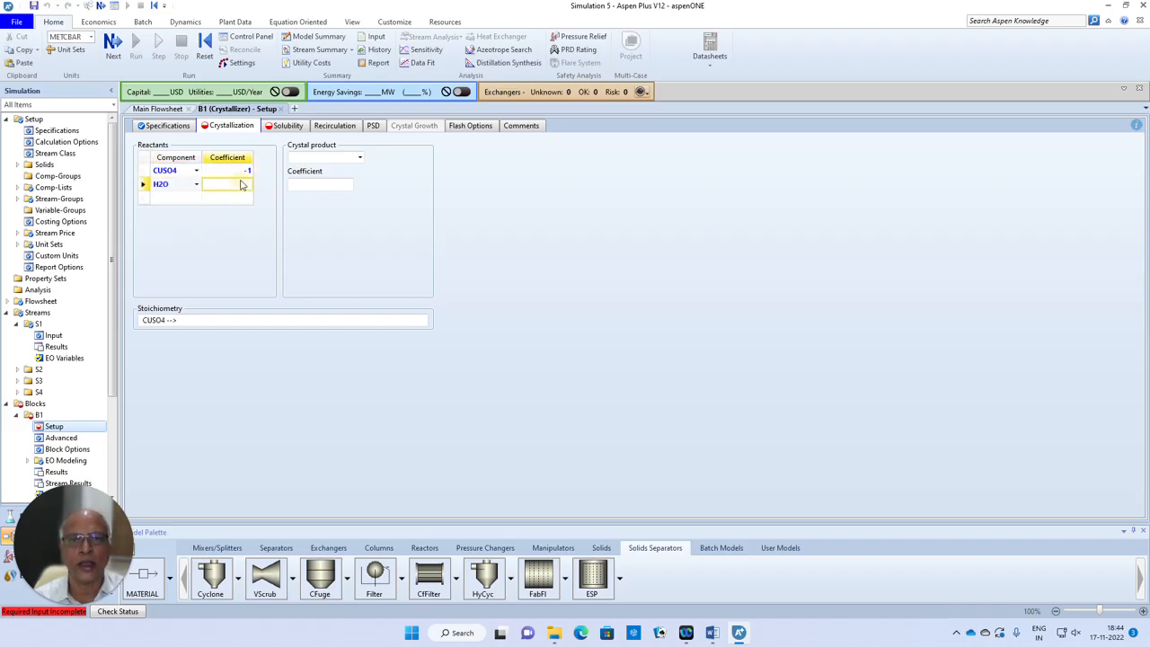
type("5")
Set the crystal product to COPPE-01 (CISOLID) with coefficient 1 and proceed to the crystallizer's solubility data
left_click(359, 157)
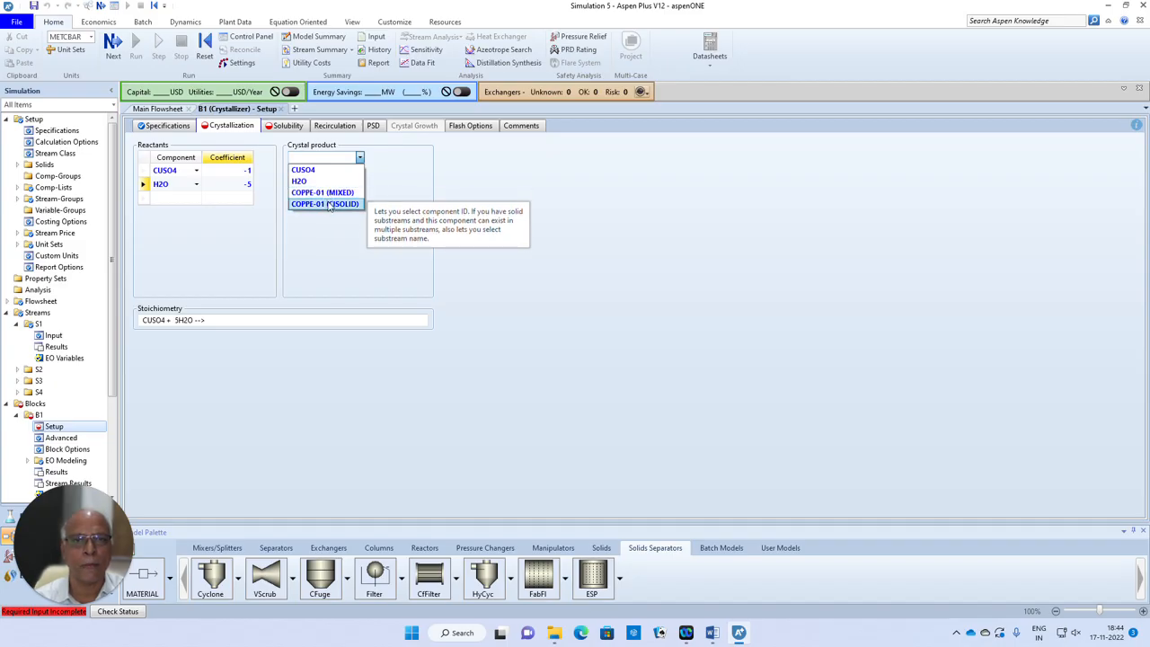
left_click(331, 205)
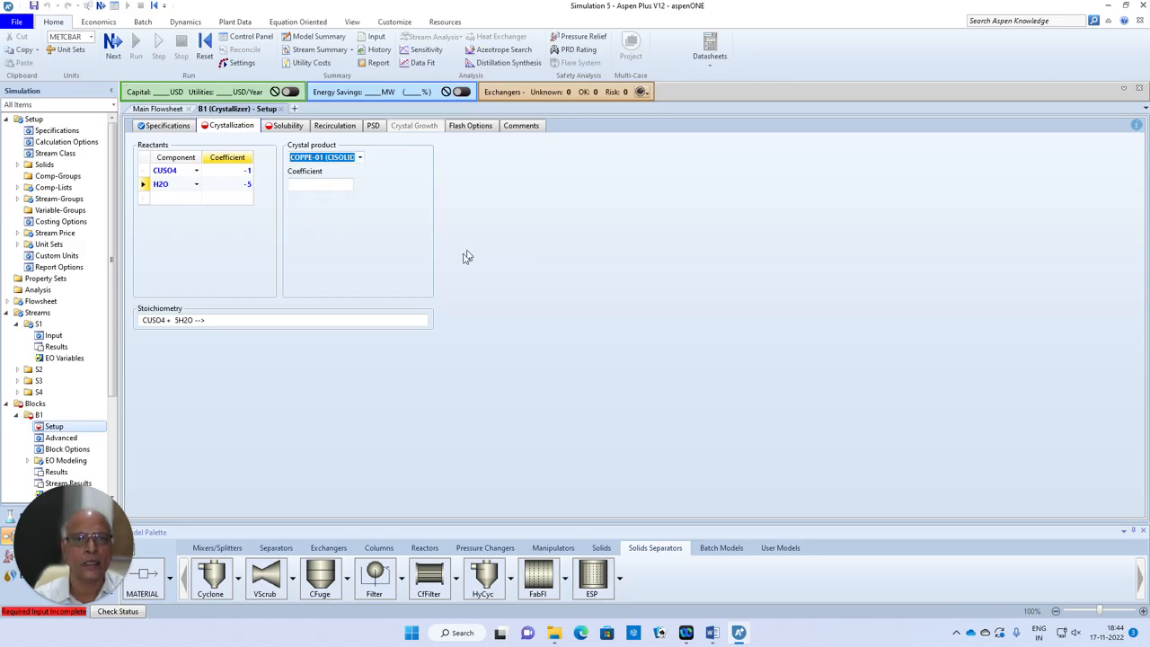
left_click(341, 186)
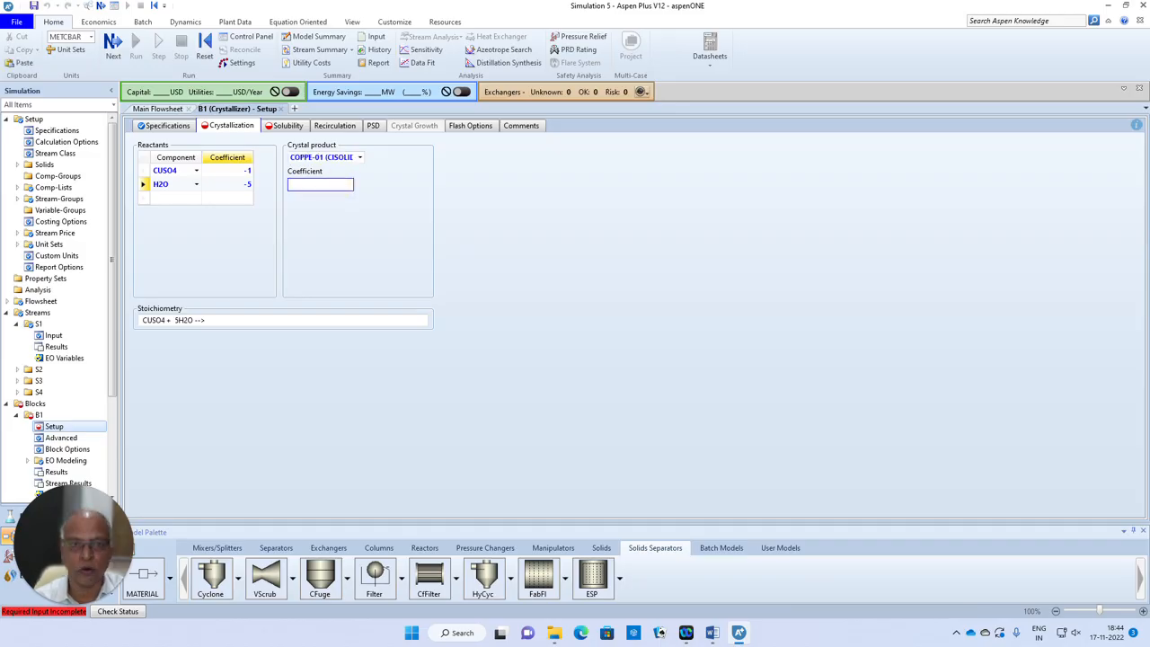
type("1")
left_click(545, 242)
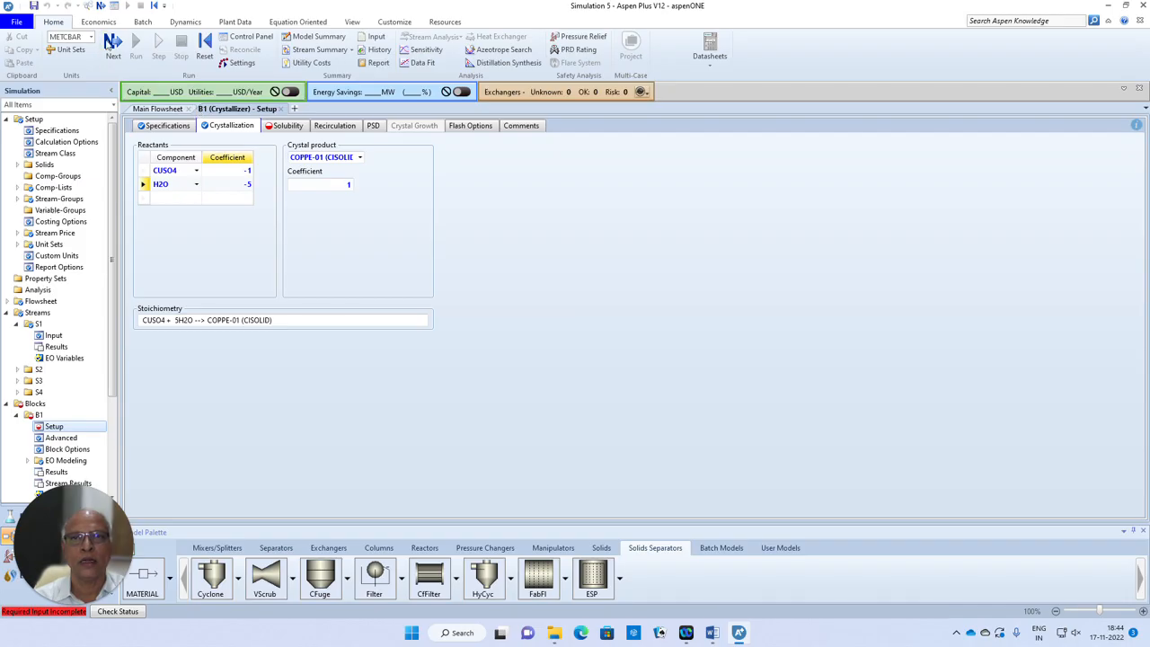
left_click(114, 44)
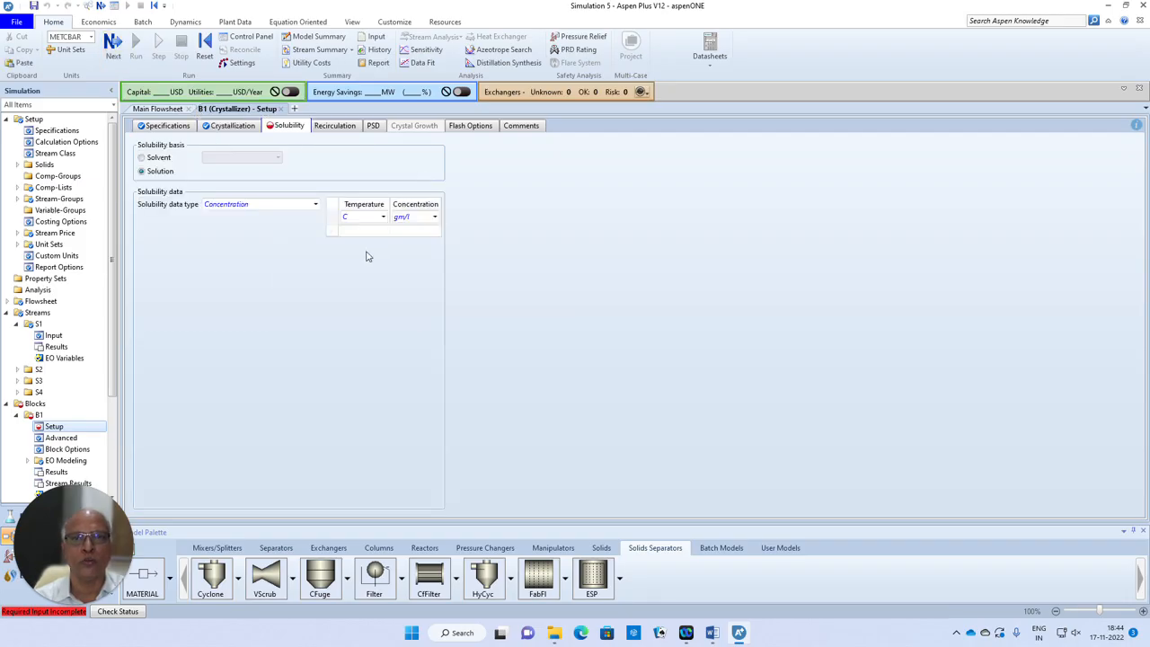
Keep Concentration as the solubility data type and enter solubilities of 143 gm/l at 0 C and 174 gm/l at 10 C
left_click(315, 205)
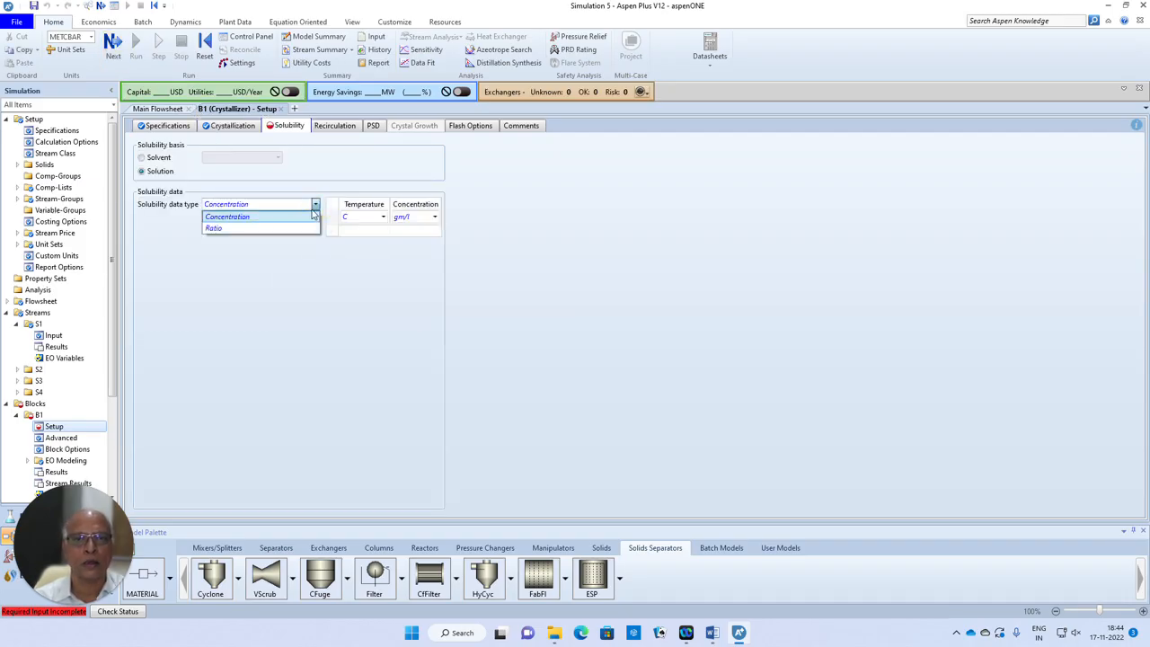
left_click(362, 292)
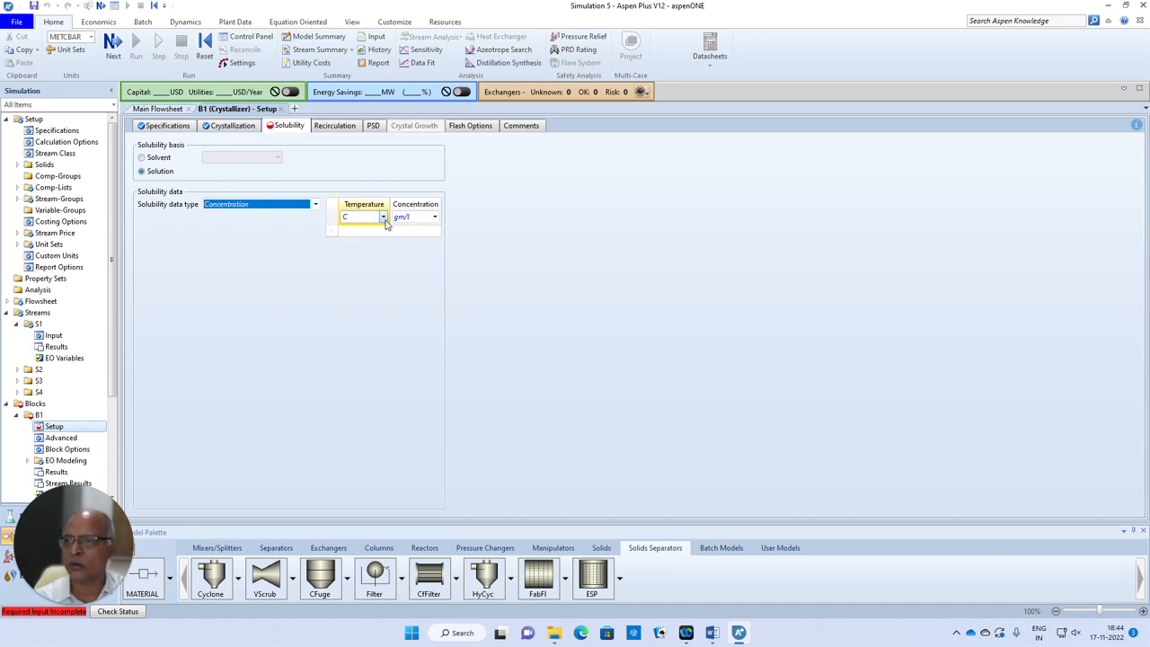
left_click(361, 232)
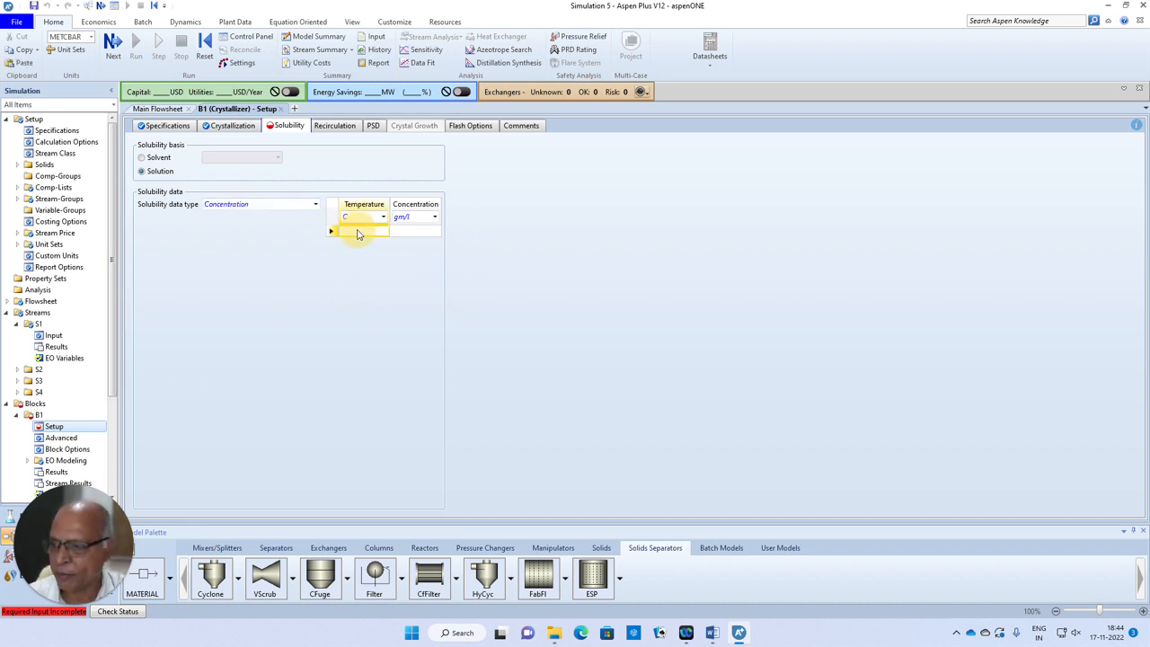
type("0")
key("Tab")
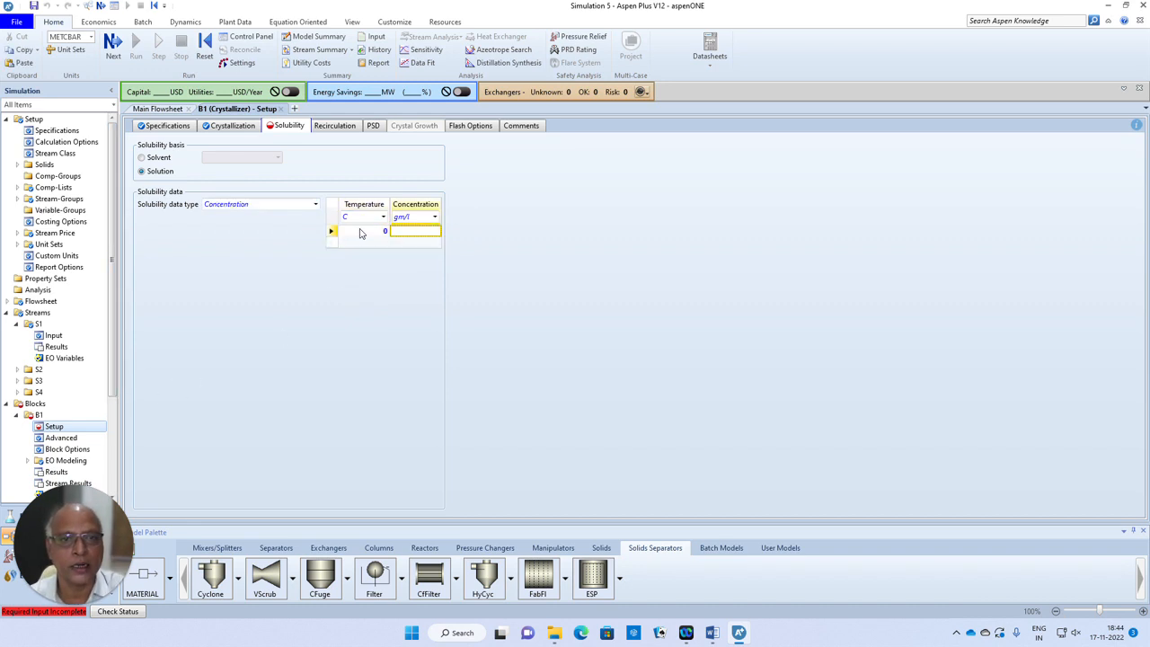
type("143")
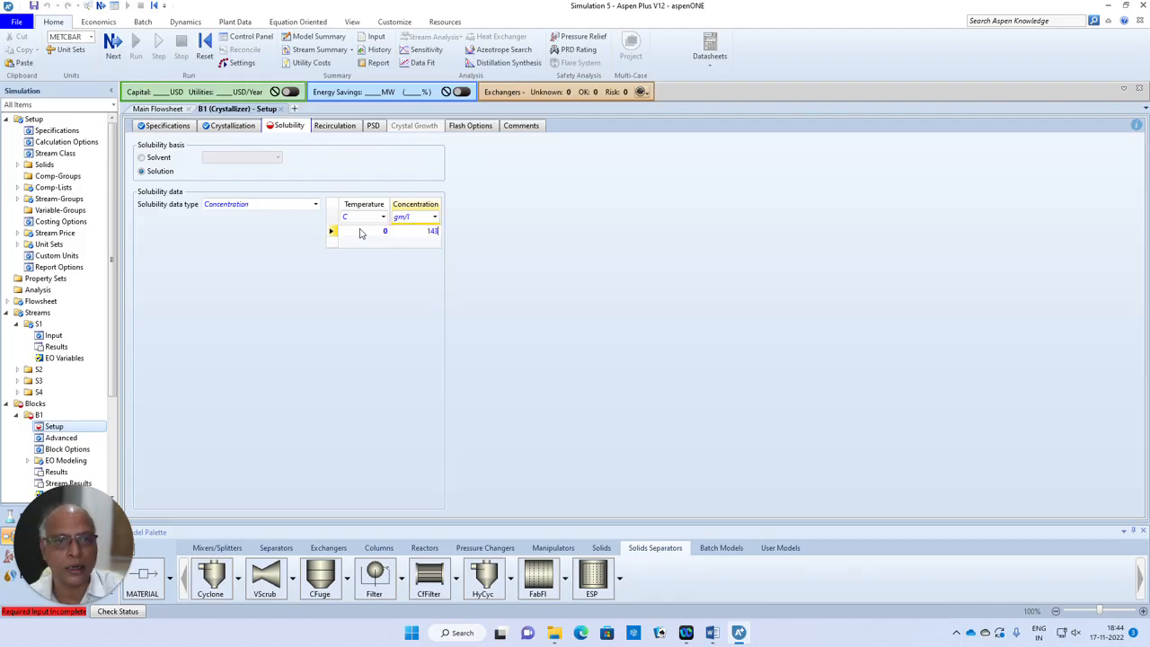
left_click(374, 244)
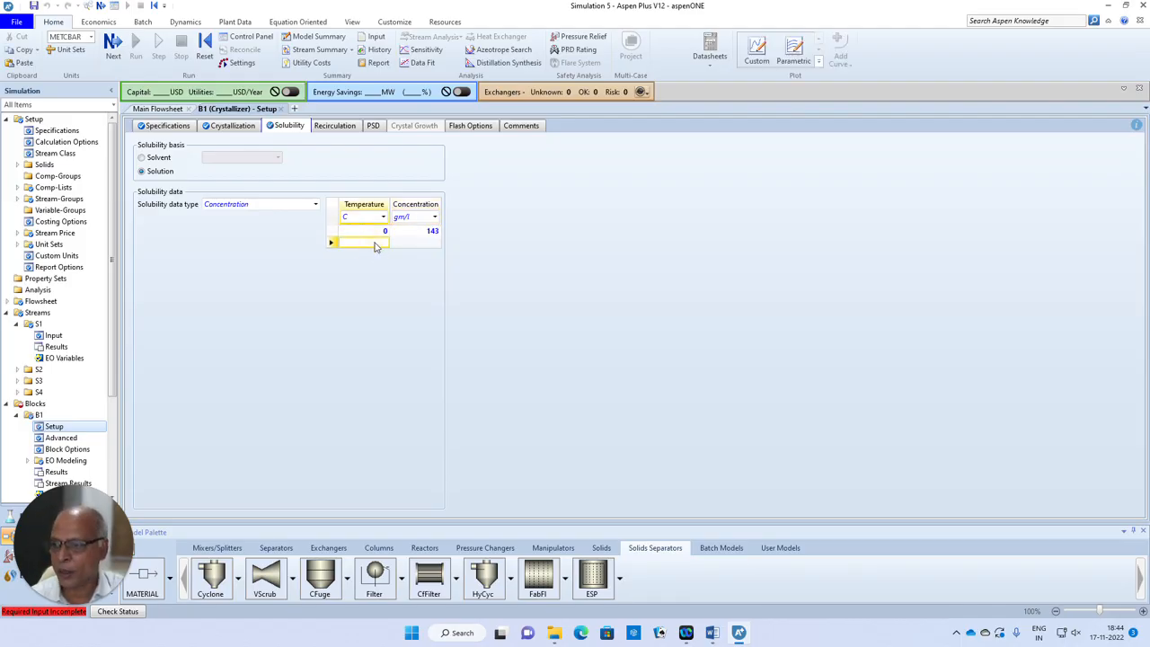
type("10")
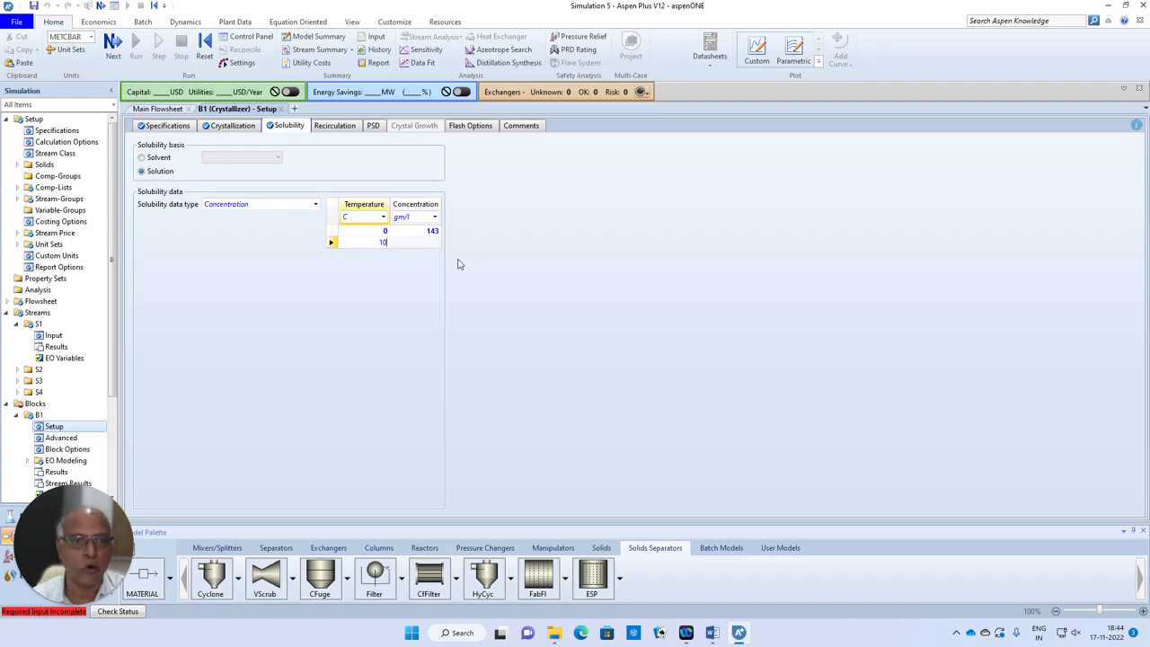
left_click(429, 244)
type("174")
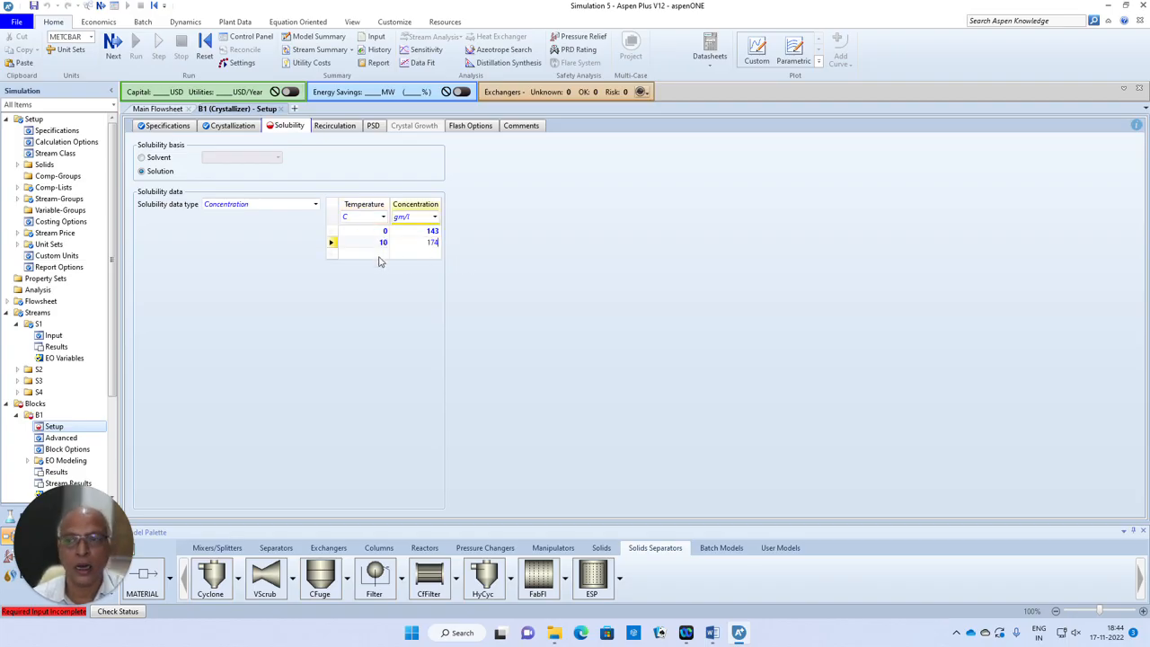
Add solubility points of 207 gm/l at 20 C and 250 gm/l at 30 C to the crystallizer's data
left_click(381, 255)
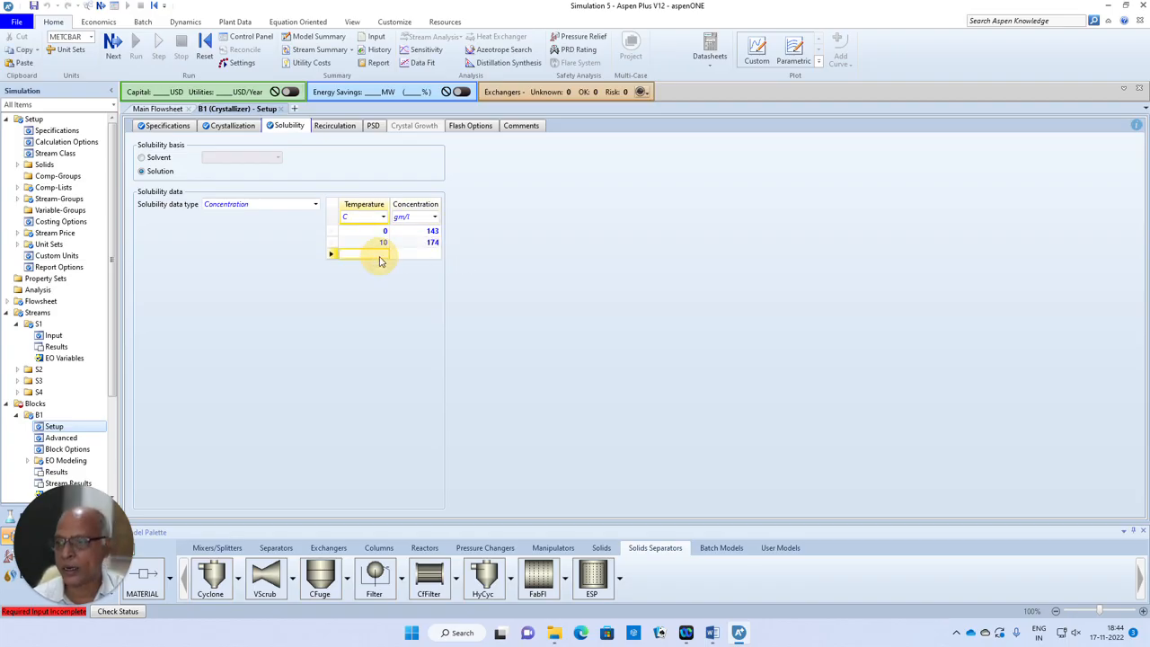
type("20")
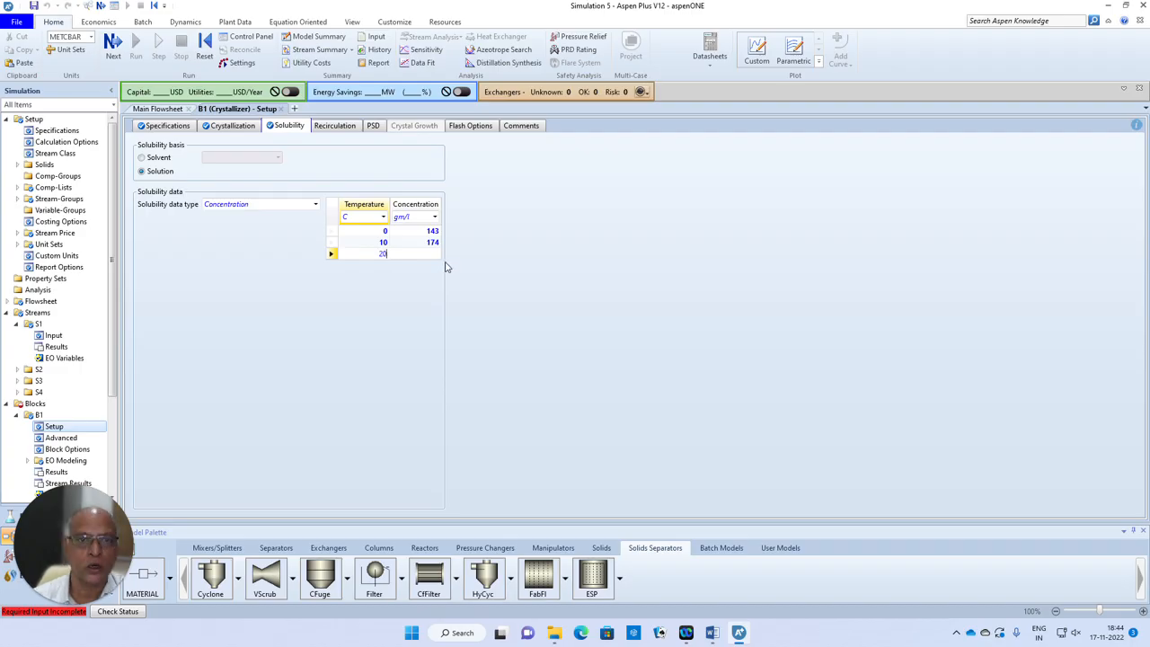
left_click(430, 255)
type("2")
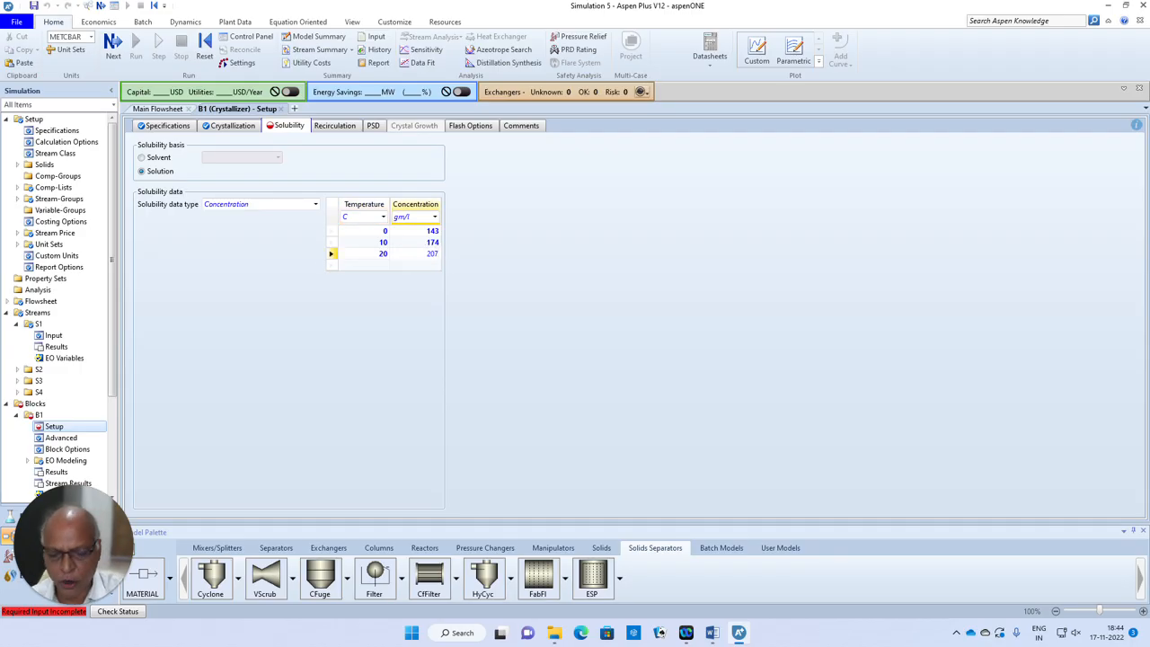
type("07")
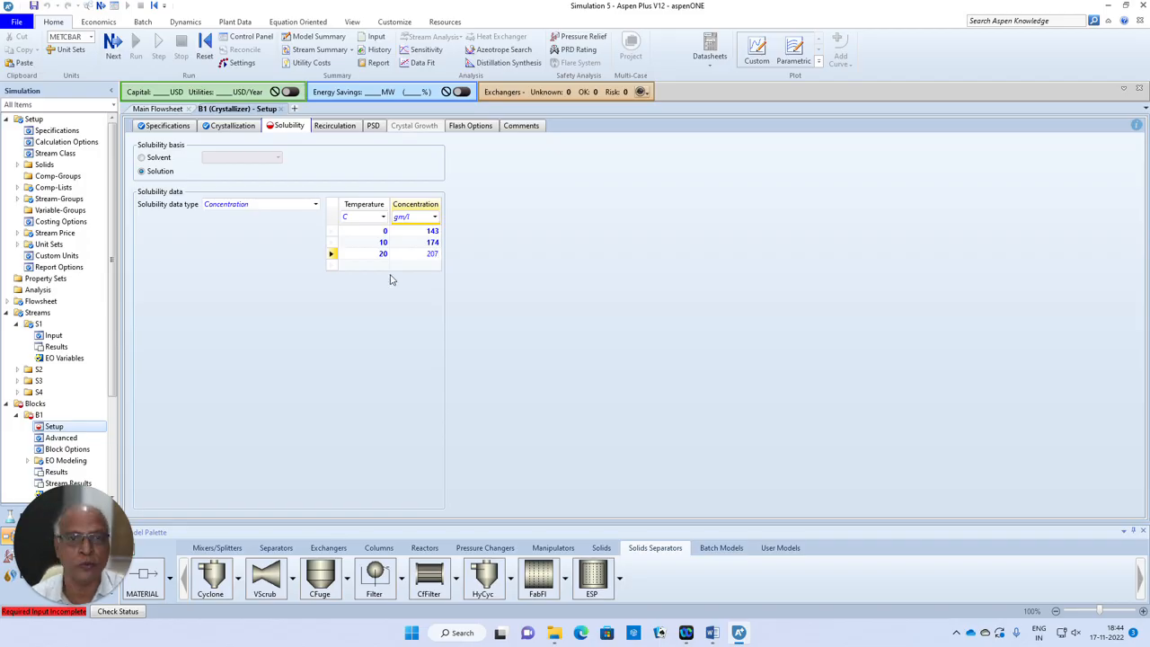
left_click(383, 265)
type("30")
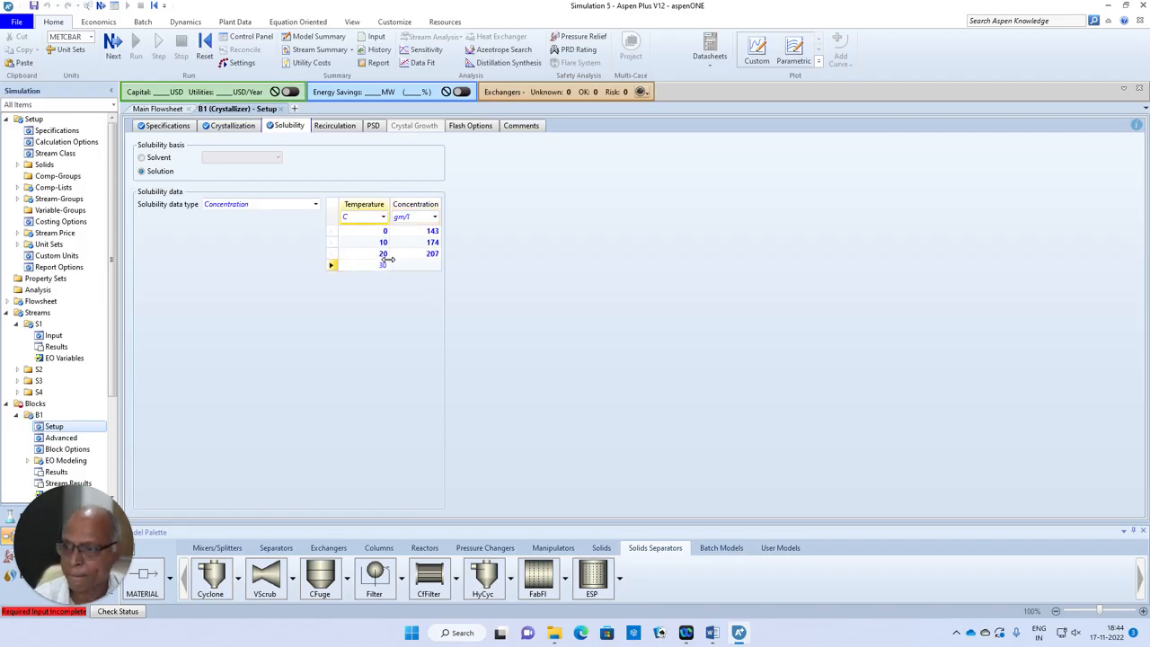
left_click(429, 266)
type("250")
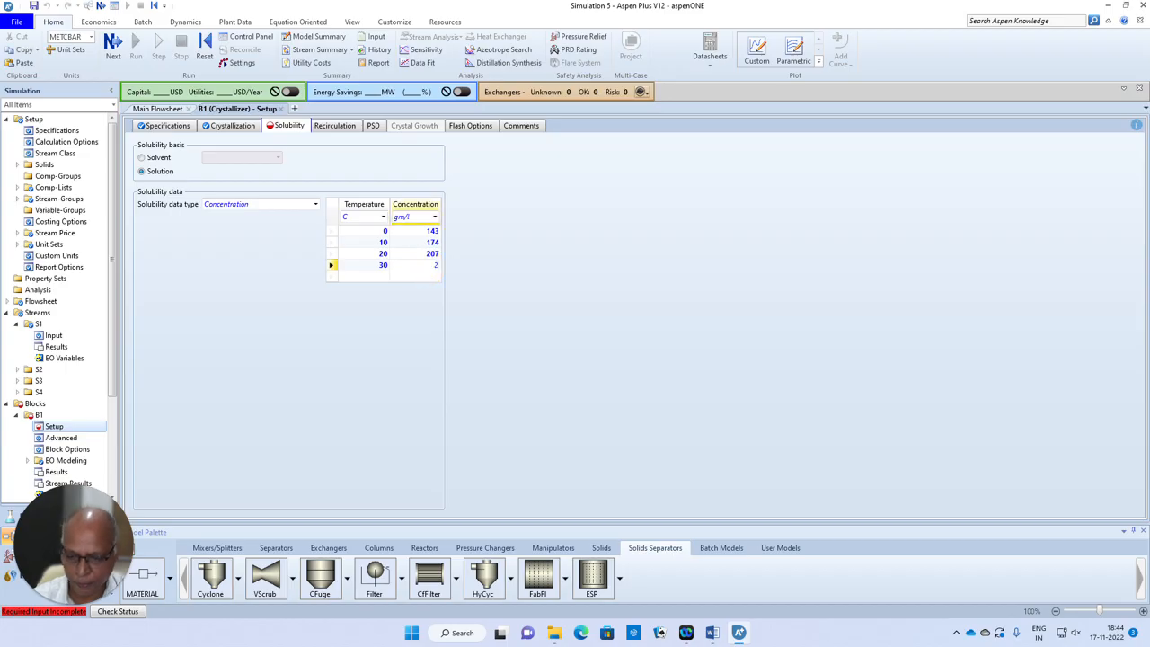
Add solubility points of 285 gm/l at 40 C and 400 gm/l at 60 C to the table
left_click(381, 277)
type("40")
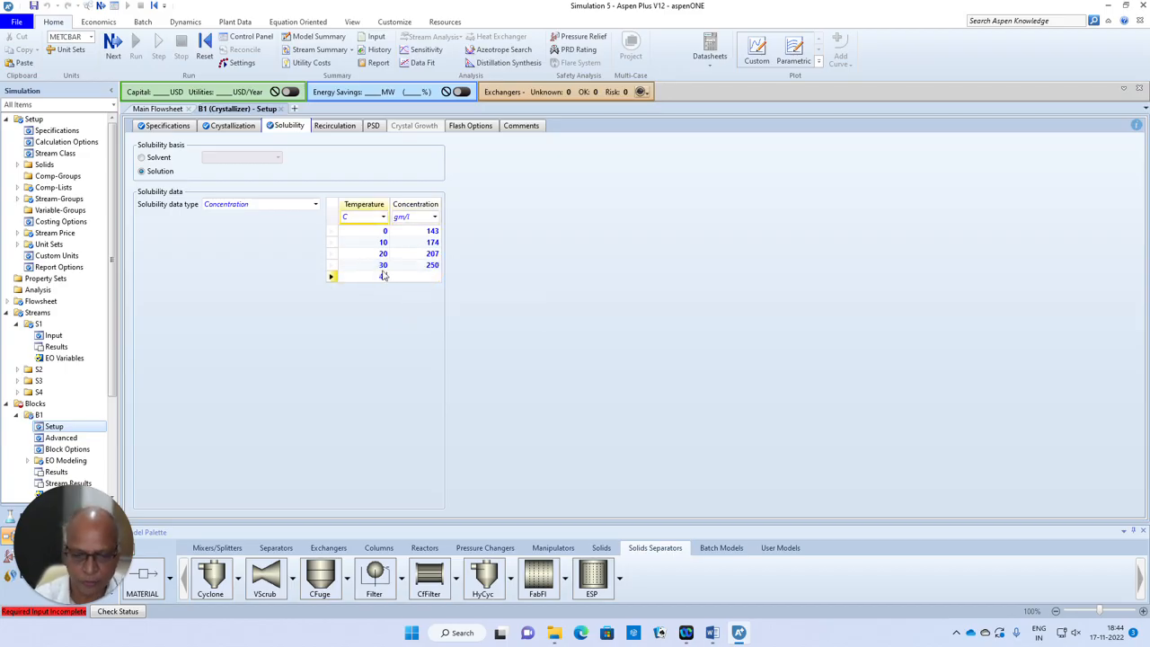
left_click(418, 278)
type("285")
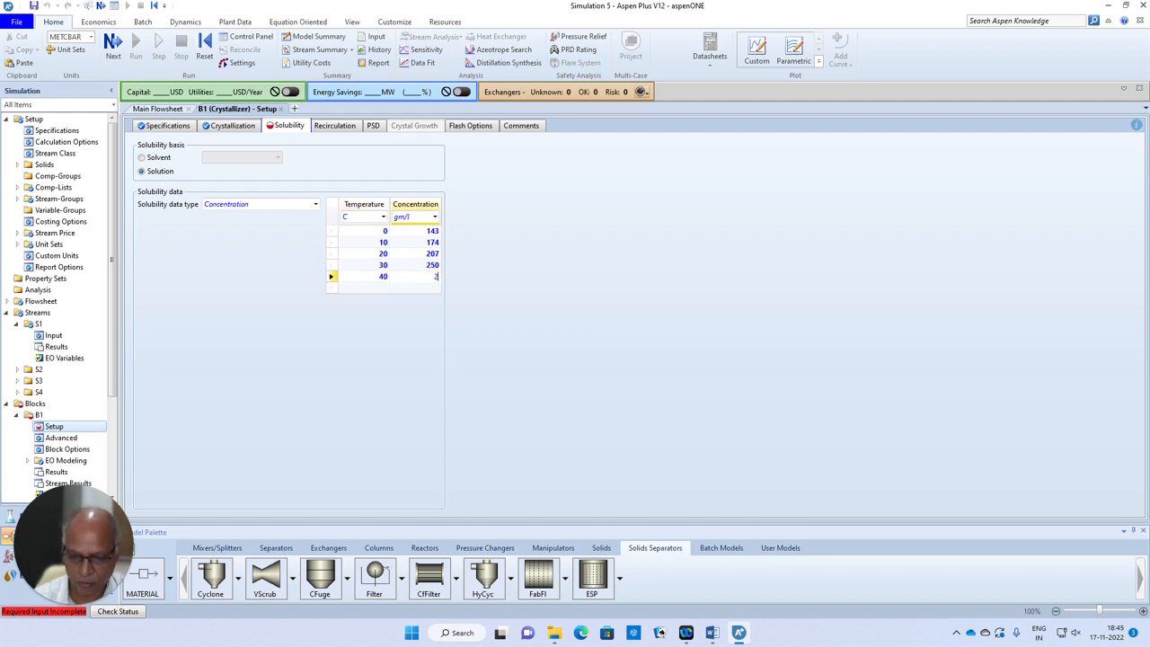
left_click(381, 288)
type("6")
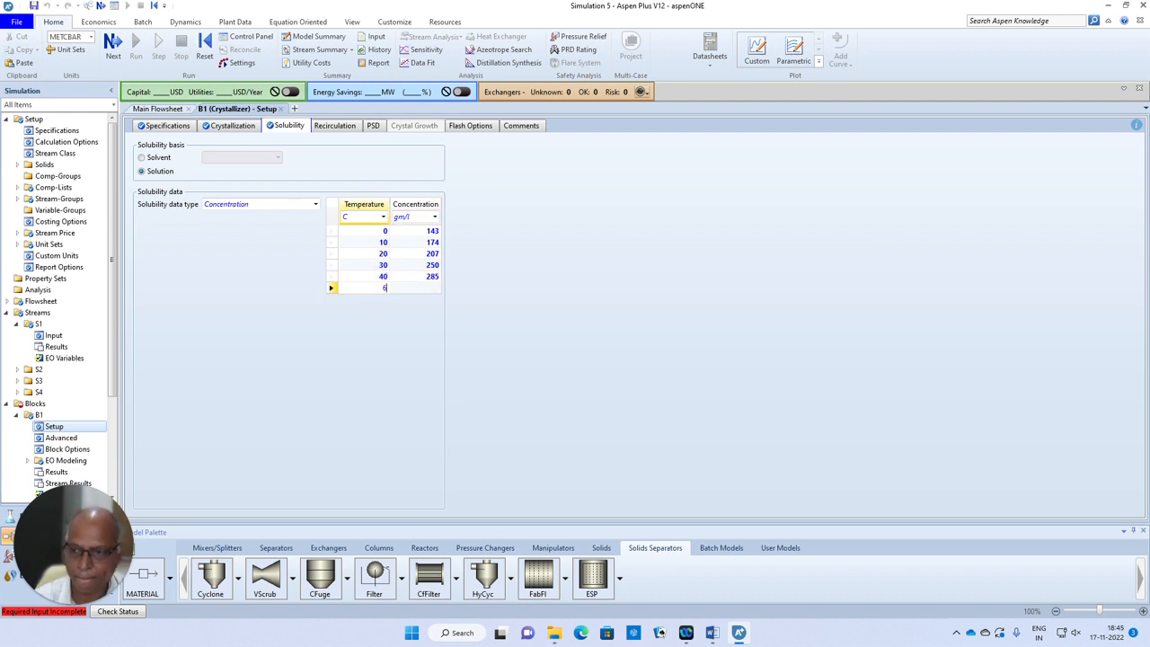
type("0")
left_click(431, 290)
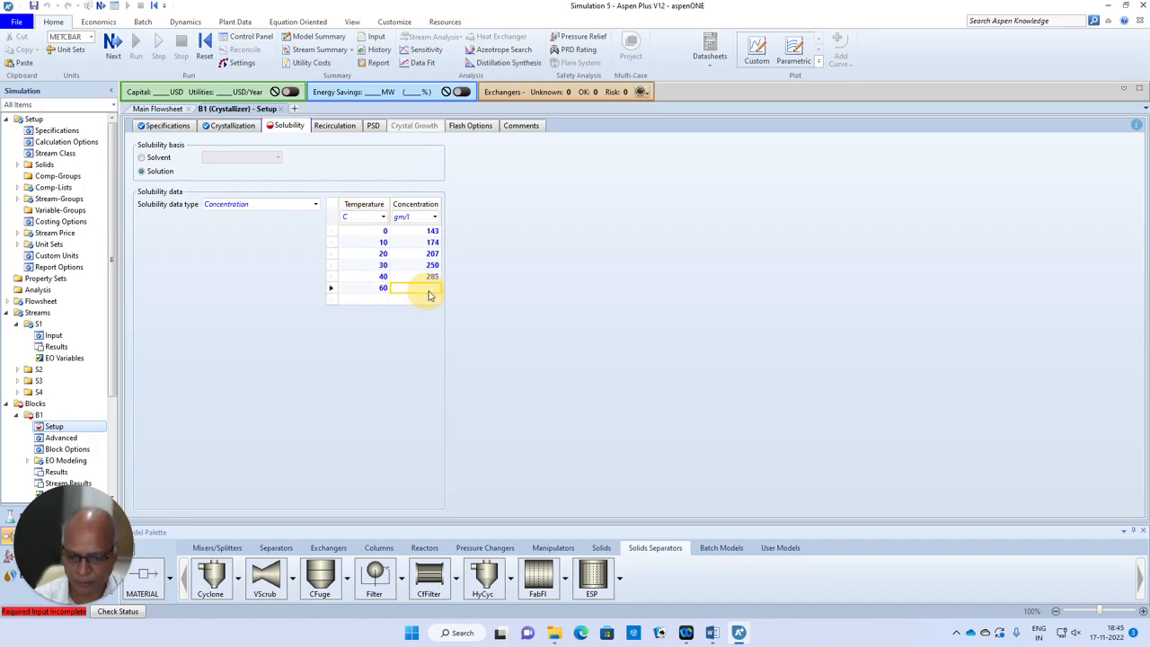
type("400")
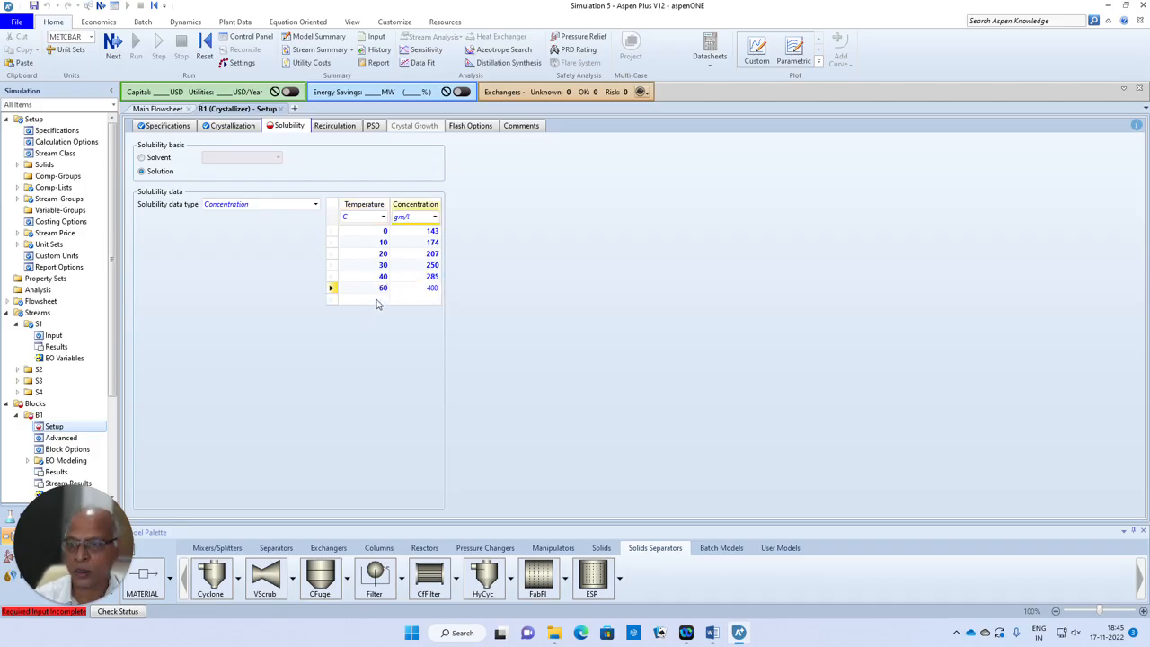
Complete the solubility table with 550 gm/l at 80 C and 754 gm/l at 100 C
left_click(380, 302)
type("80")
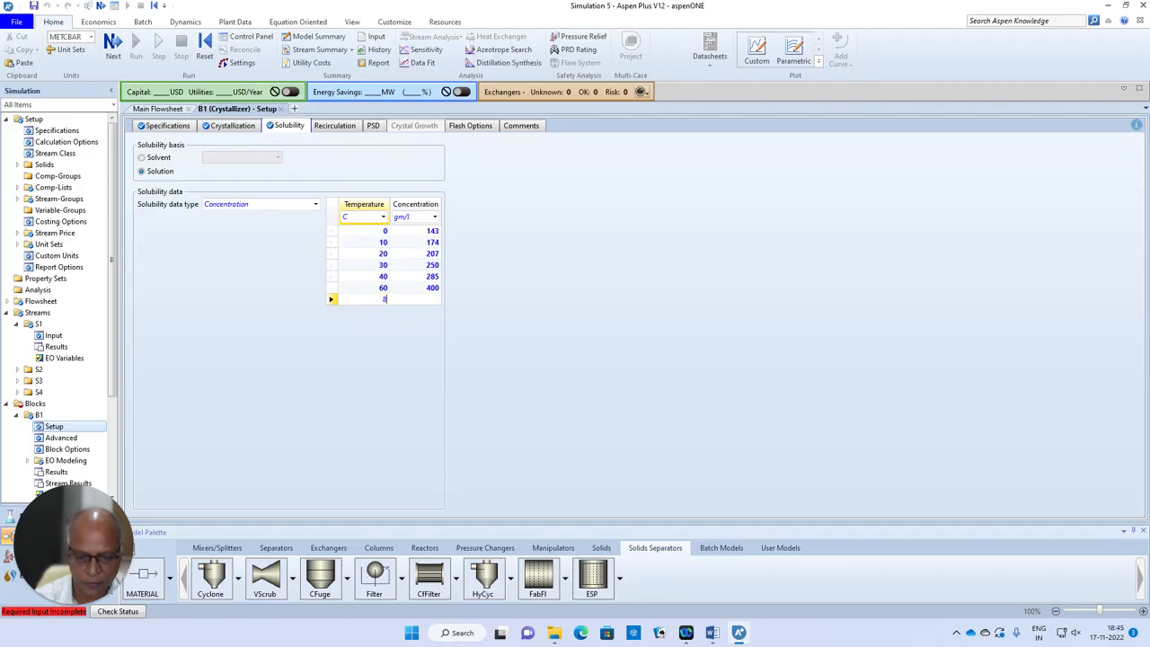
left_click(432, 300)
type("550")
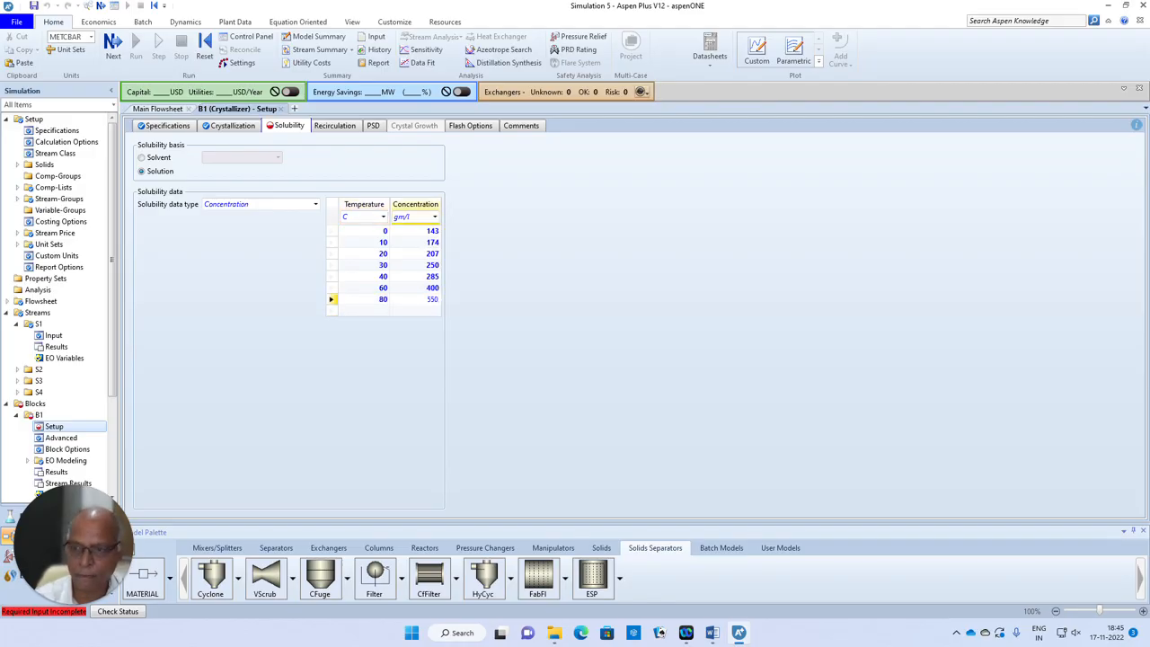
left_click(384, 312)
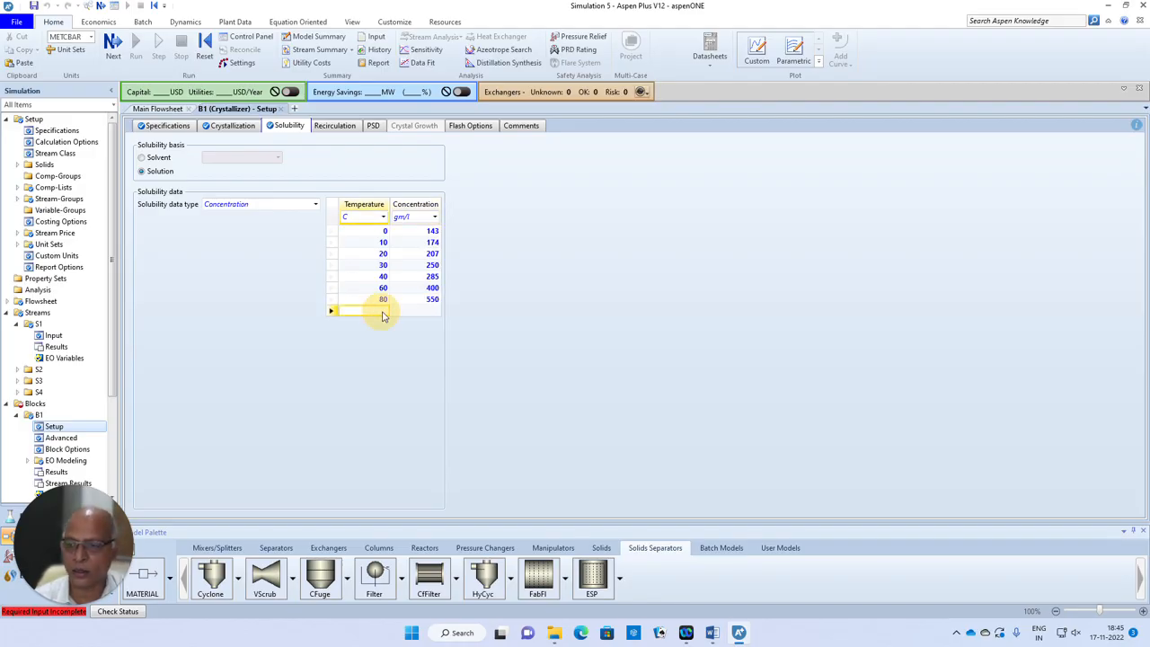
type("100")
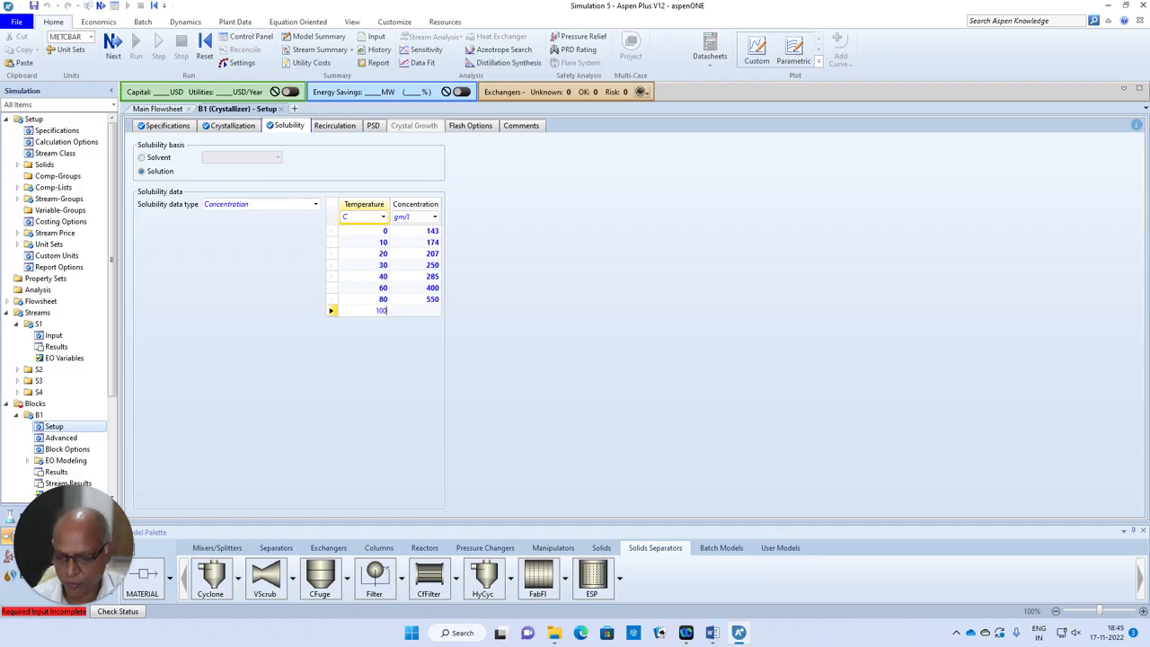
key("Tab")
type("754")
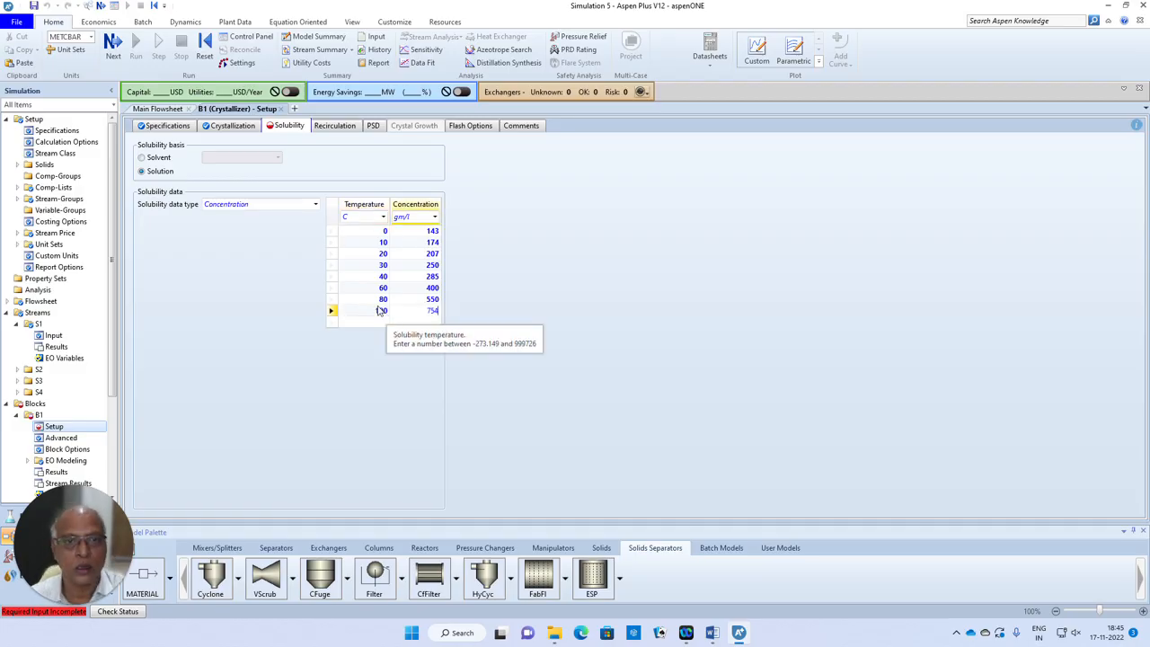
left_click(342, 406)
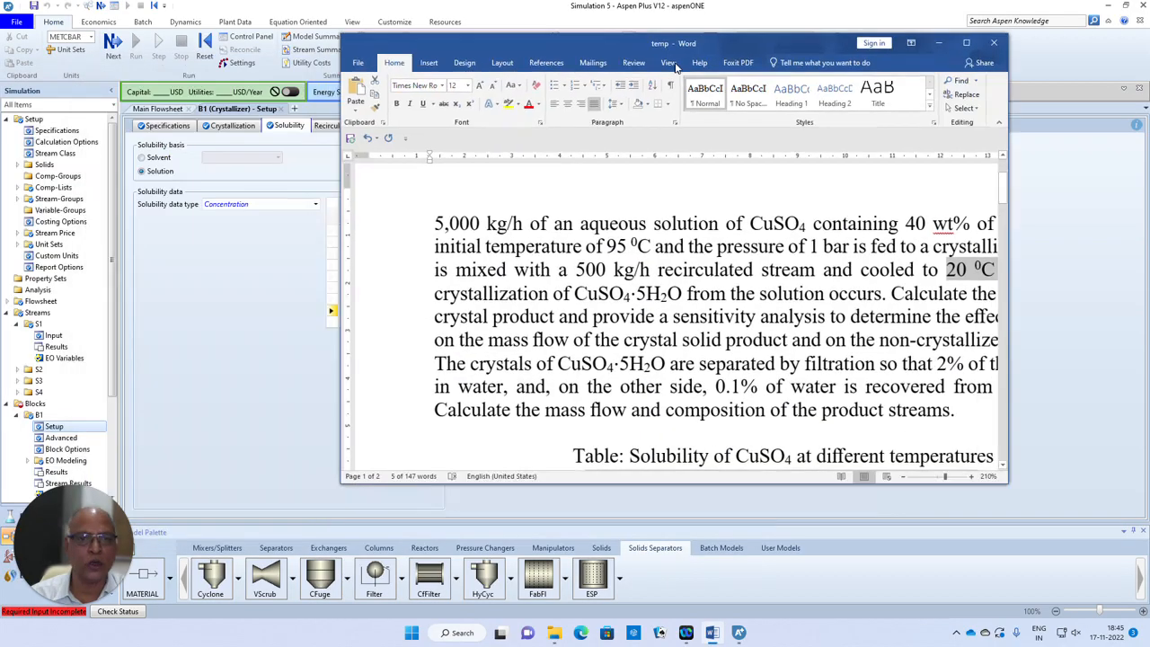
Compare the entered data with the CuSO4 solubility table in the temp document in Word, then return to Aspen Plus
left_click_drag(672, 50, 777, 36)
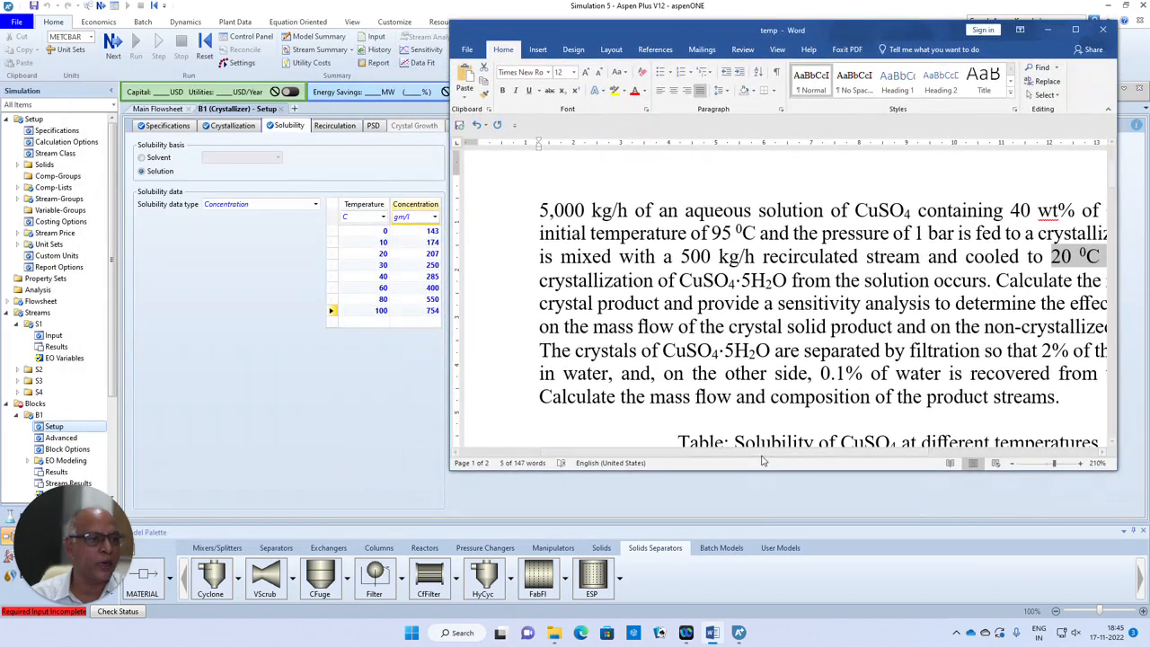
scroll(782, 297, "down", 3)
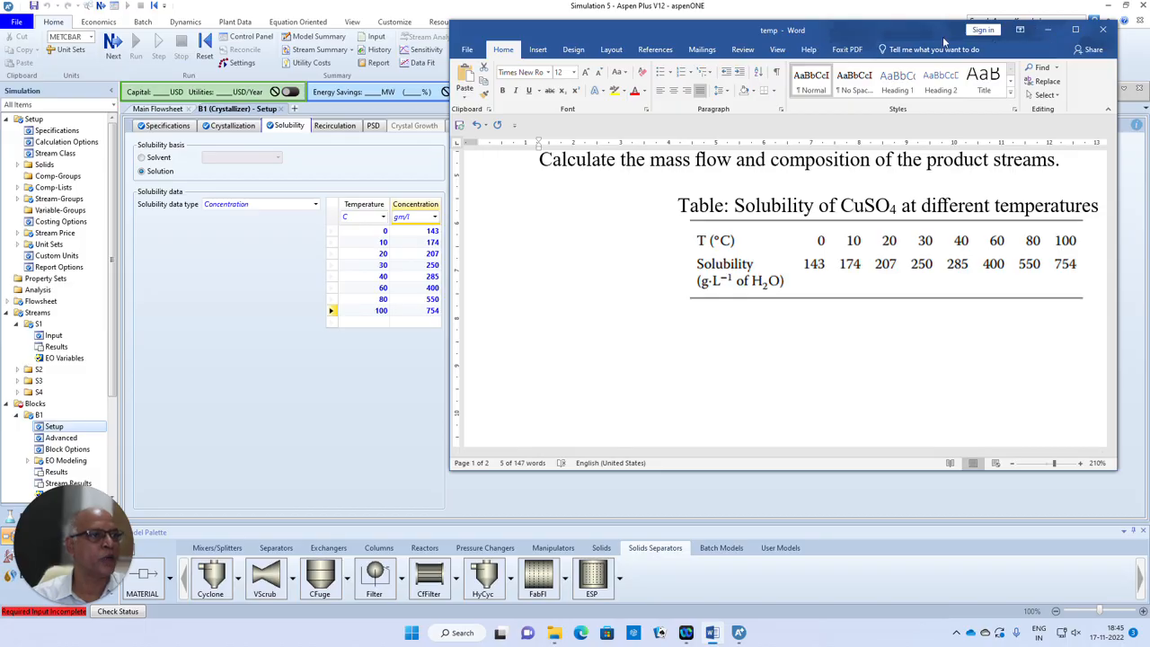
left_click(1047, 30)
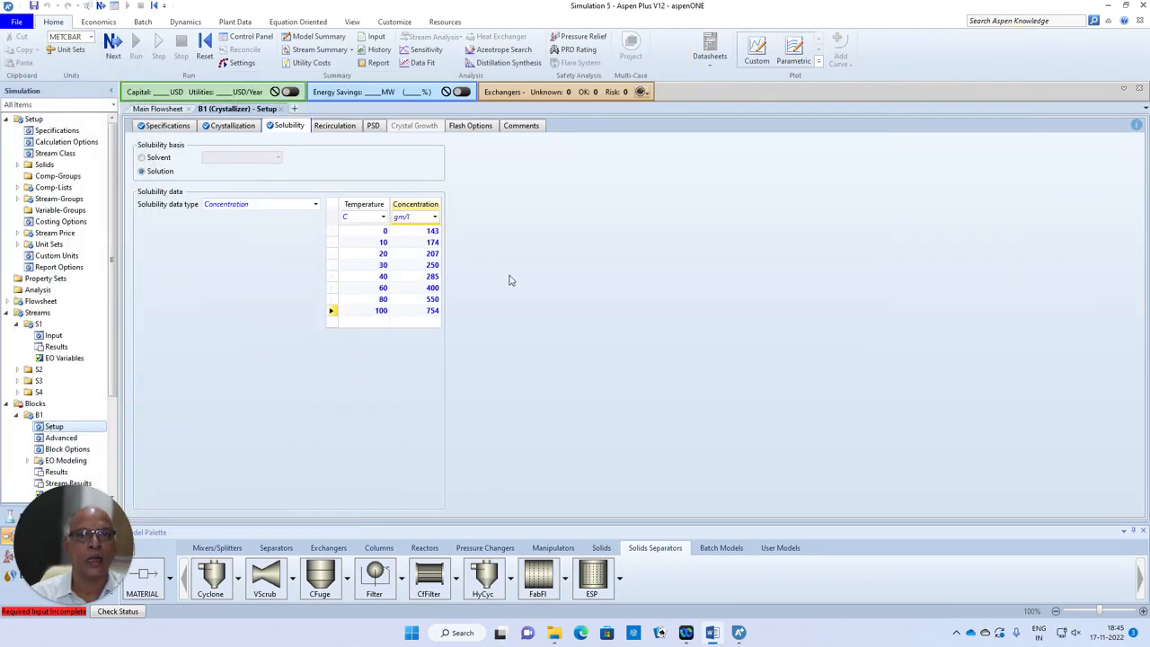
Specify the crystallizer's recirculation as a mass flow rate of 500 kg/hr
left_click(338, 127)
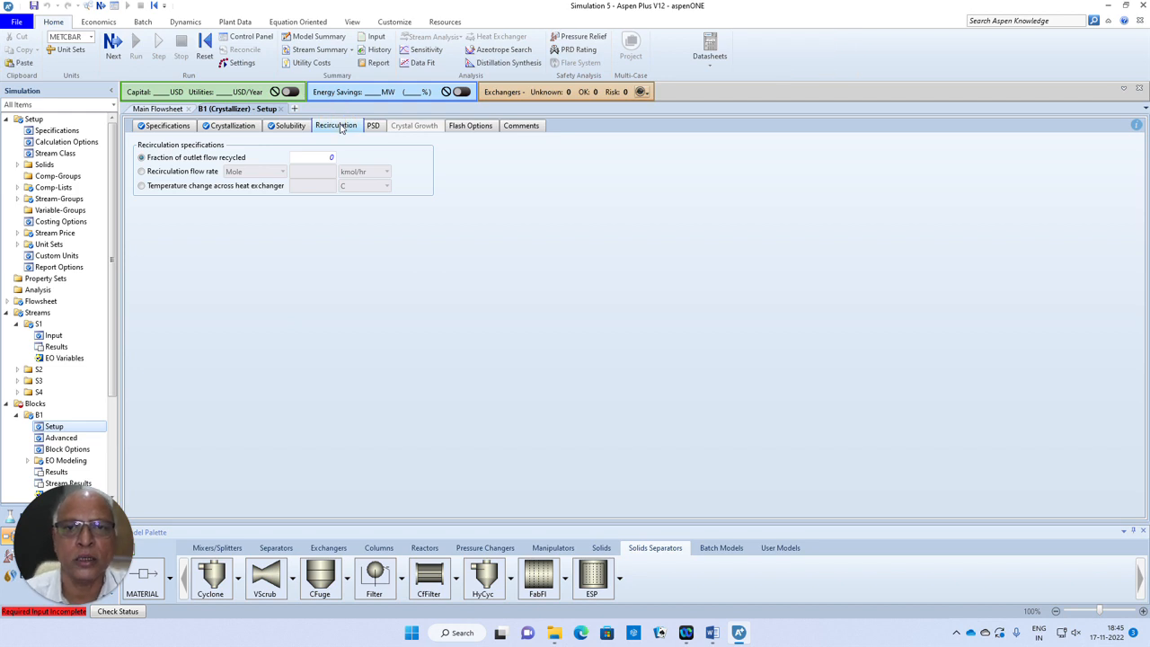
left_click(142, 172)
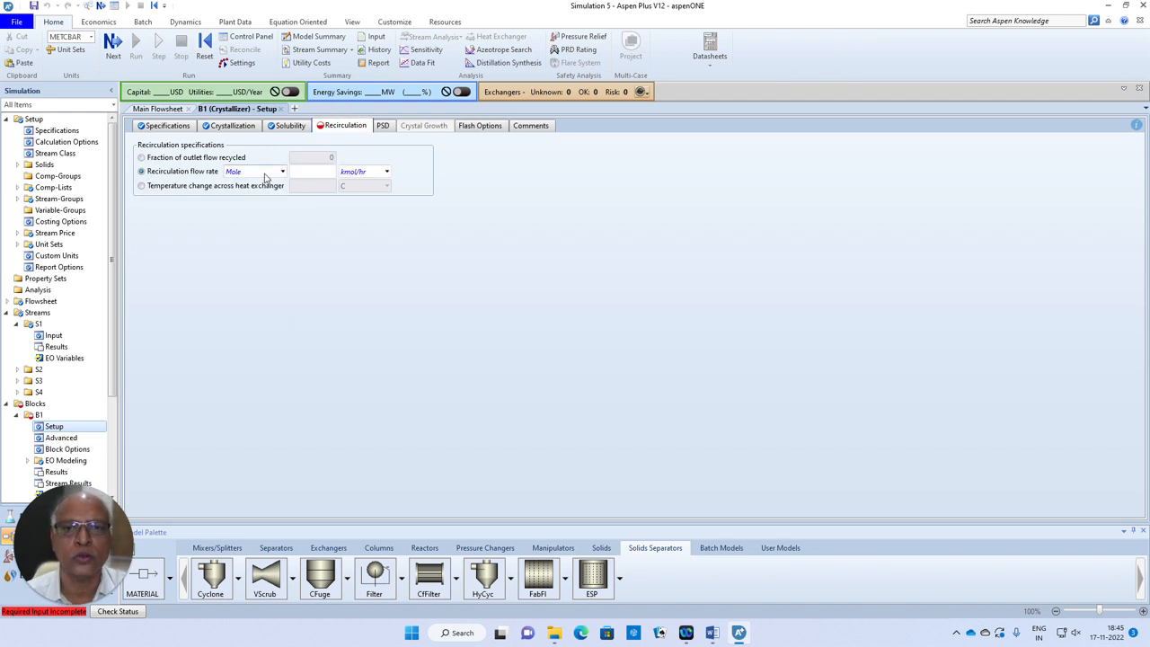
left_click(282, 171)
left_click(238, 197)
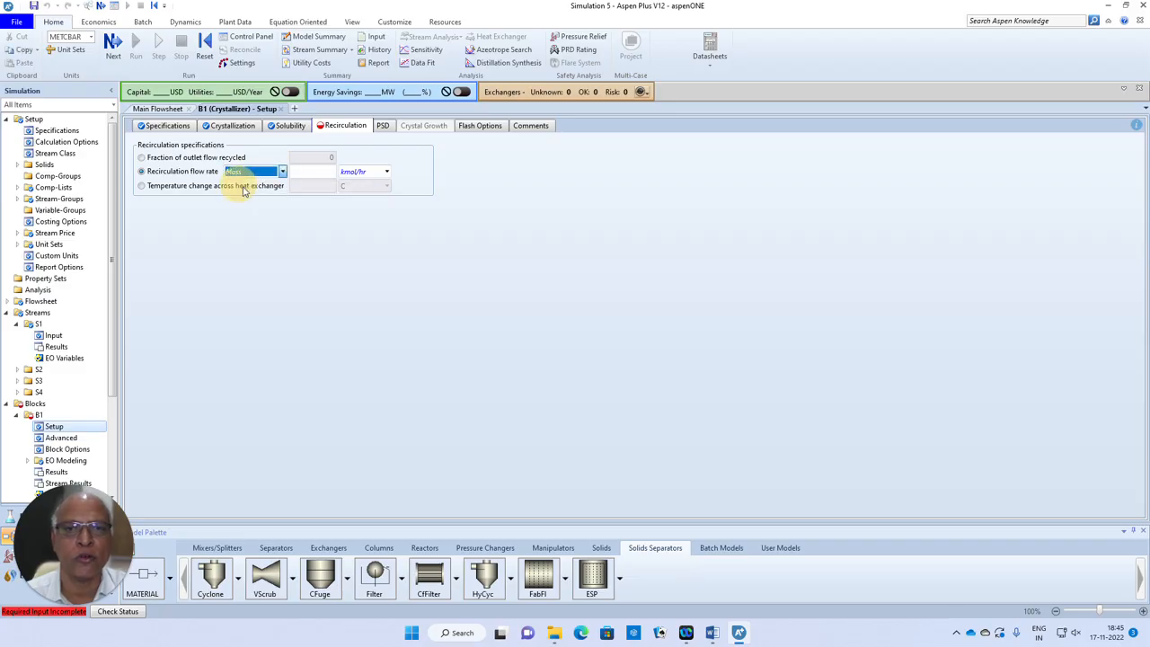
left_click(311, 172)
type("5")
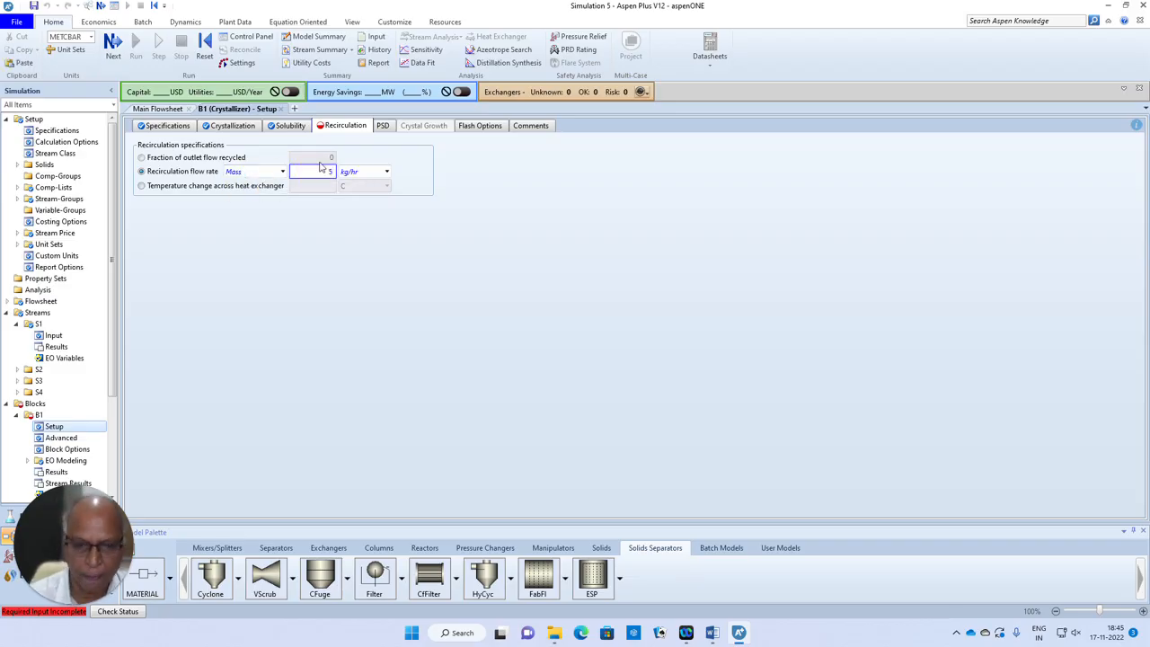
type("00")
left_click(396, 292)
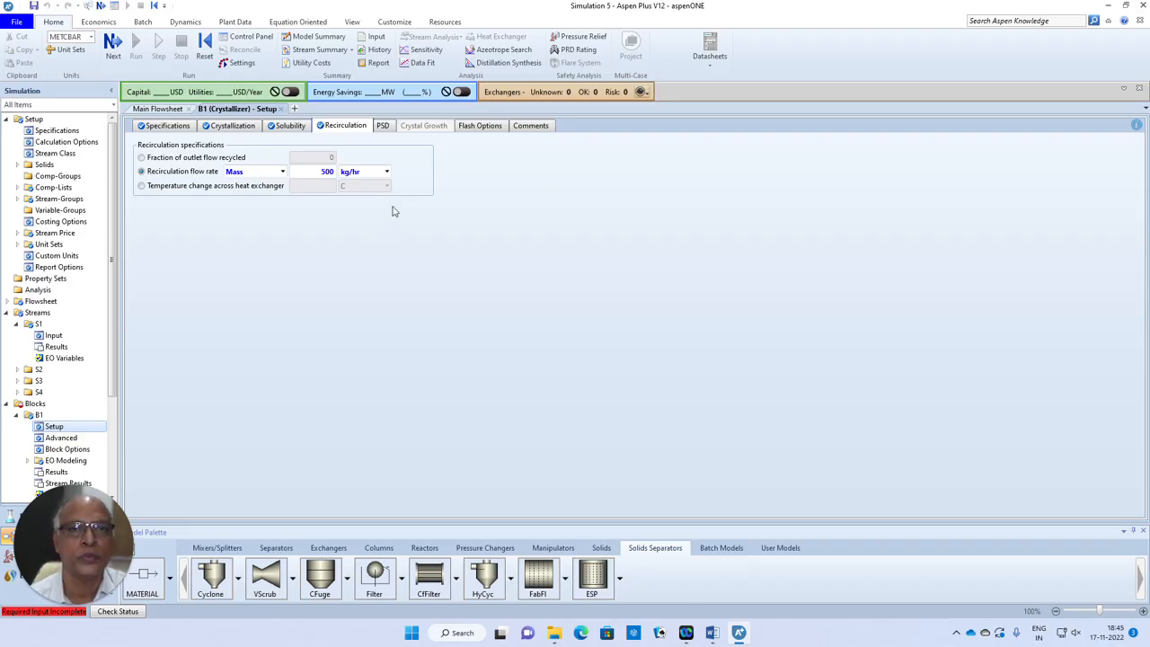
Review the crystallizer's flash options and return to its recirculation specifications
left_click(479, 126)
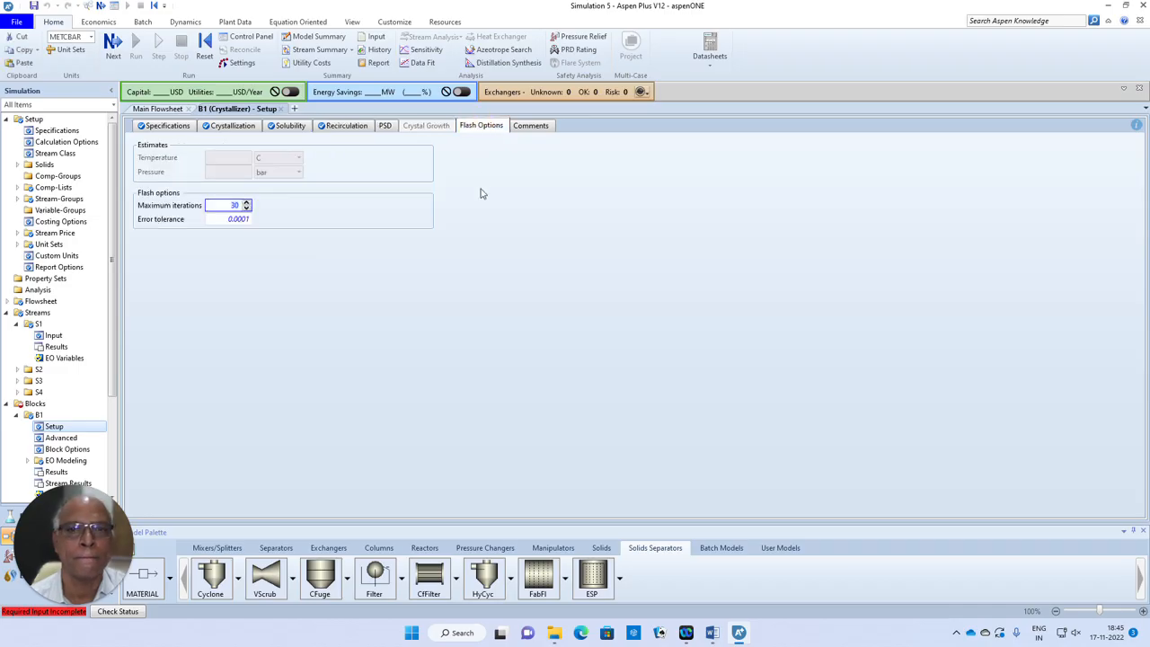
left_click(486, 192)
left_click(360, 127)
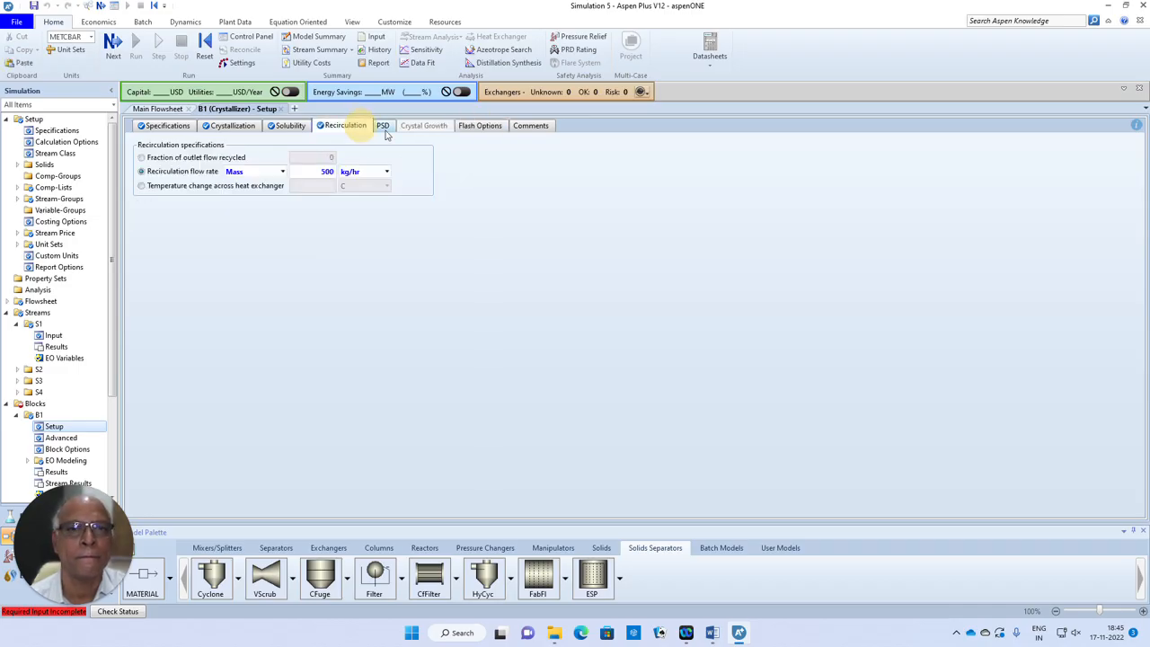
Review the crystallizer's PSD and crystallization settings against the flowsheet, and close the crystallizer's setup form
left_click(386, 129)
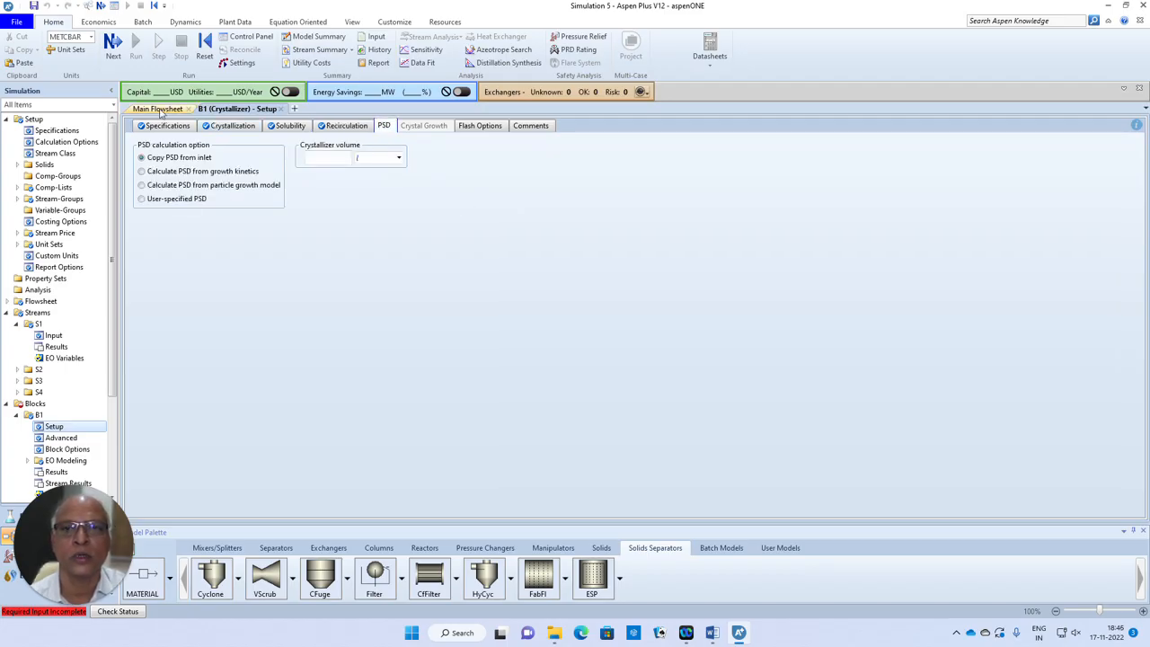
left_click(247, 129)
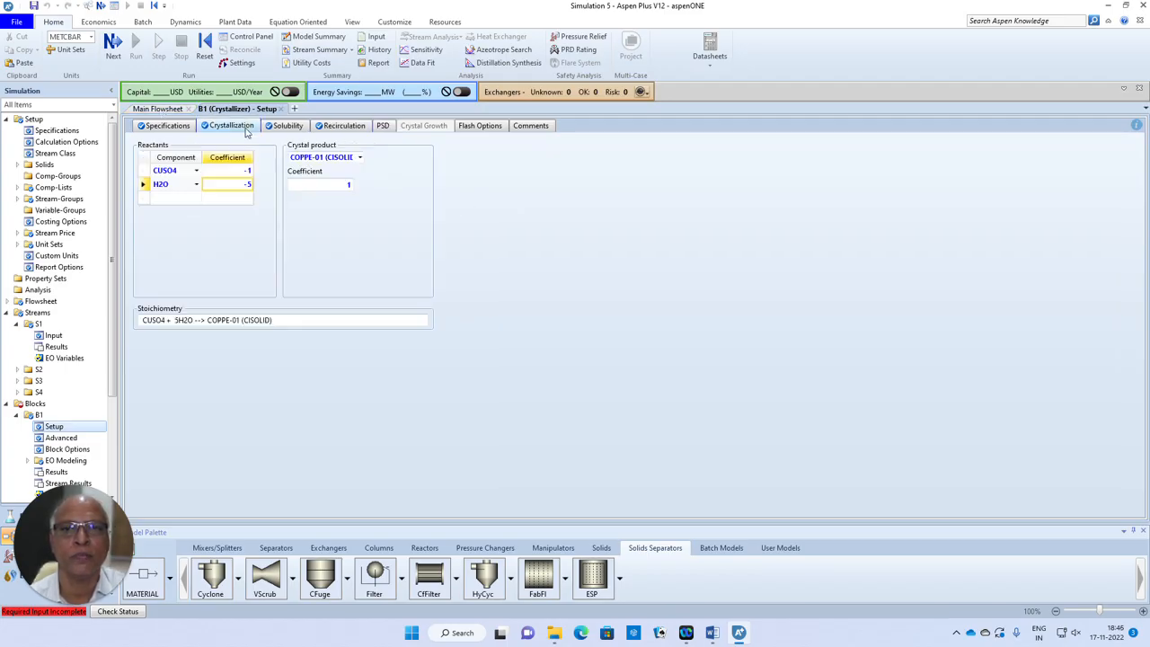
left_click(641, 306)
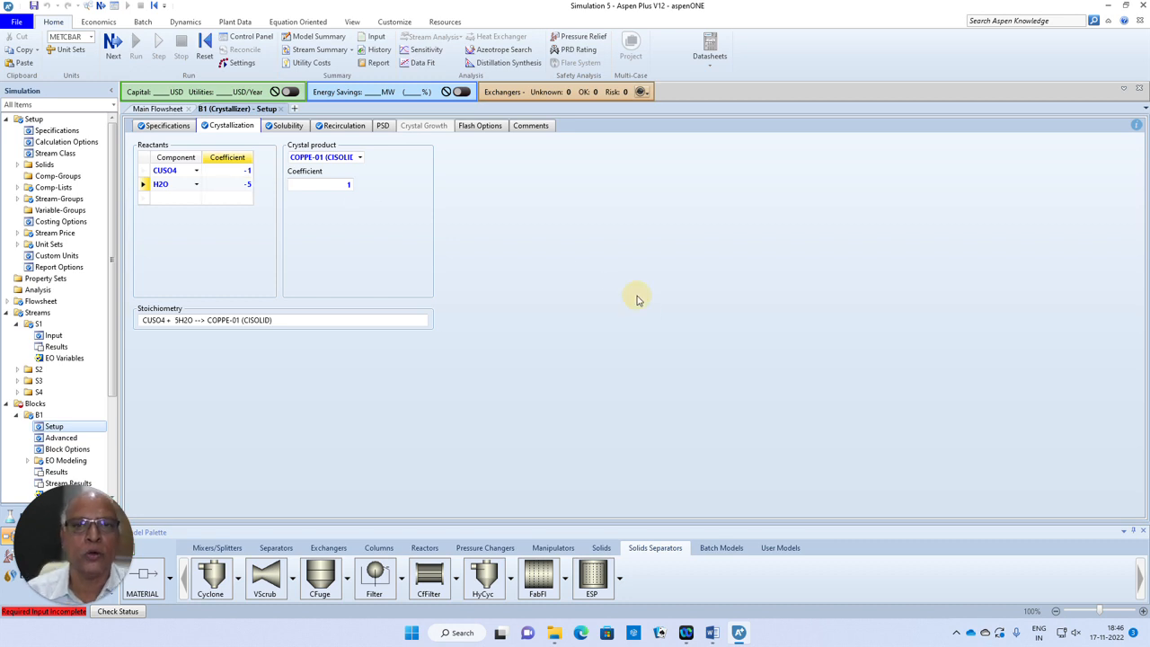
left_click(152, 109)
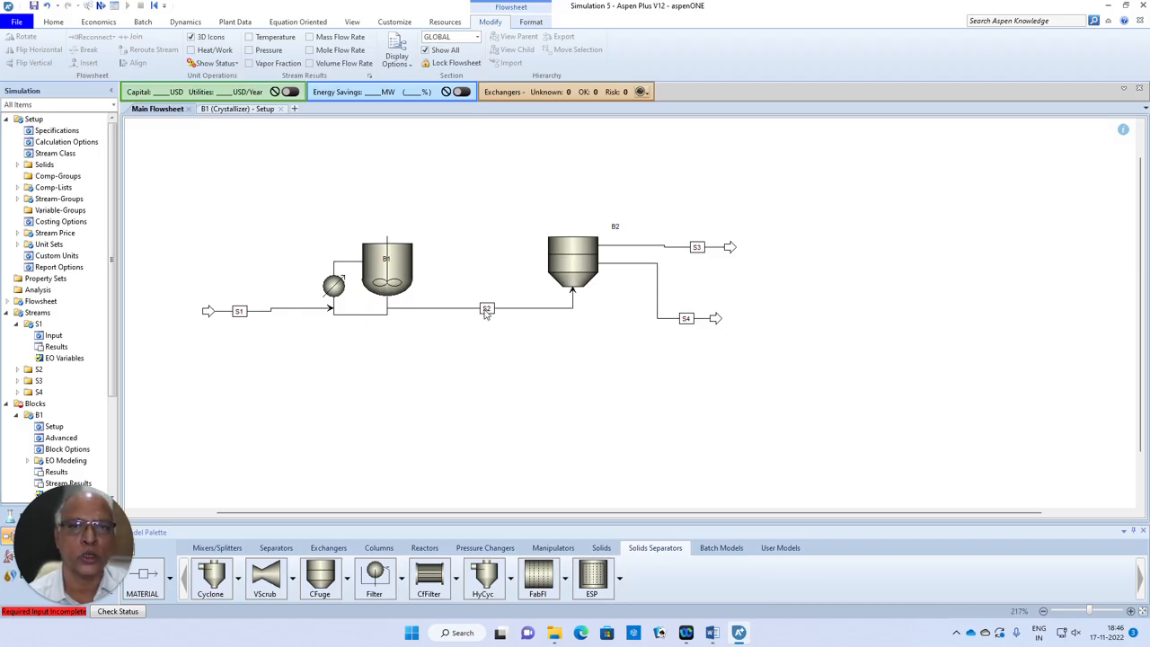
left_click(222, 109)
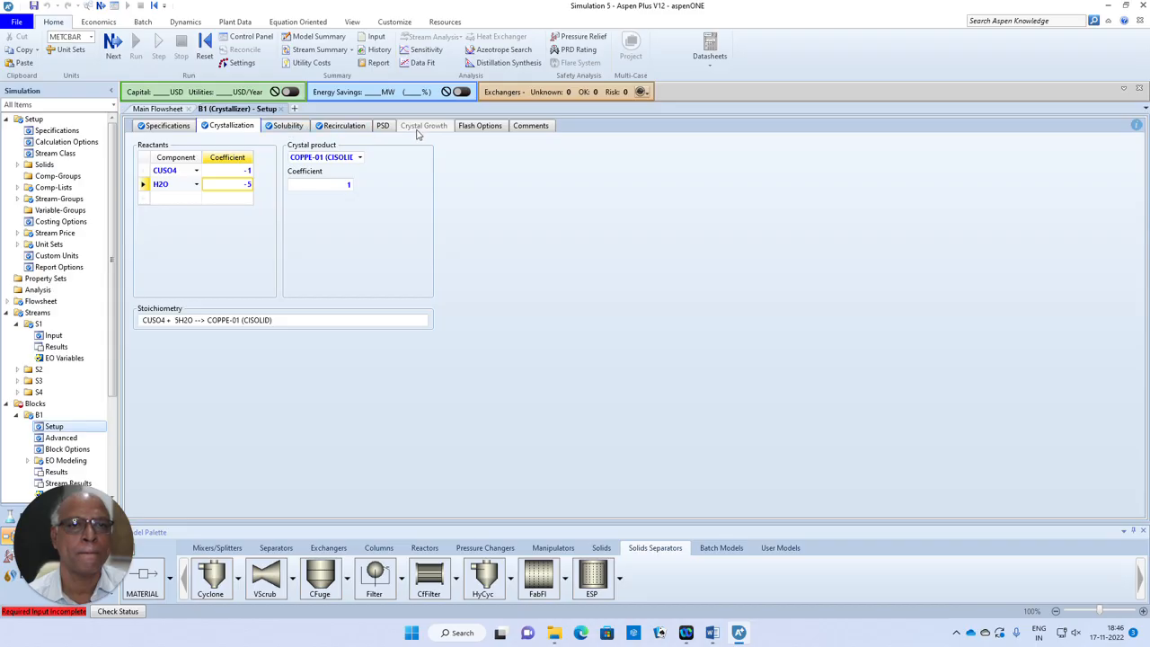
left_click(280, 109)
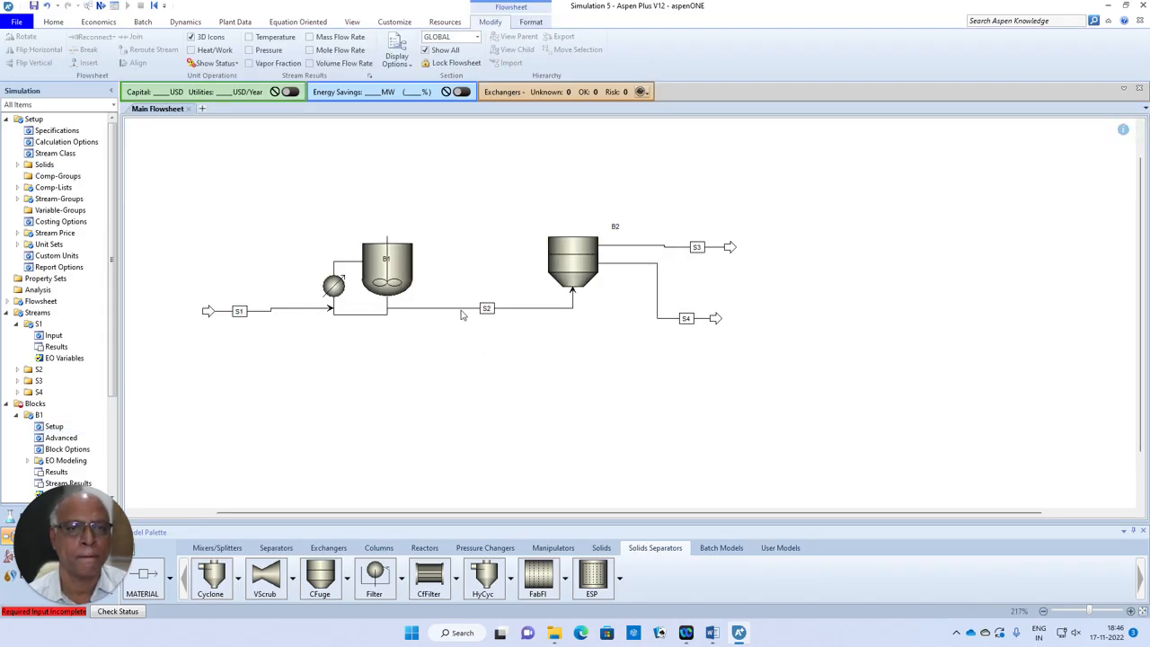
Inspect the mixed and CI solid specifications of stream S2 and return to the main flowsheet
double_click(458, 311)
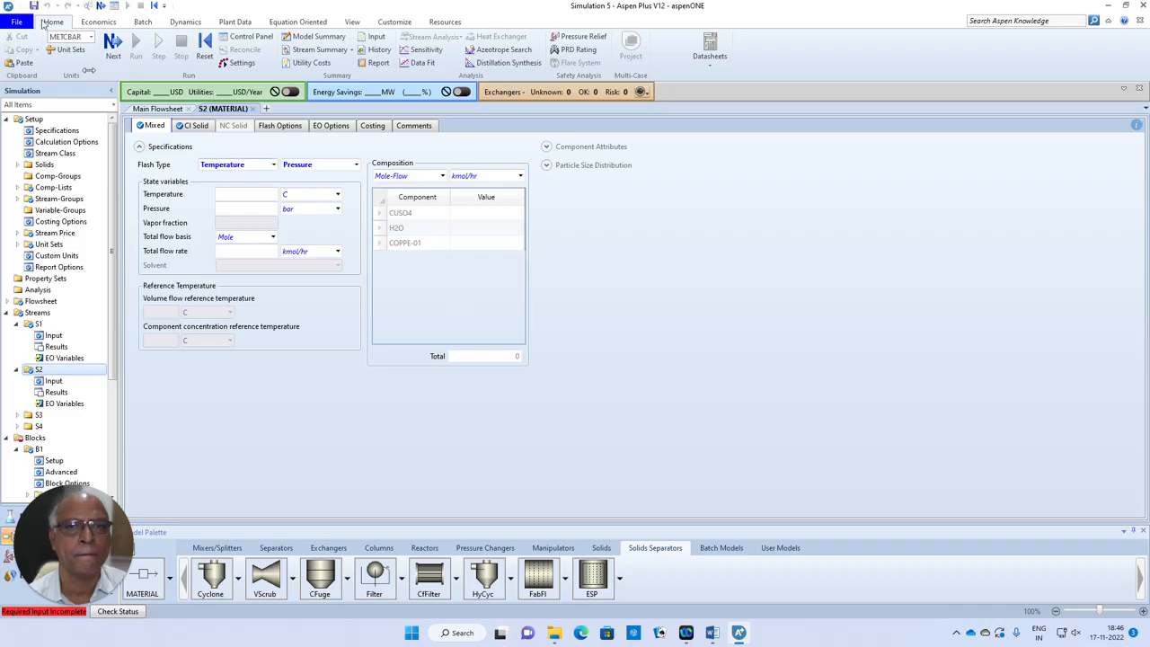
left_click(198, 126)
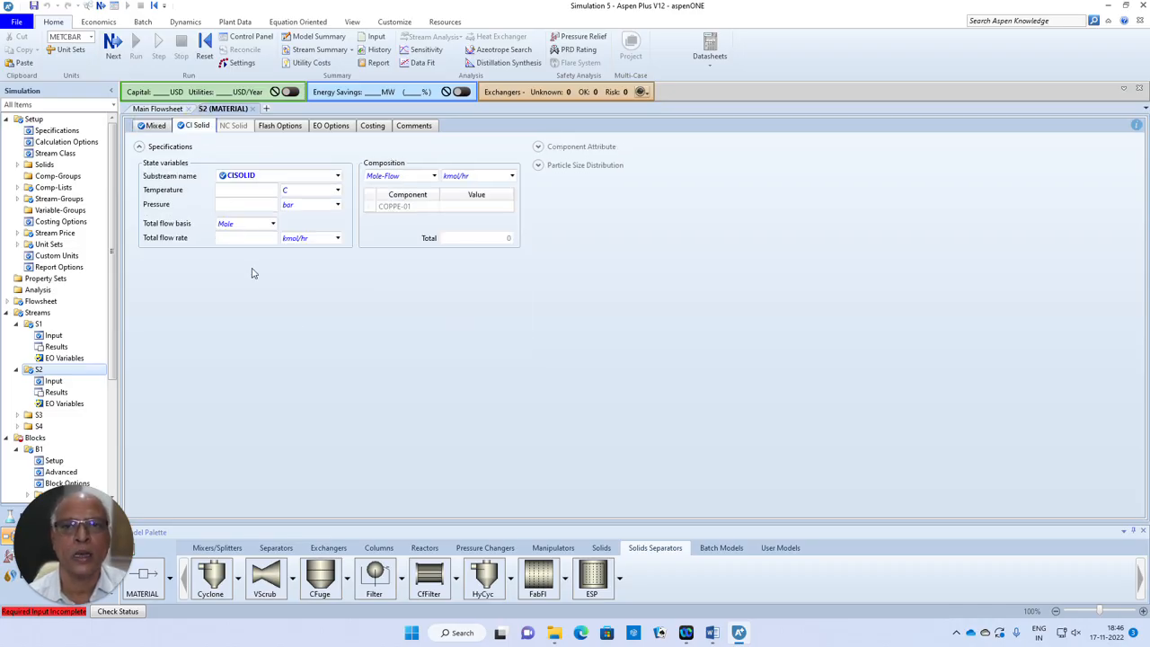
left_click(166, 111)
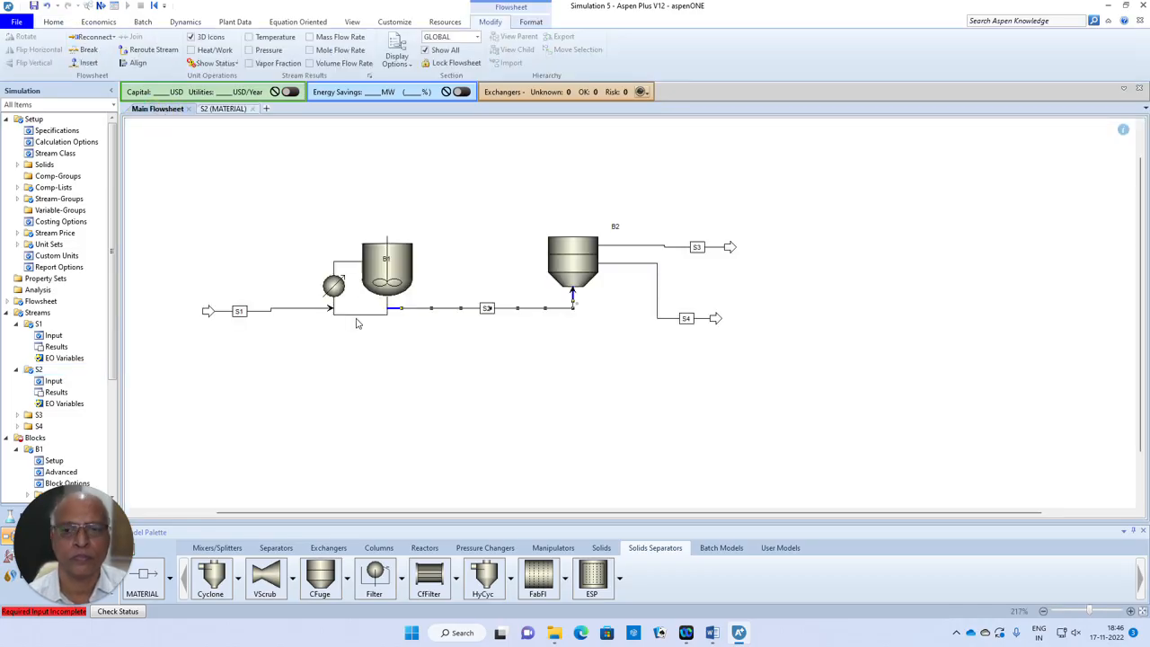
Open the input of centrifuge B2 and select the Solids separator model
left_click(101, 7)
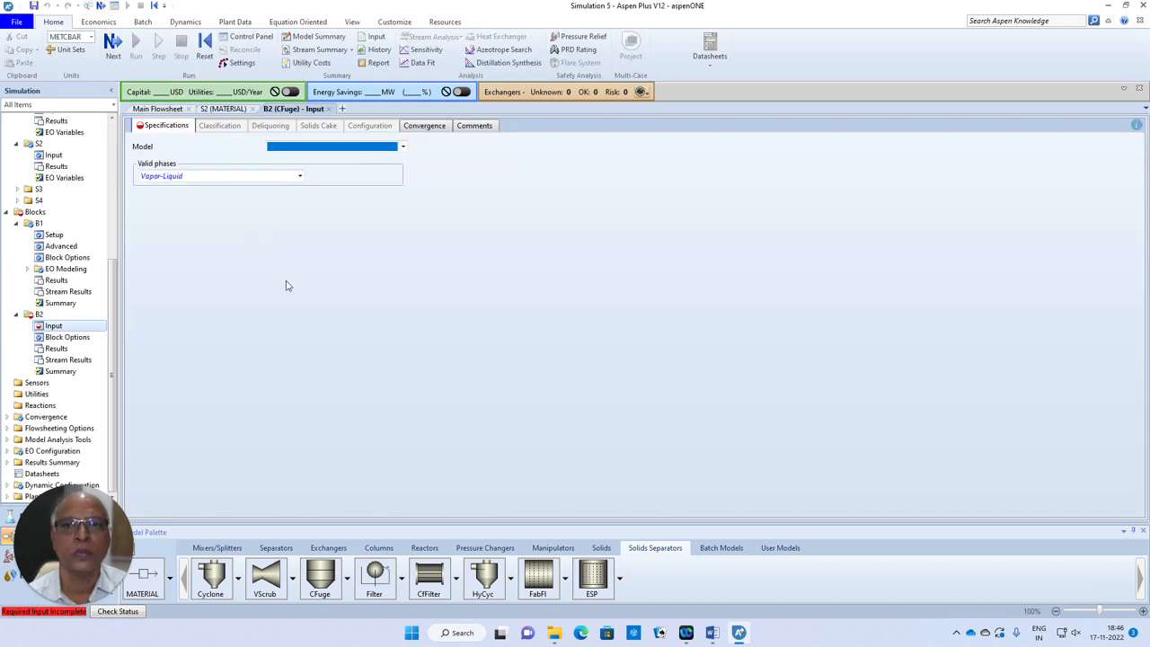
left_click(404, 148)
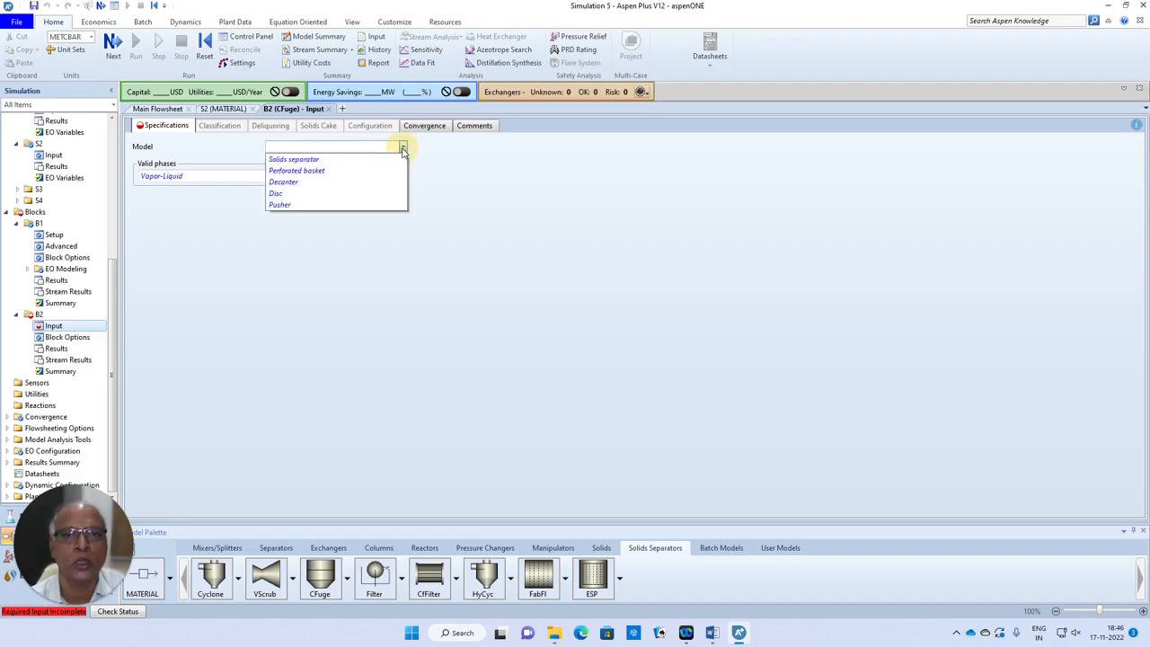
left_click(315, 161)
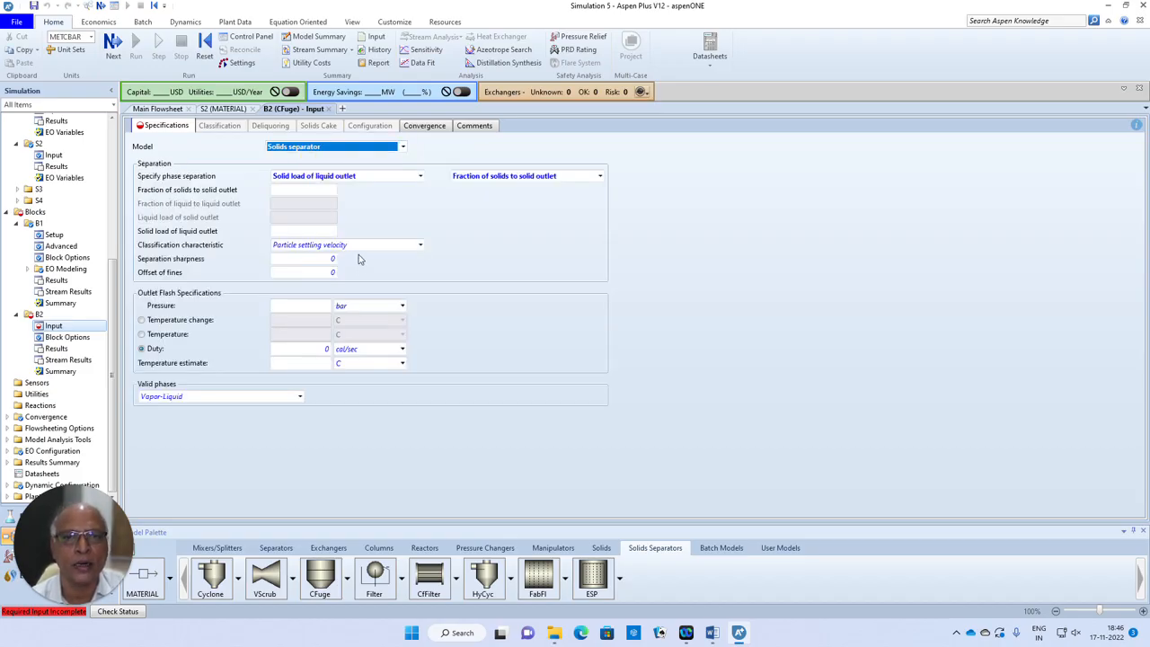
Specify B2's phase separation by fraction of liquid to liquid outlet, with 0.02 solids to solid outlet and 0.001 liquid to liquid outlet
left_click(420, 176)
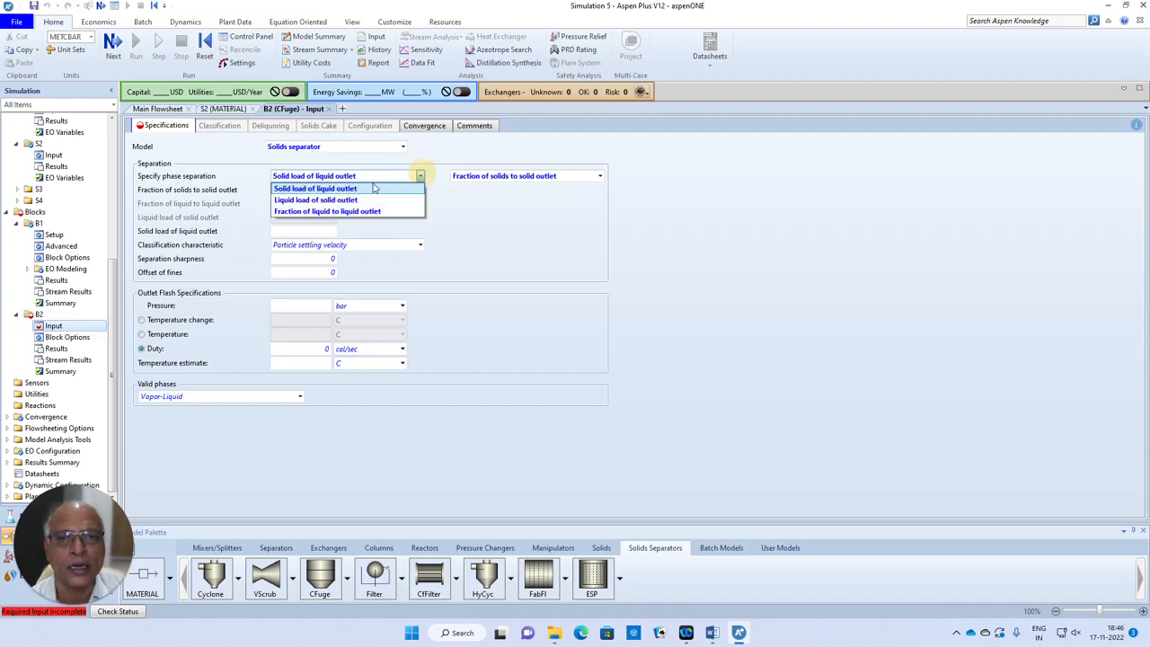
left_click(329, 211)
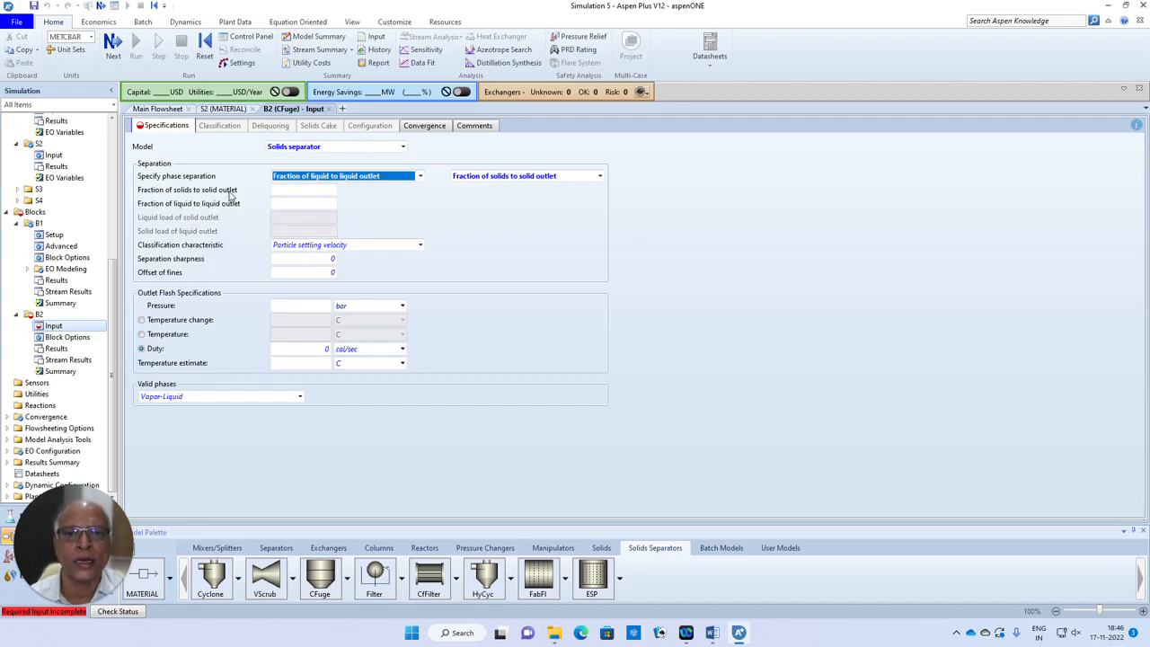
left_click(310, 190)
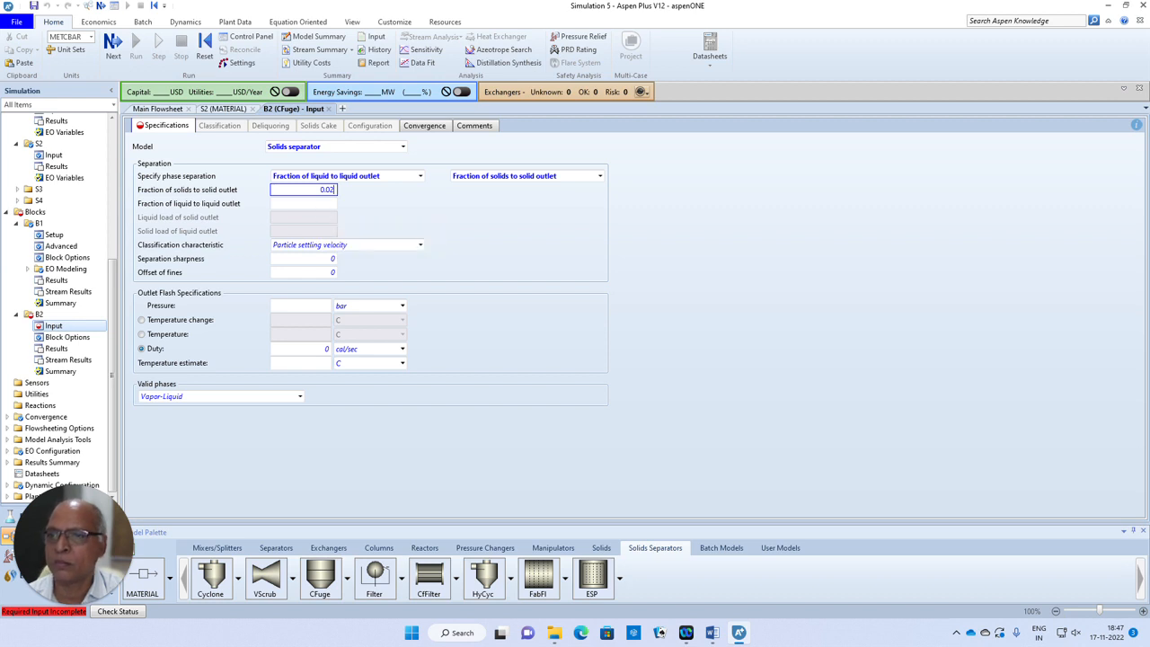
left_click(307, 207)
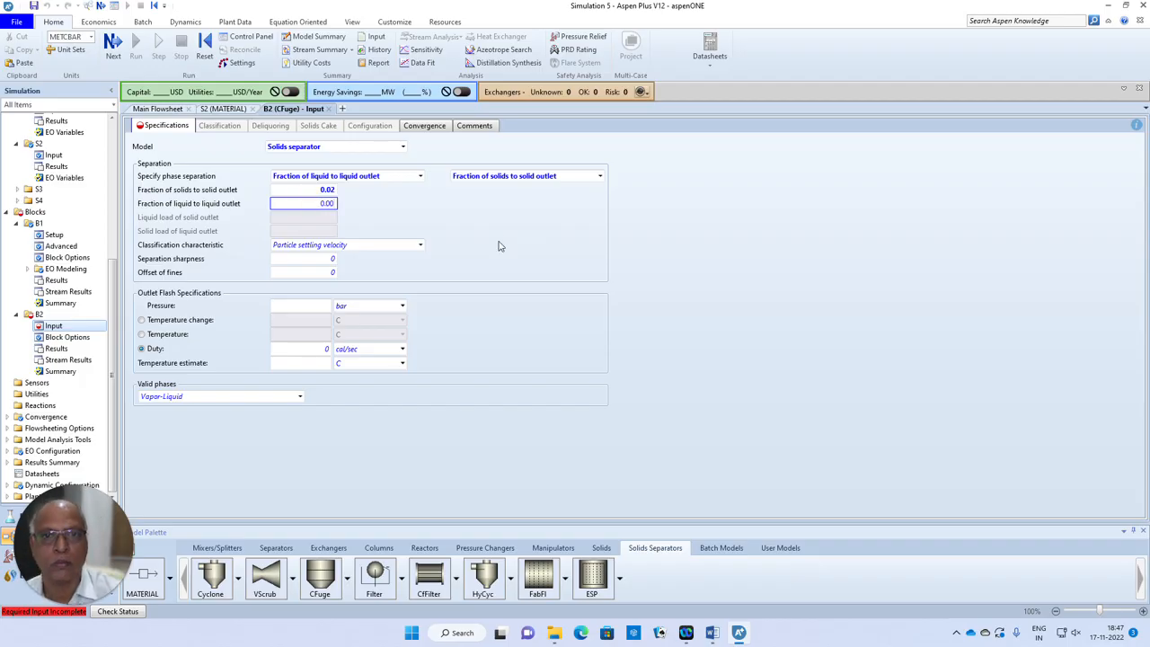
left_click(529, 231)
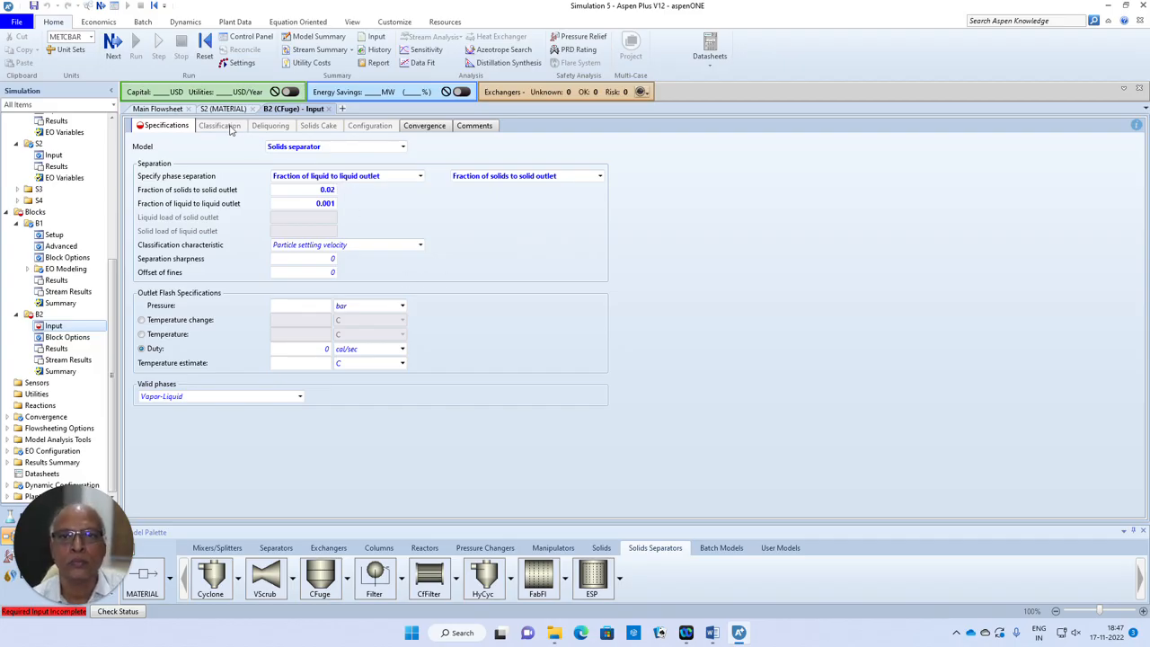
Set the centrifuge's outlet flash pressure to 1 bar and run the simulation
left_click(311, 126)
left_click(272, 126)
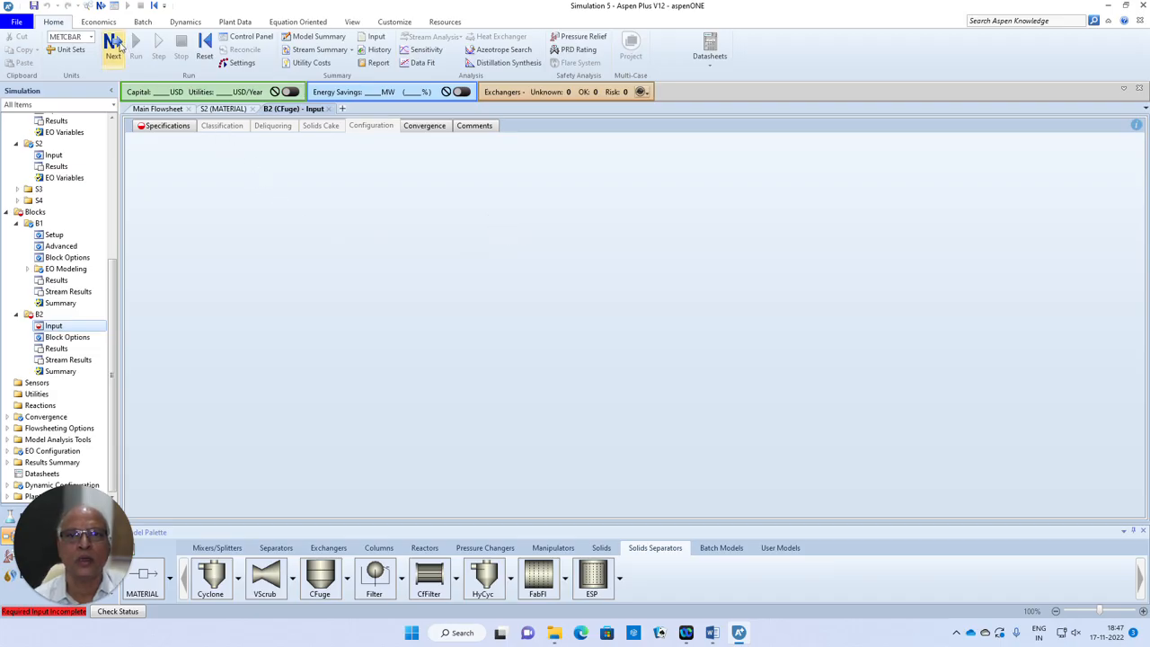
left_click(114, 45)
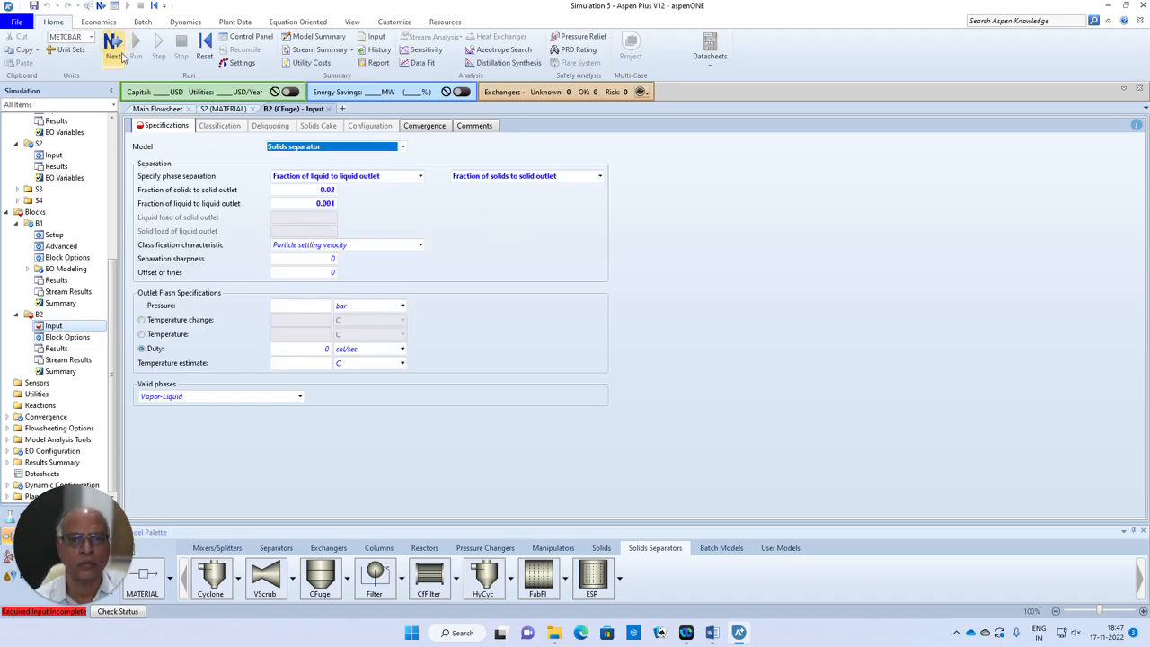
left_click(325, 305)
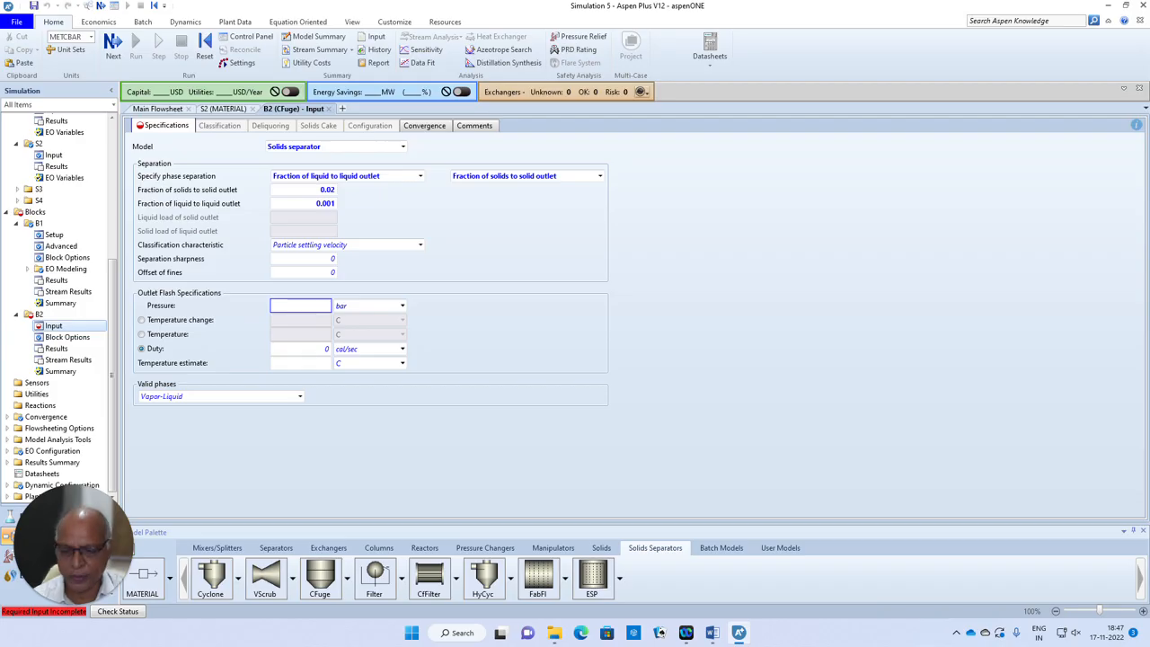
type("1")
key("Return")
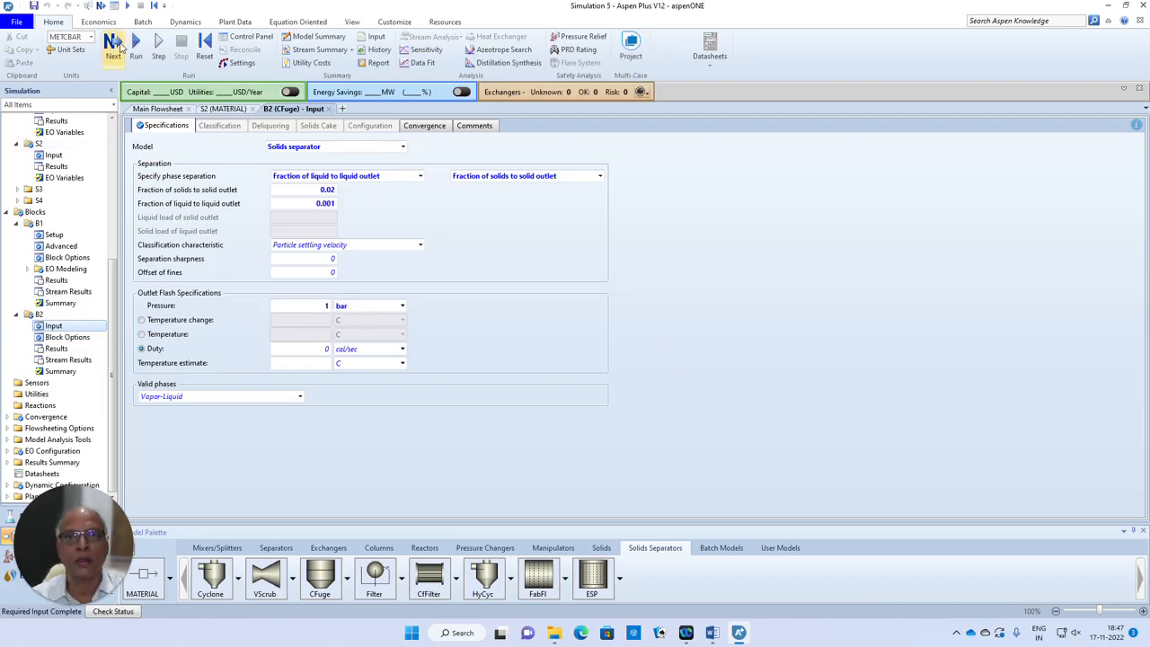
left_click(654, 340)
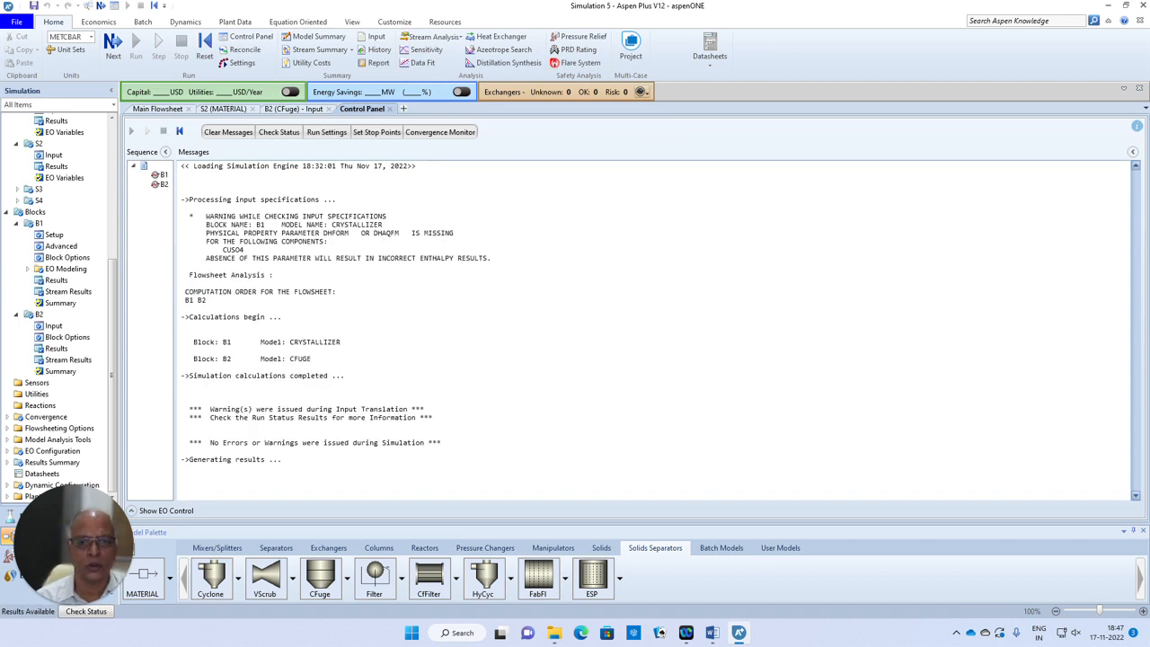
Open the stream summary and examine the total component mass flows of streams S1 to S4
left_click(322, 52)
scroll(500, 290, "down", 3)
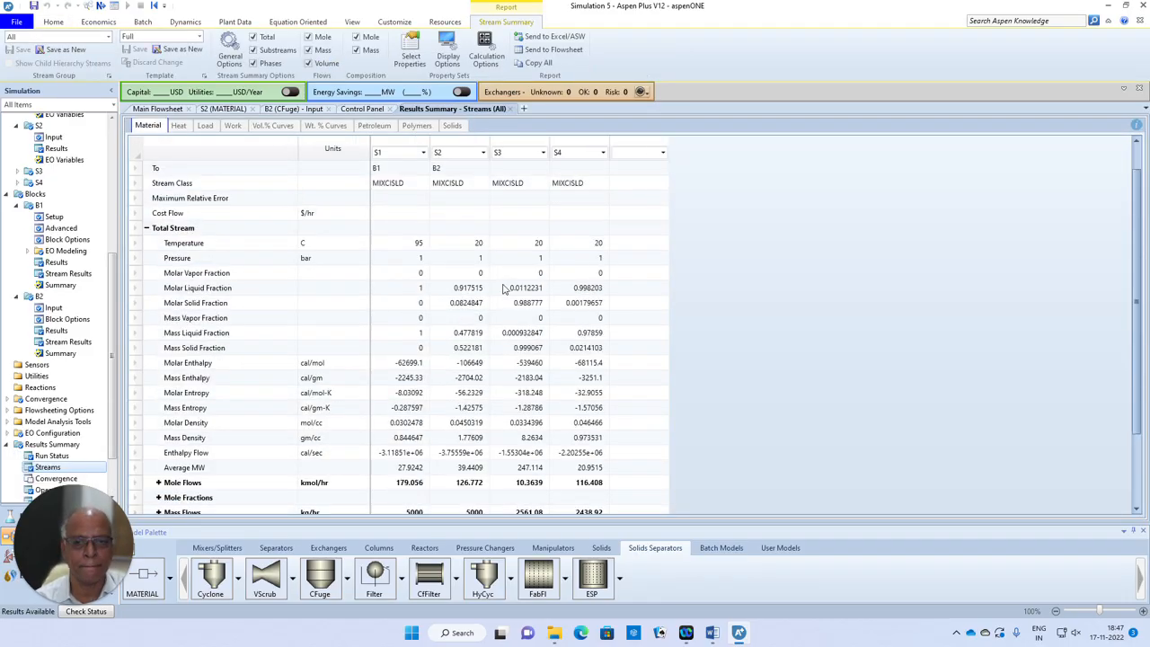
scroll(501, 291, "down", 1)
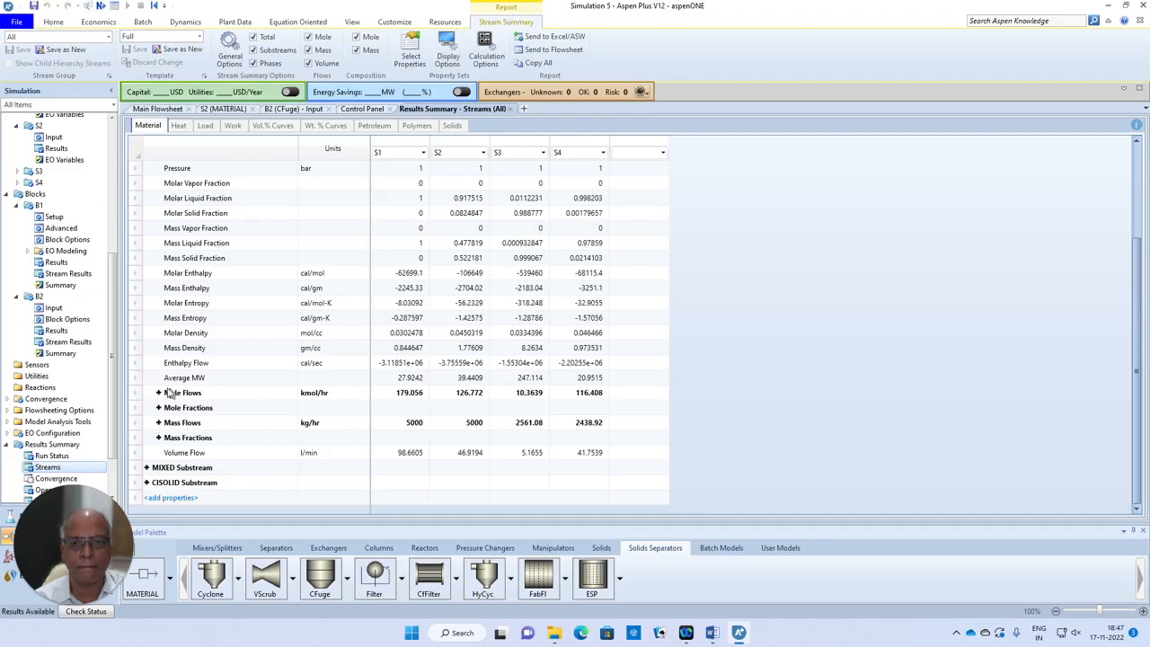
left_click(159, 423)
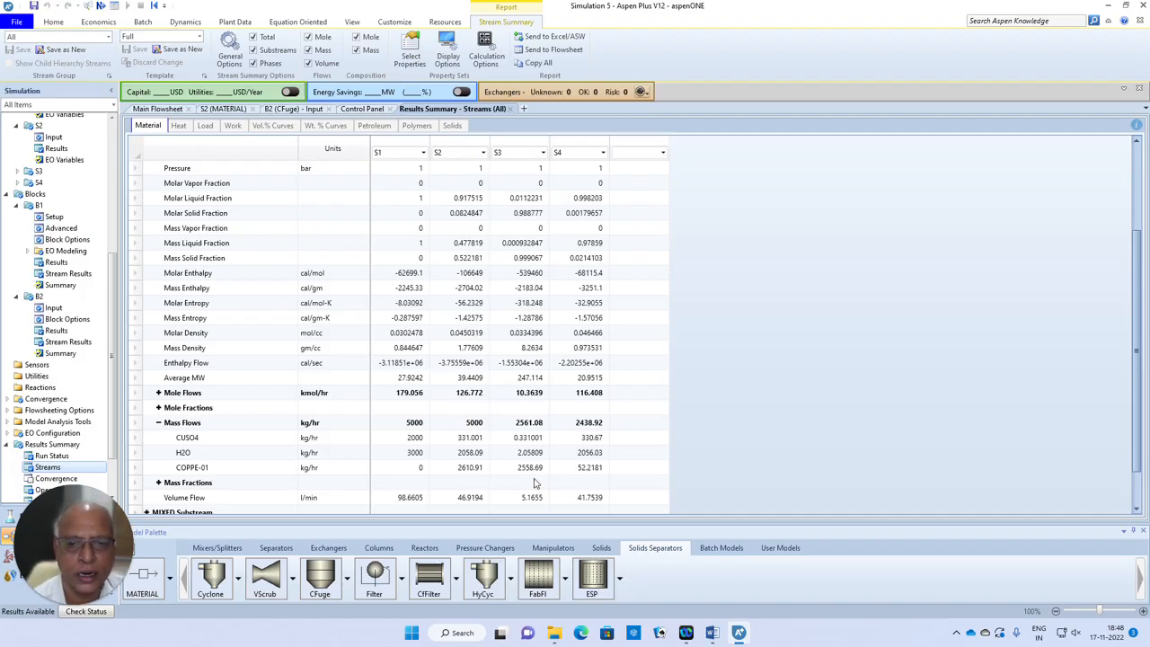
scroll(302, 463, "down", 1)
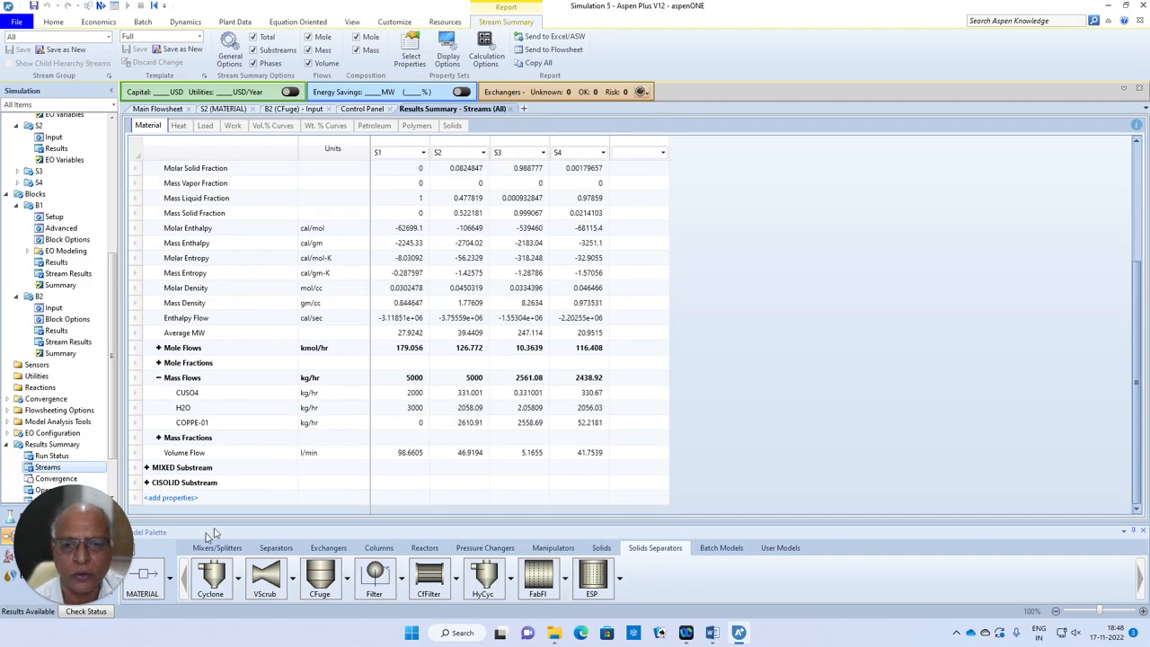
Examine the component mass flows of the CISOLID substream in the stream results
left_click(147, 482)
scroll(449, 422, "down", 4)
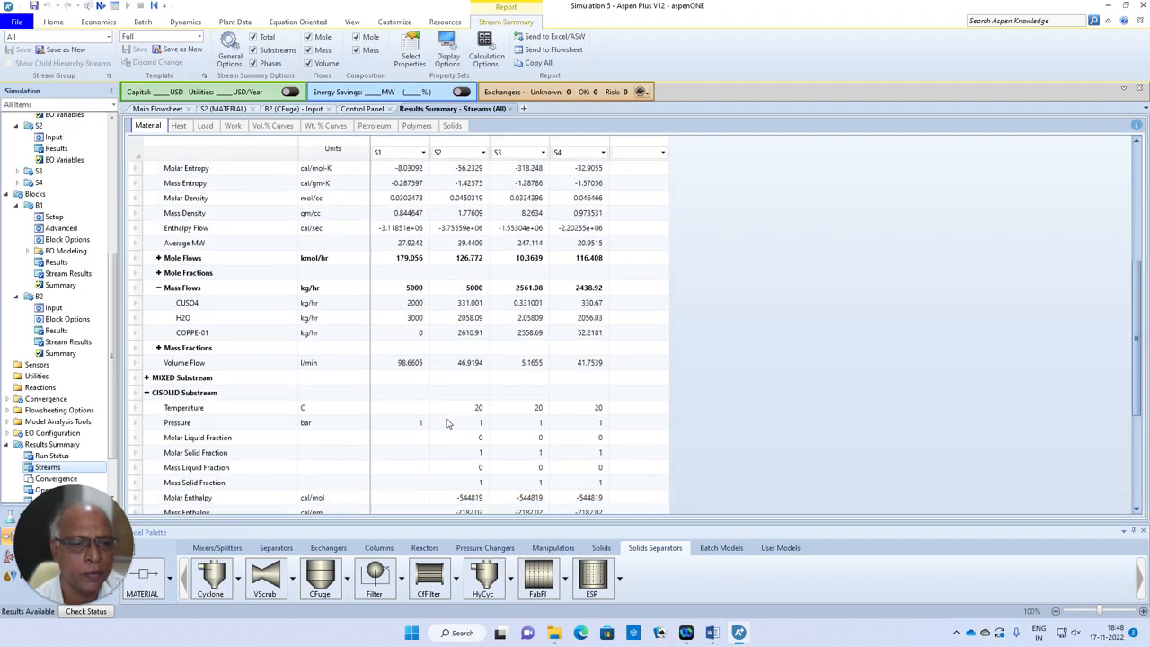
scroll(446, 422, "down", 3)
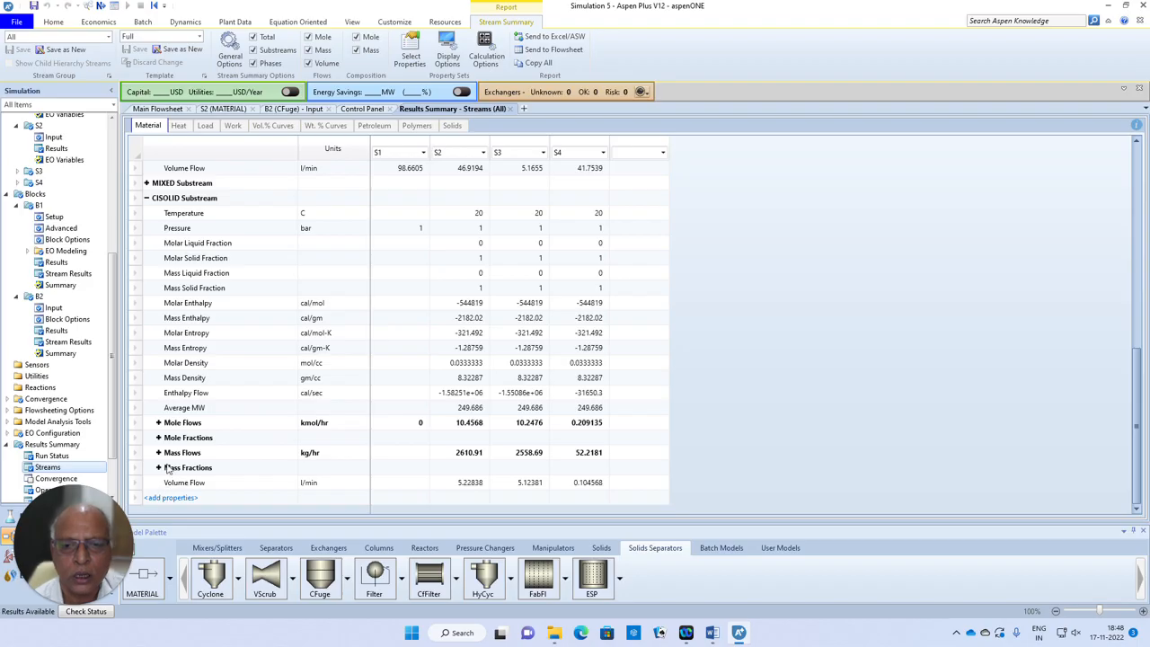
left_click(158, 453)
scroll(359, 457, "down", 1)
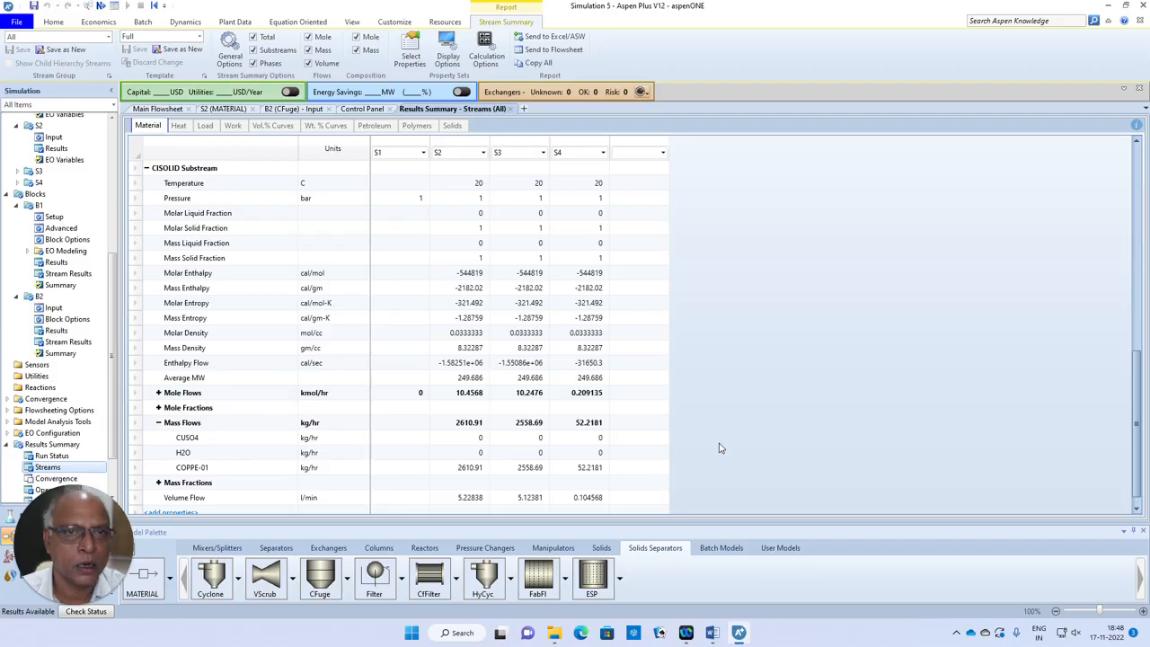
Create a new sensitivity analysis under Model Analysis Tools, accepting the default ID
left_click(158, 109)
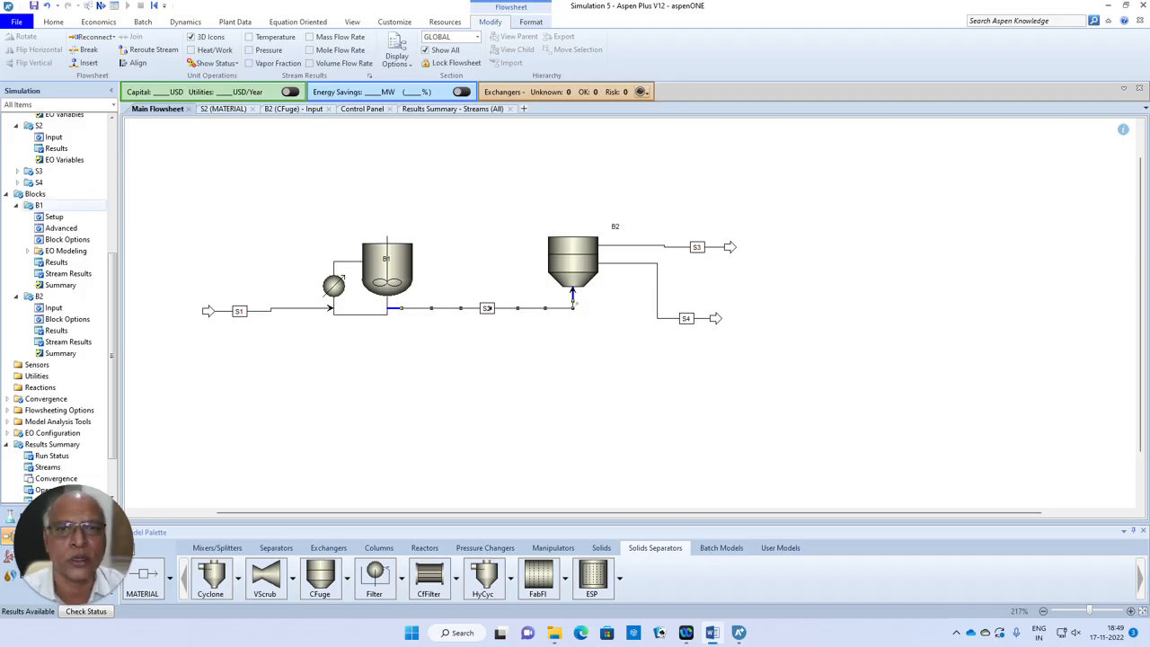
scroll(114, 392, "down", 2)
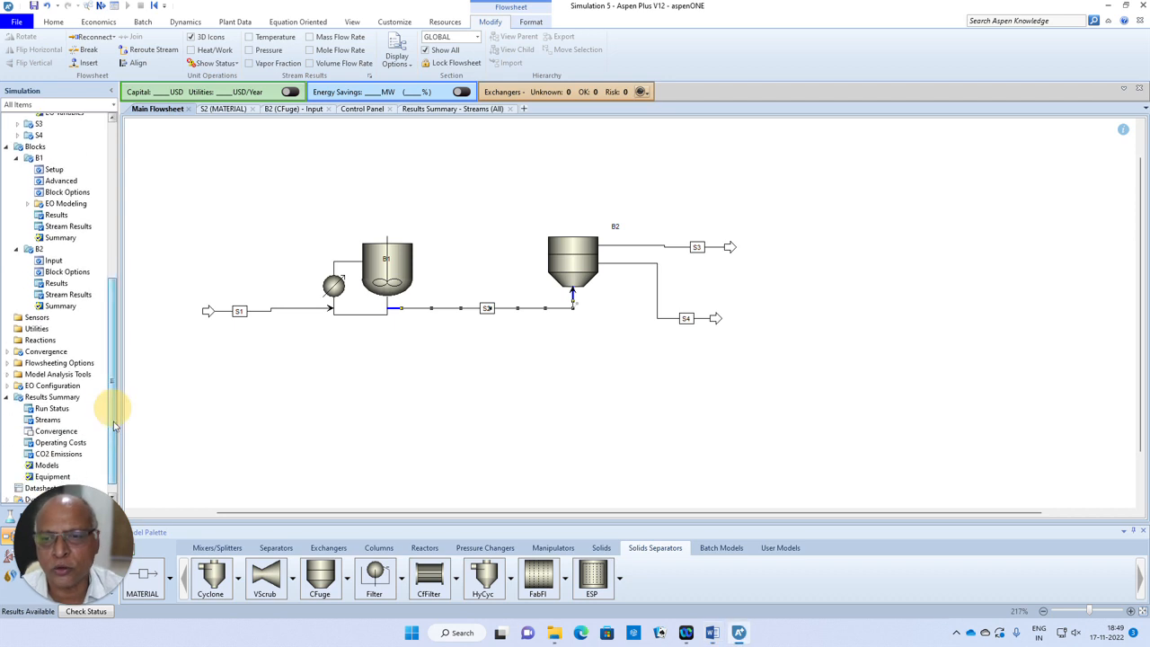
left_click(7, 360)
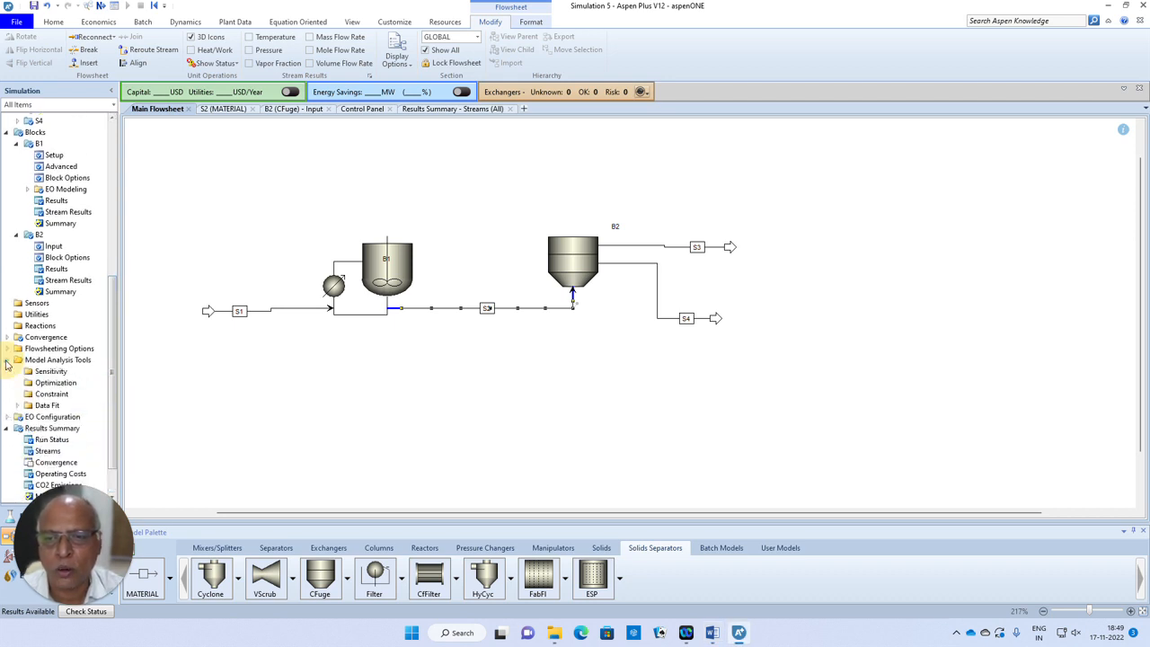
left_click(50, 371)
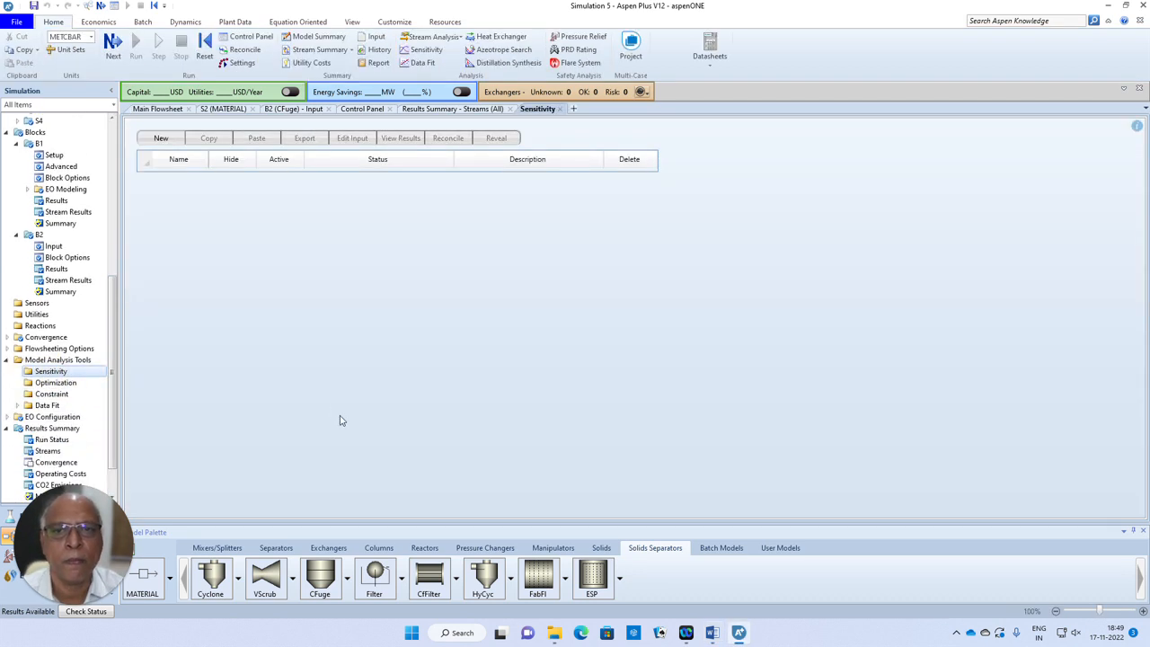
left_click(164, 138)
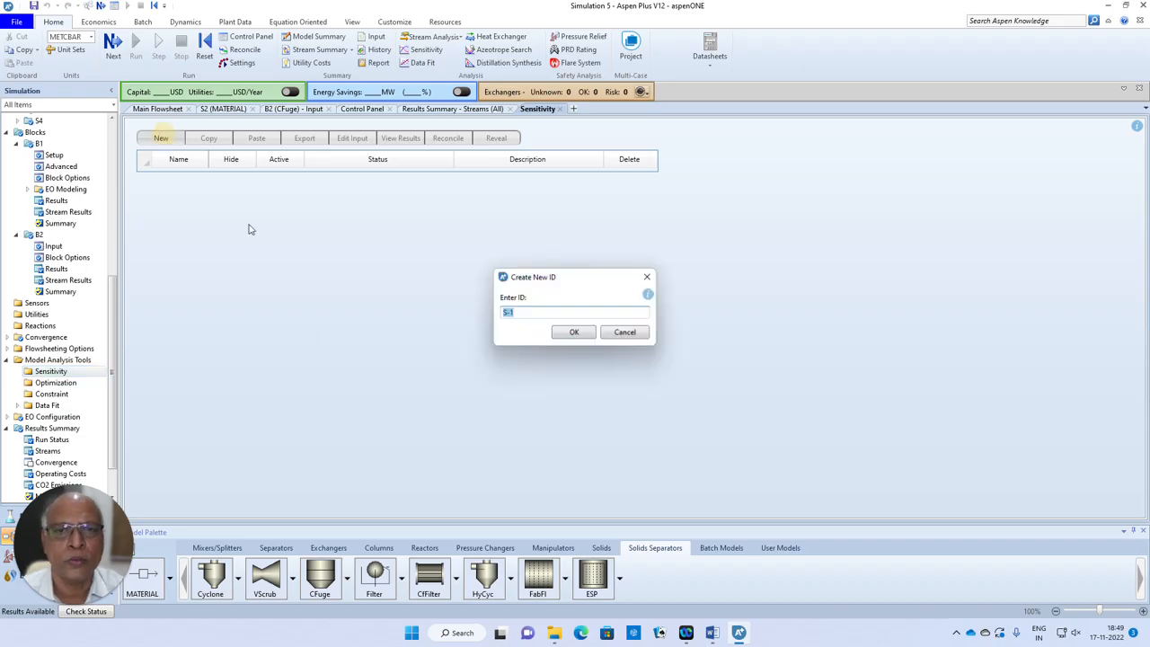
left_click(566, 332)
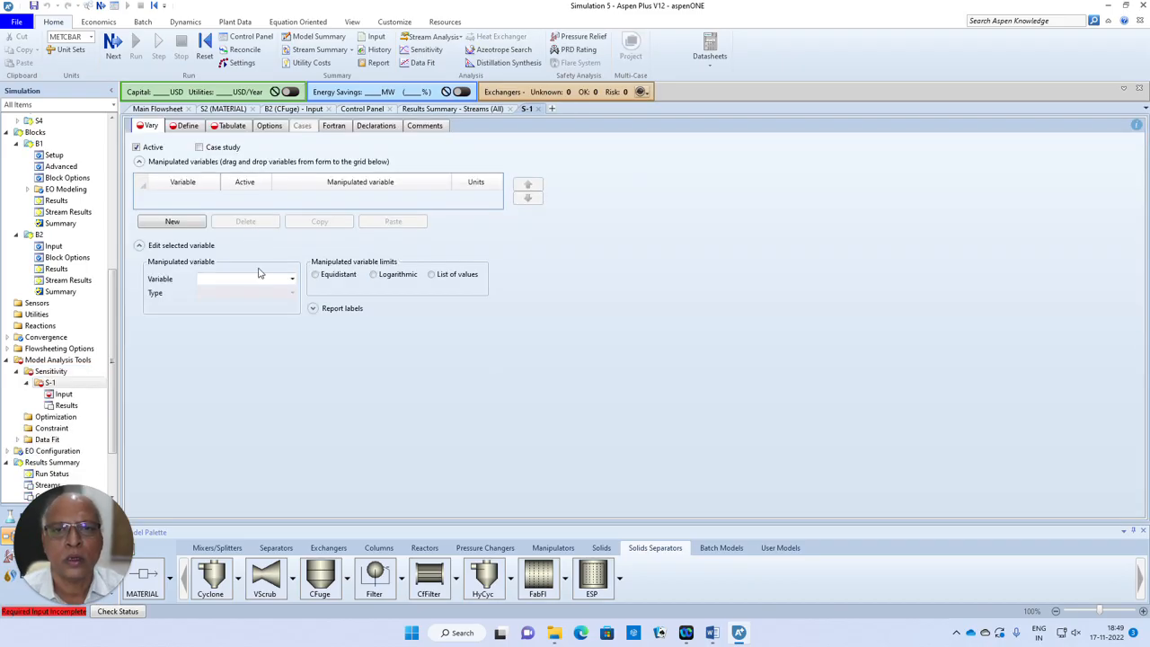
Add a manipulated variable of type Block-Var for block B1, using its TEMP variable
left_click(292, 280)
left_click(236, 292)
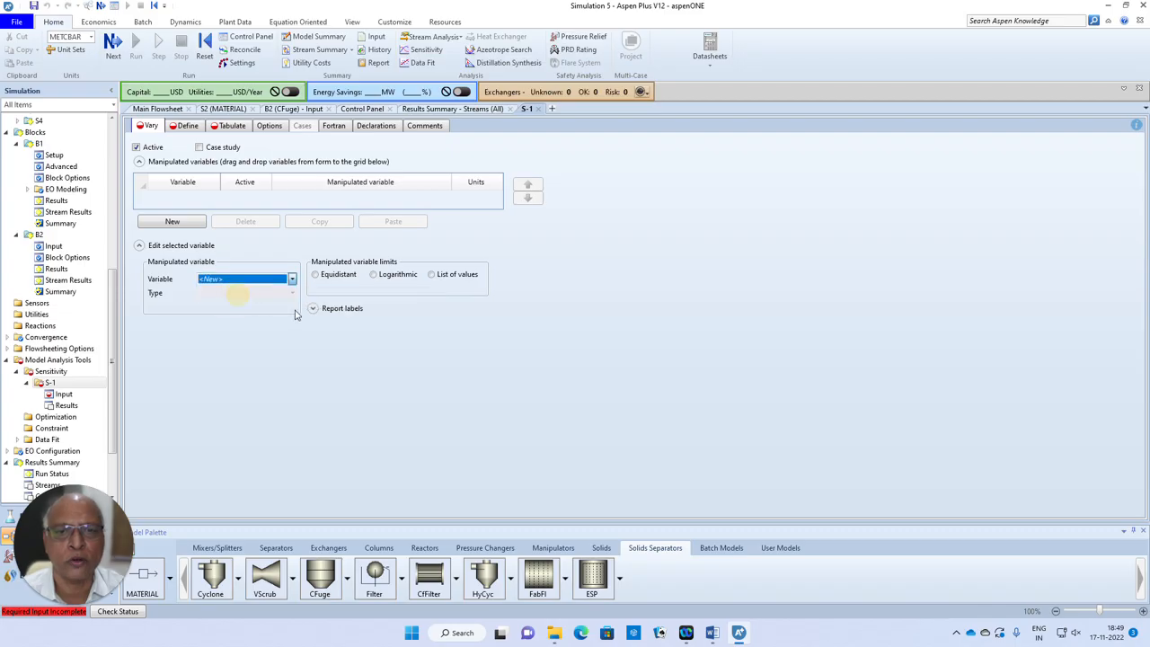
left_click(292, 292)
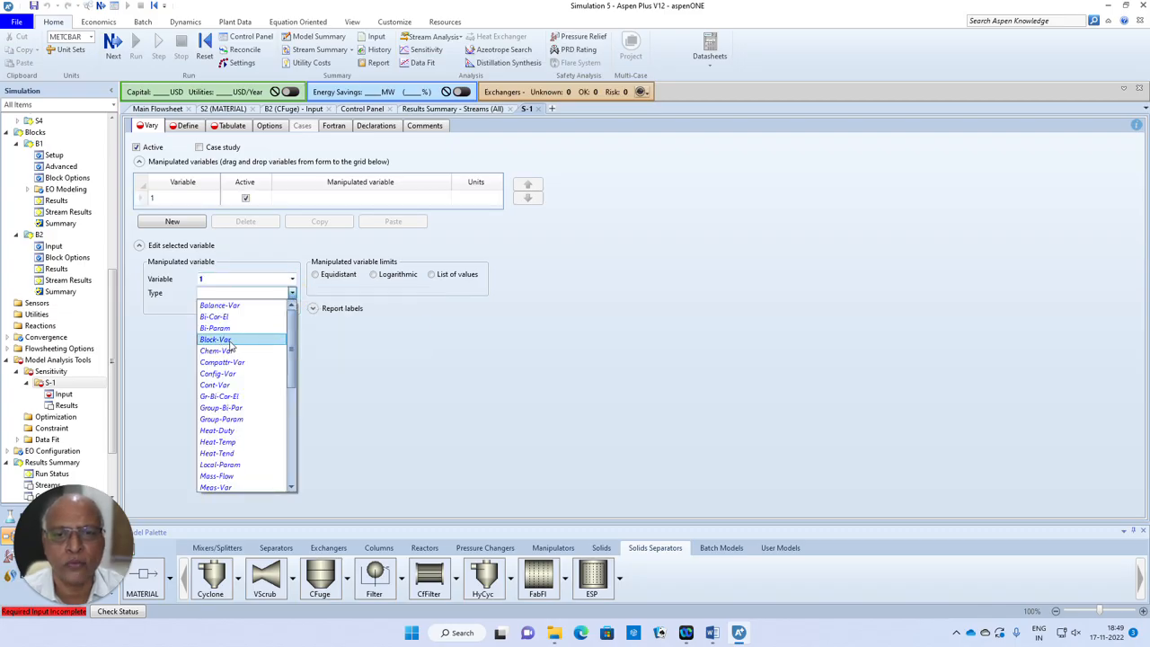
left_click(231, 342)
left_click(292, 307)
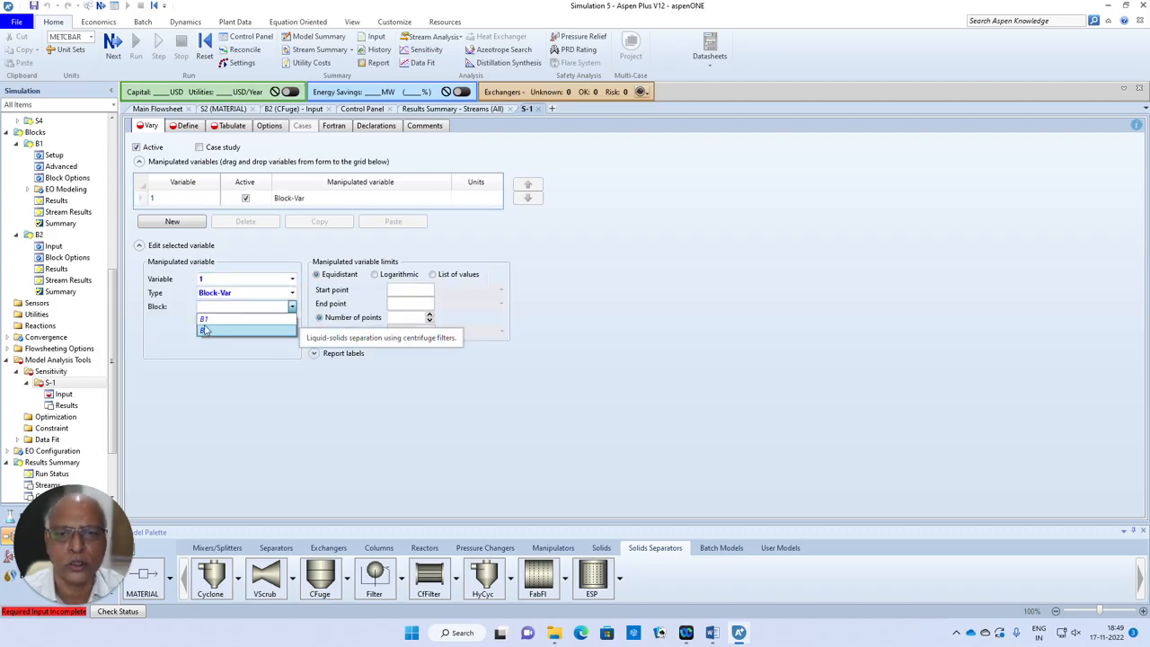
left_click(260, 319)
left_click(275, 322)
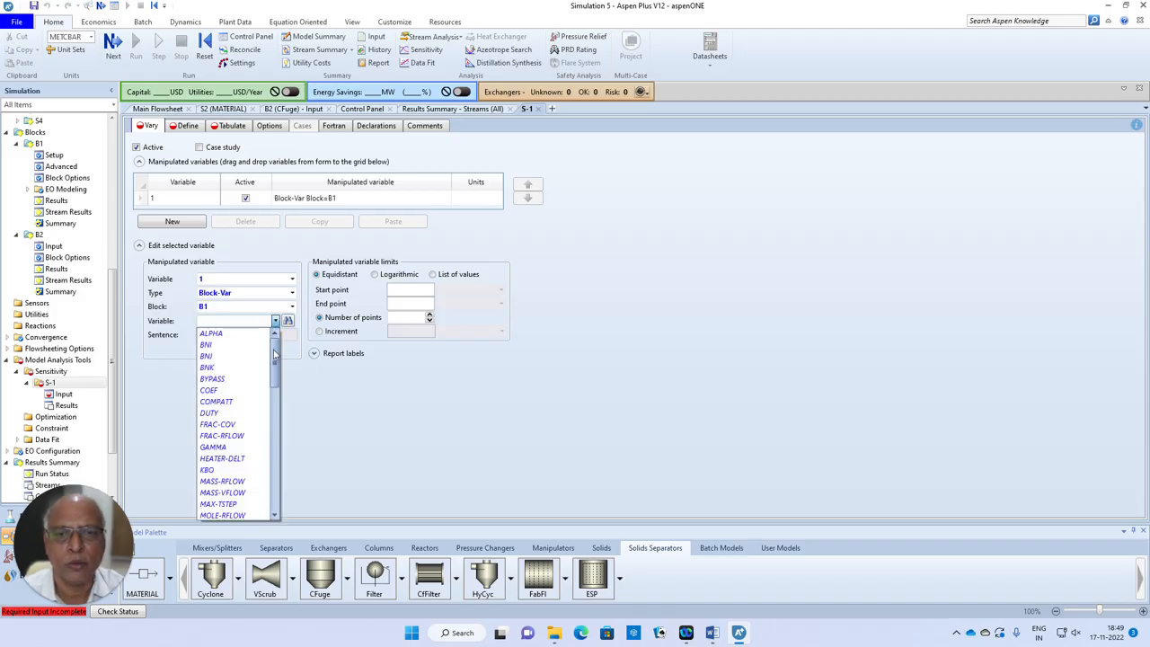
left_click_drag(276, 342, 273, 465)
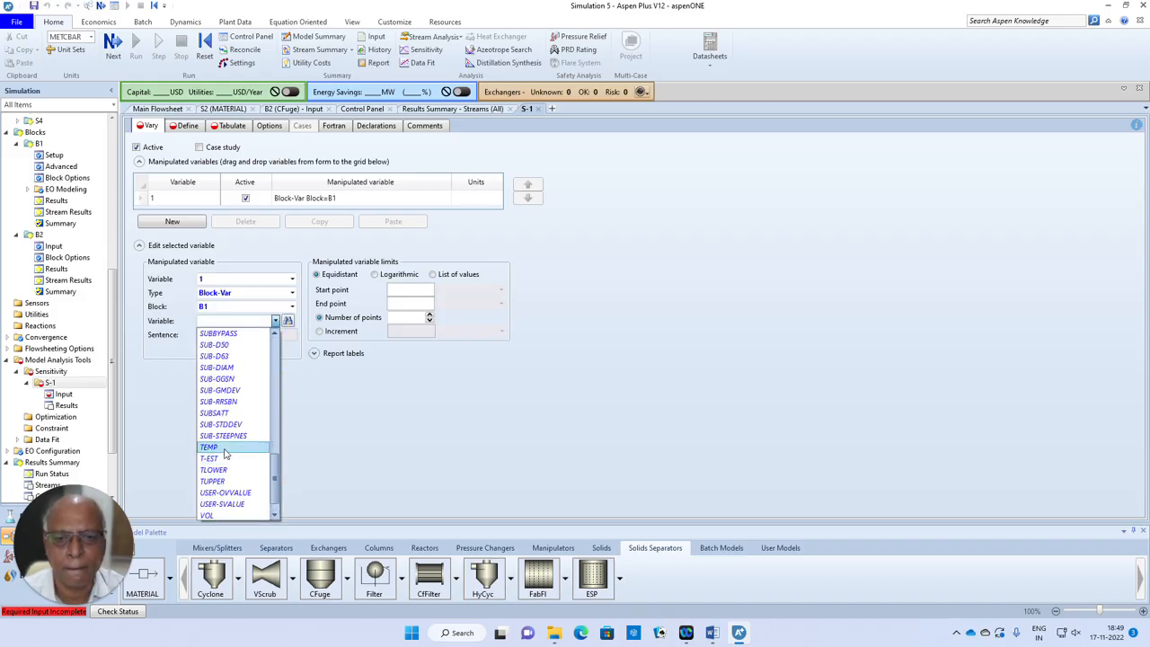
left_click(210, 447)
Set equidistant limits for the B1 temperature from 0 to 100 C with an increment of 5 C
left_click(419, 290)
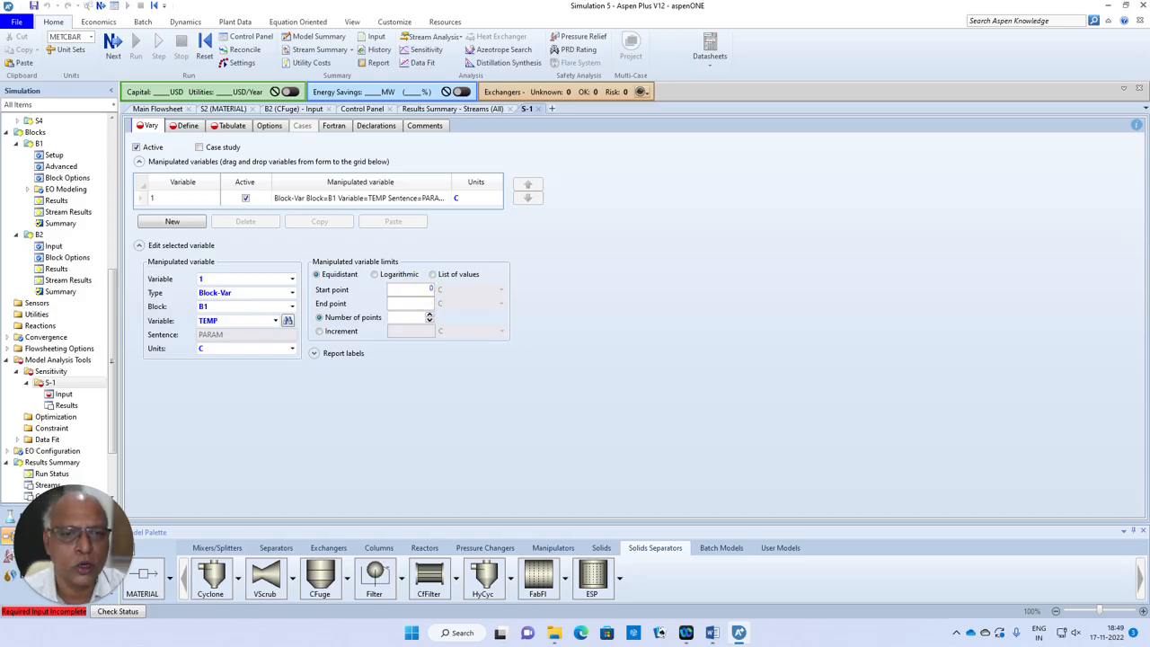
left_click(419, 303)
type("100")
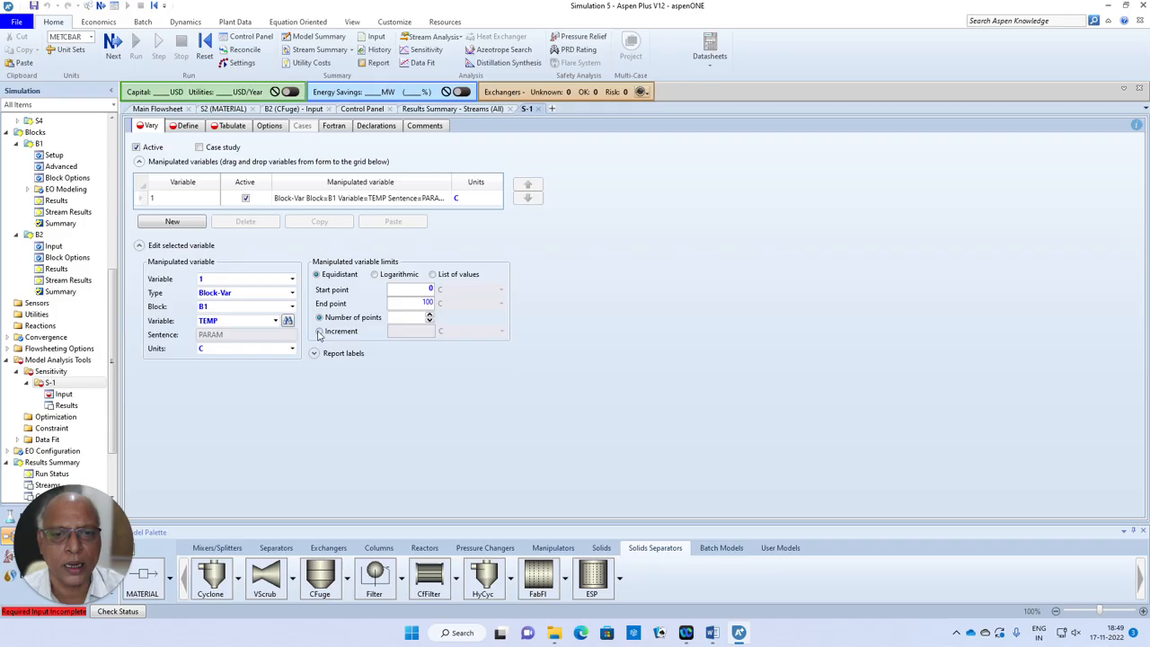
left_click(325, 332)
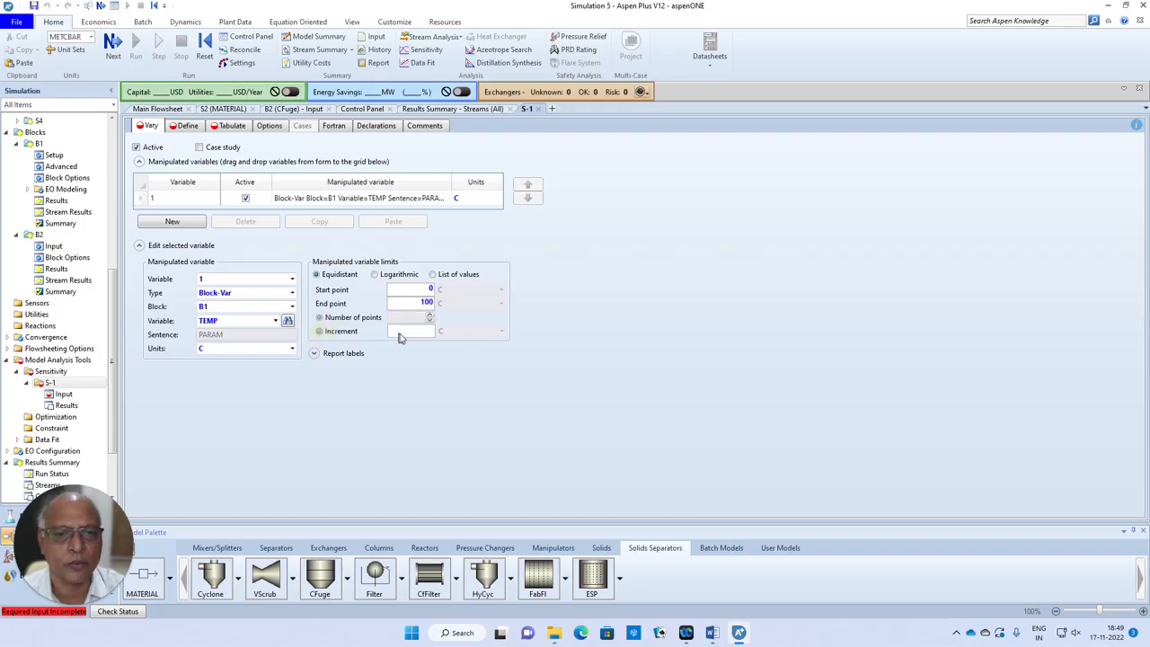
left_click(421, 396)
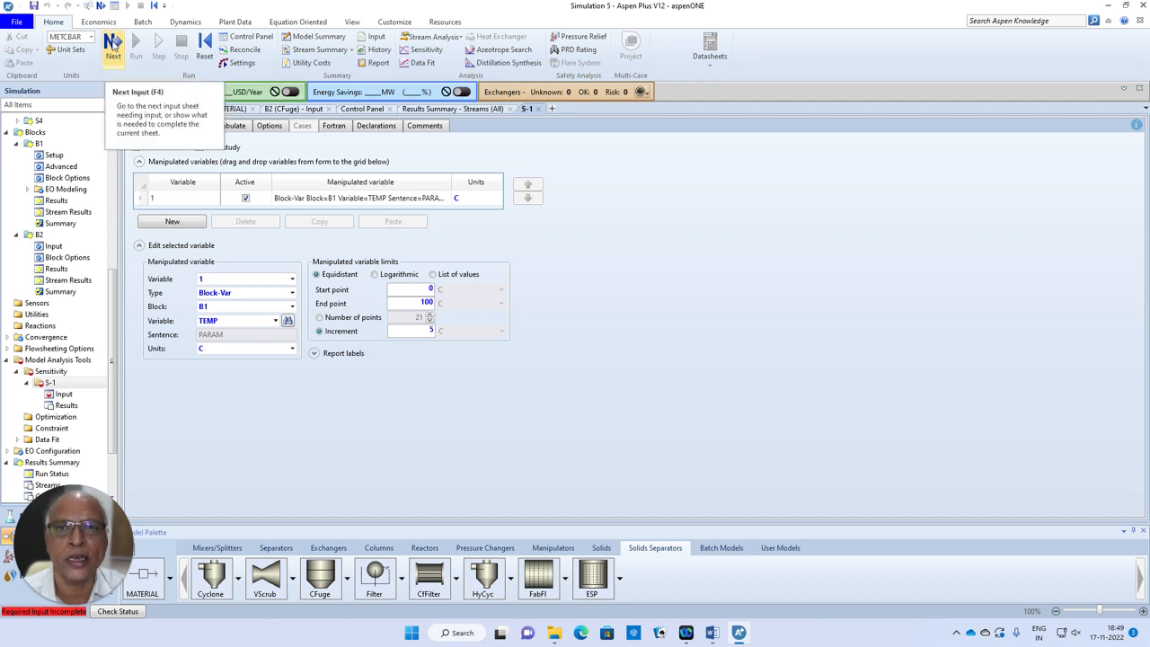
Create a sampled variable named CRY for the sensitivity analysis and assign it to the Streams category
left_click(113, 41)
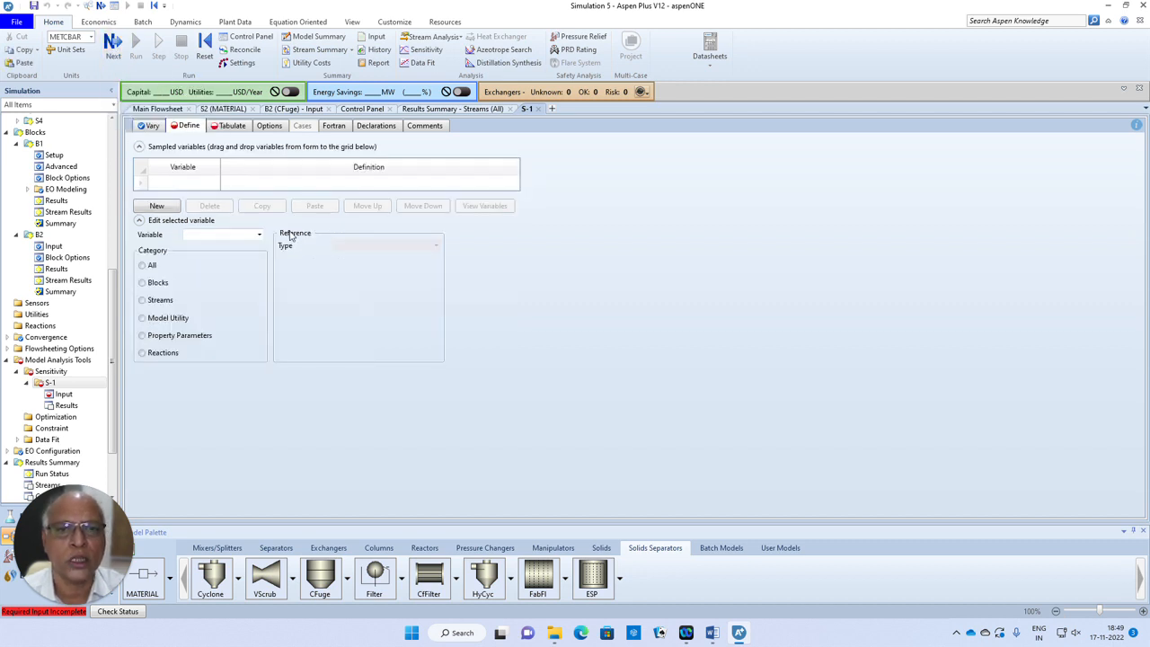
left_click(190, 187)
type("V")
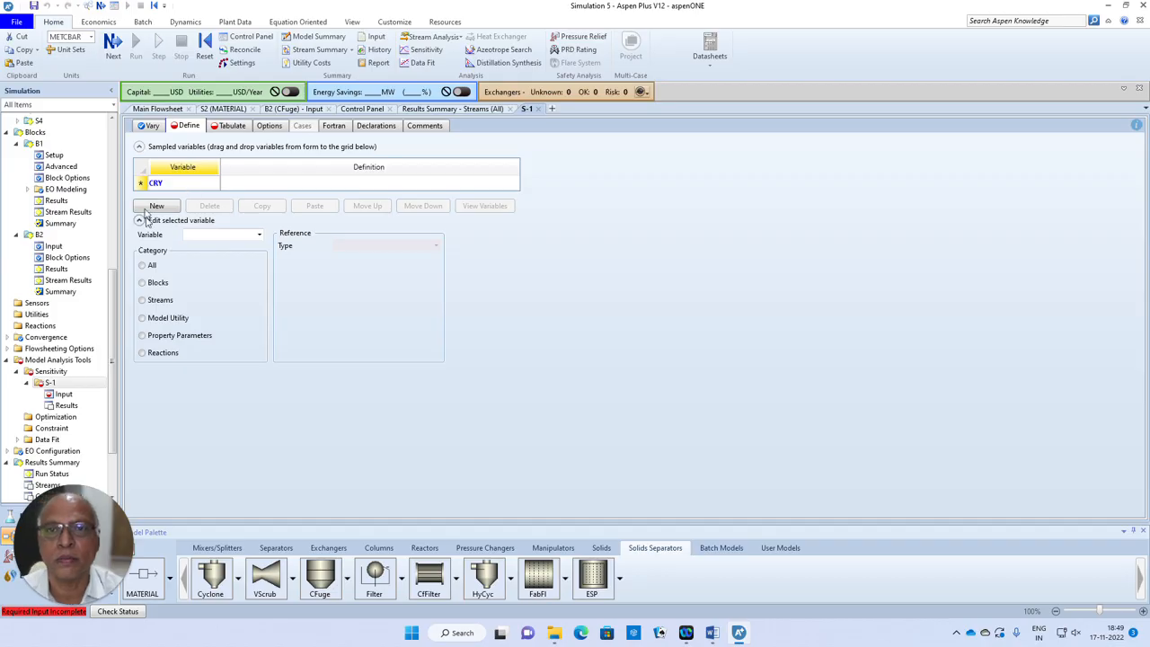
left_click(141, 183)
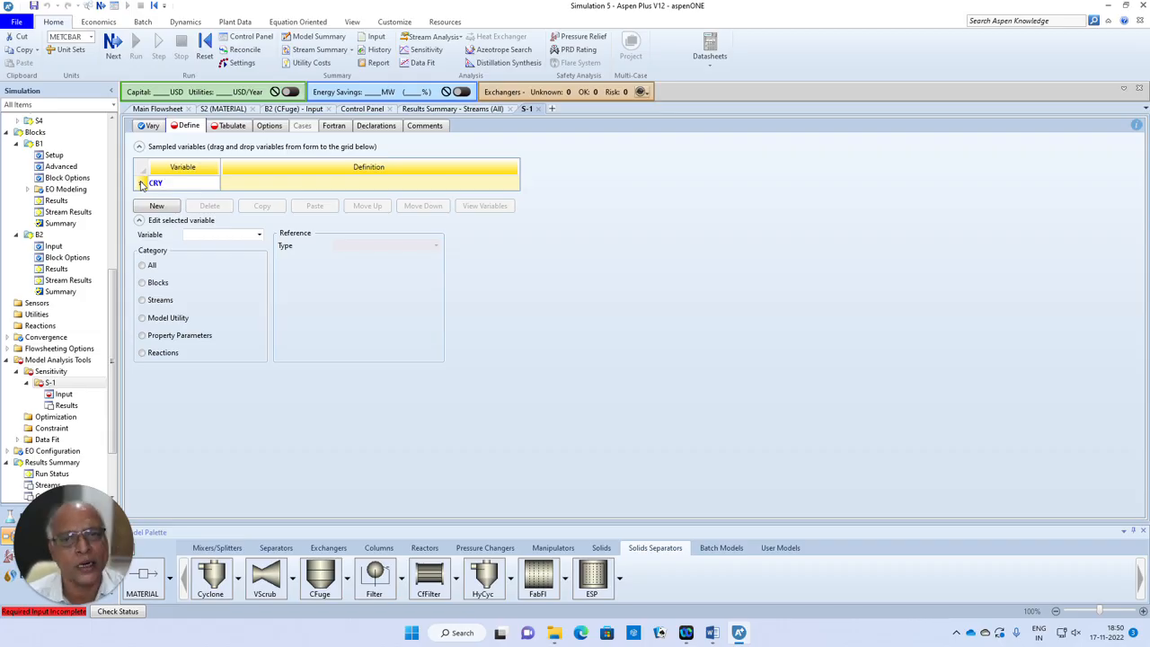
left_click(142, 183)
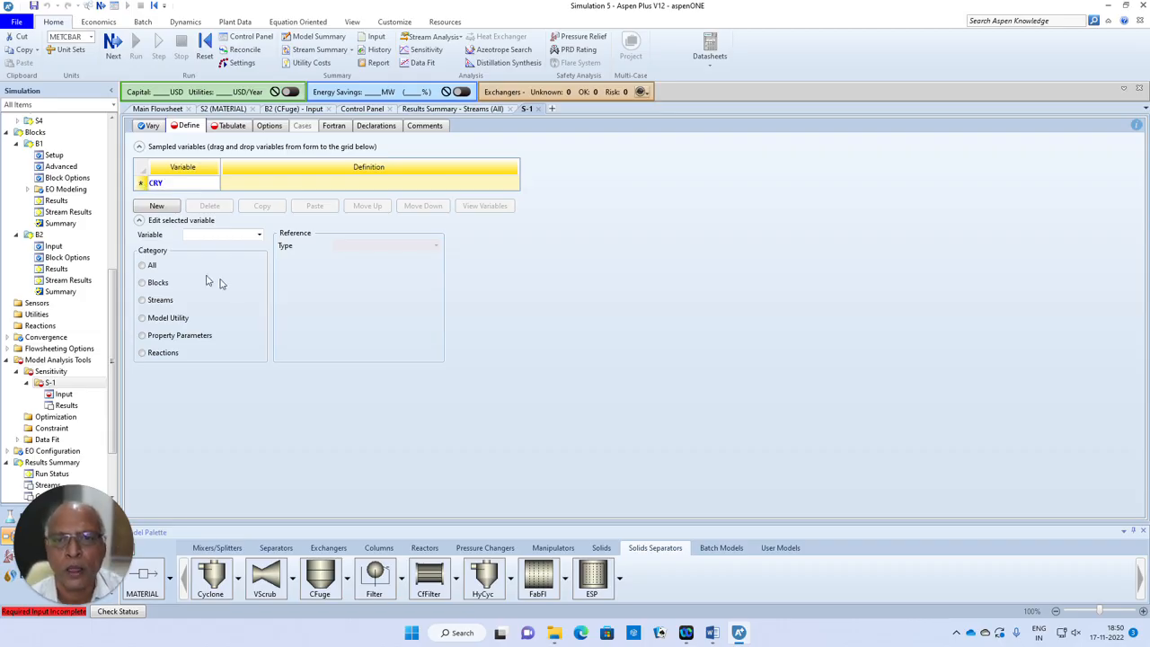
left_click(160, 316)
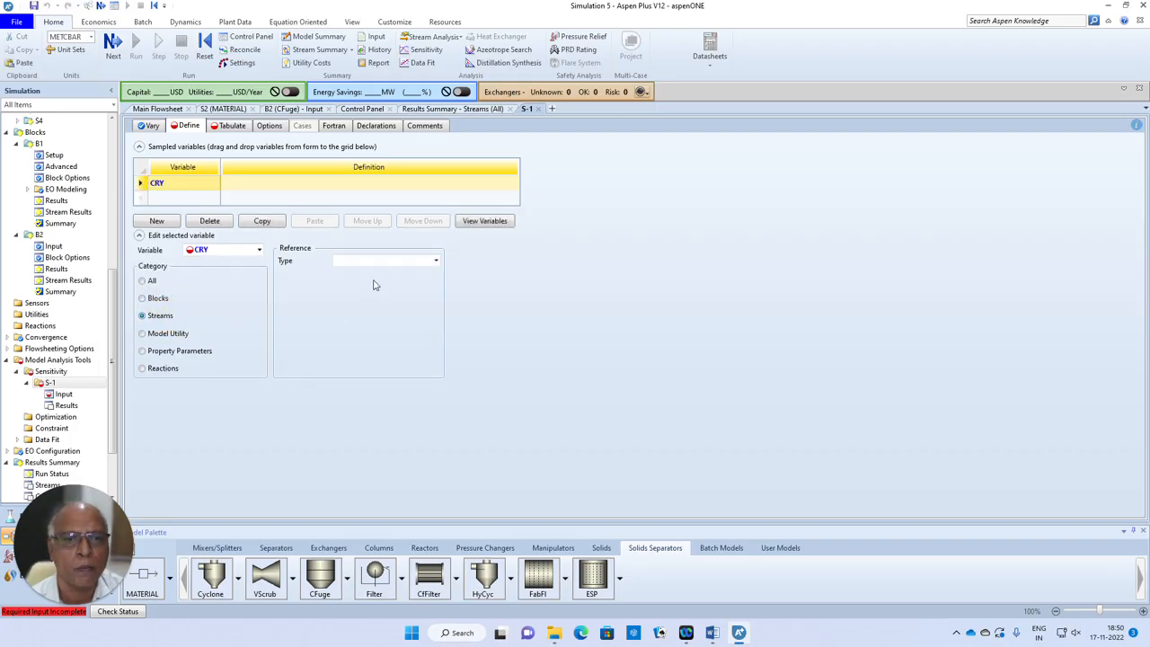
Define CRY as the Mass-Flow of component COPPE-01 in the CISOLID substream of stream S2
left_click(436, 260)
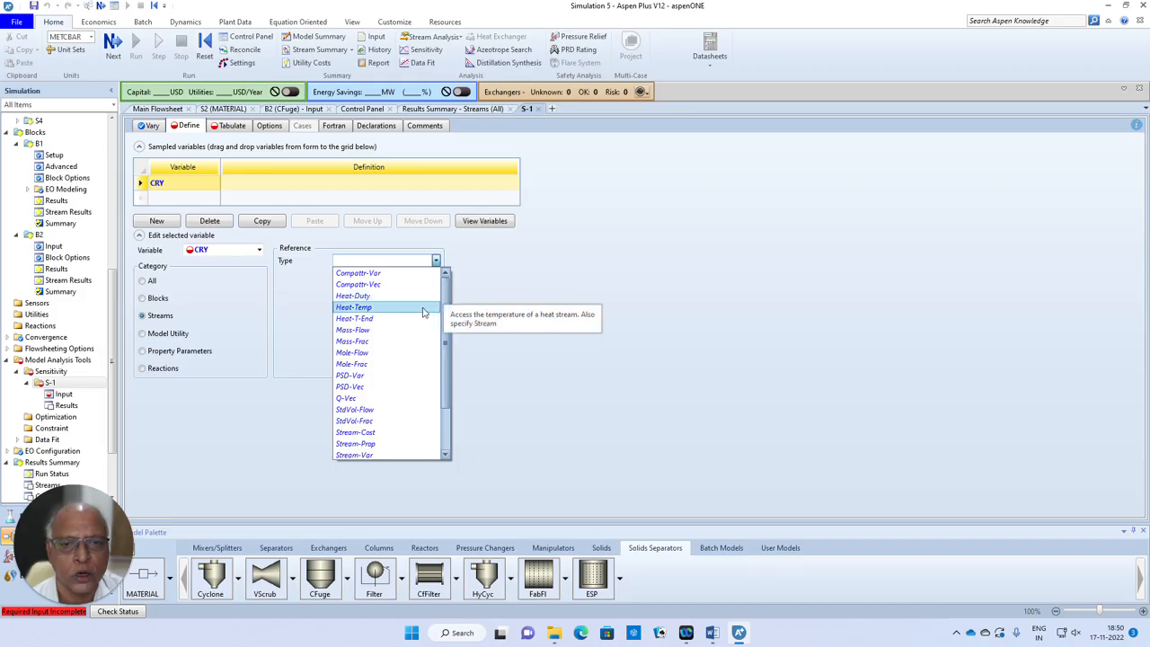
left_click(378, 331)
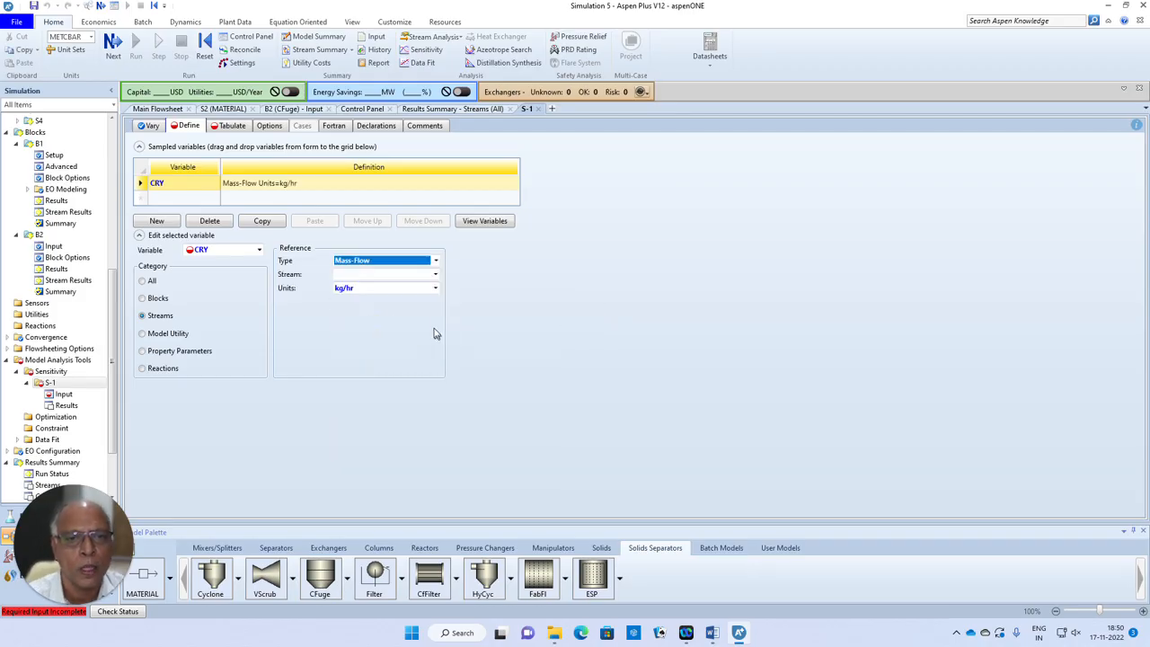
left_click(435, 275)
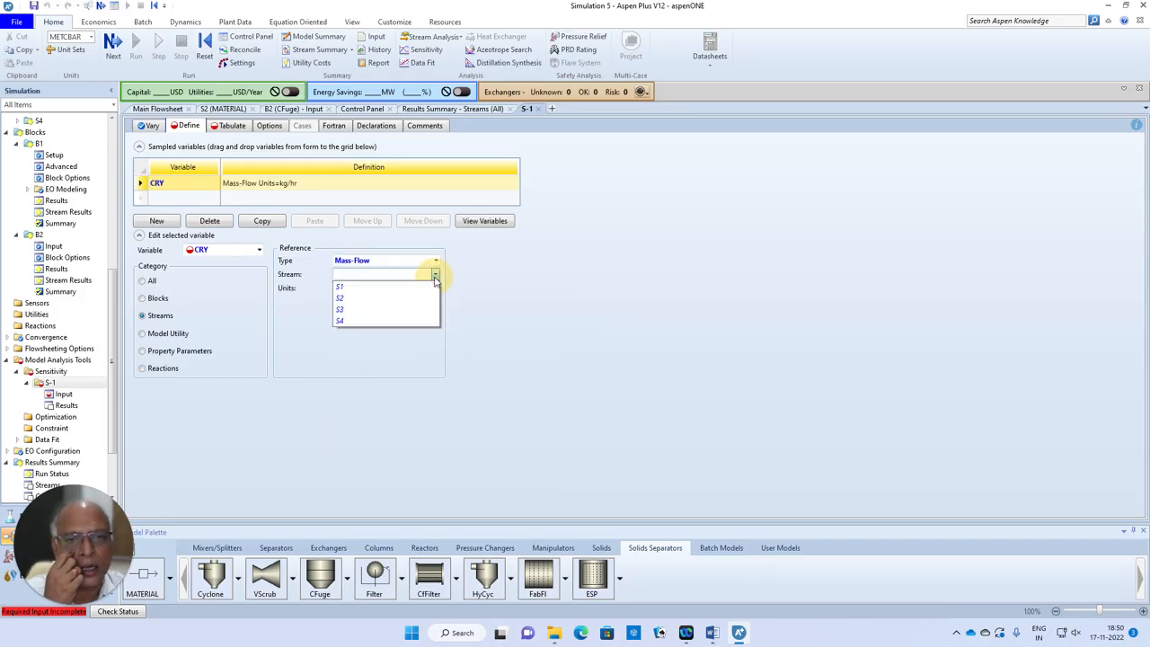
left_click(351, 297)
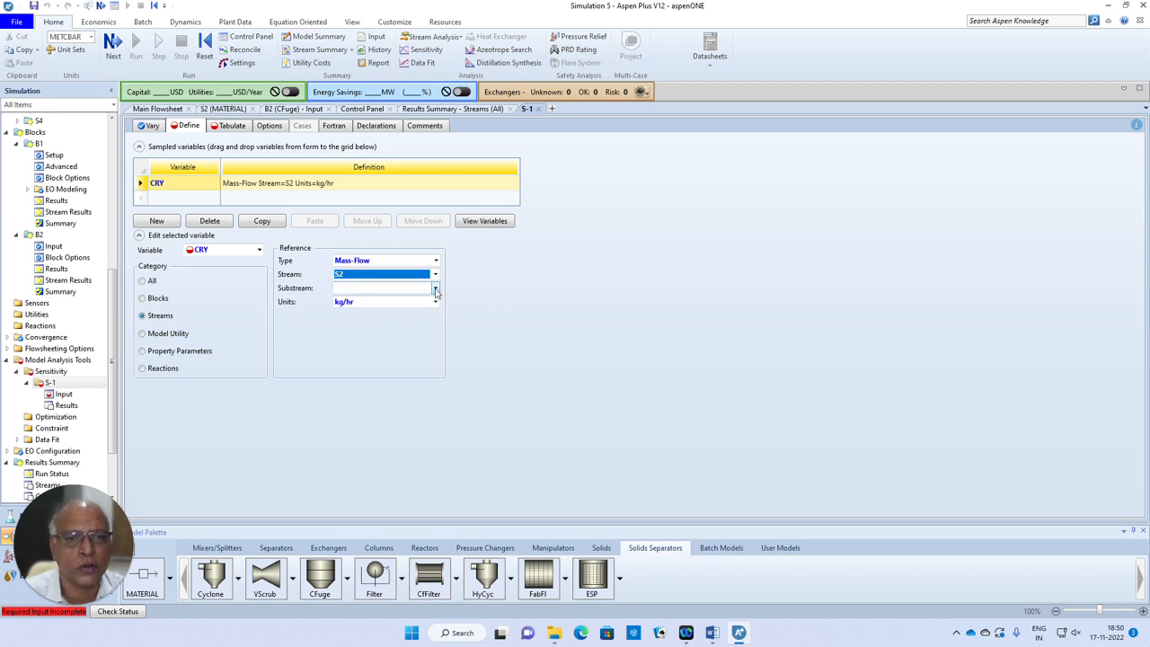
left_click(435, 289)
left_click(366, 301)
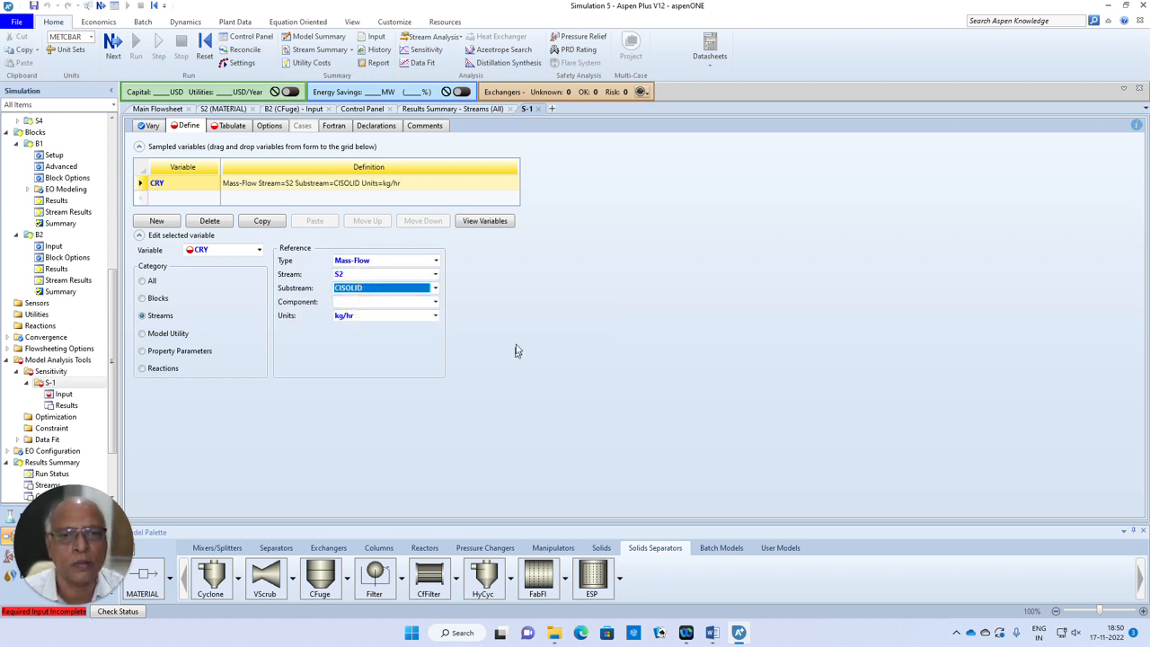
left_click(435, 301)
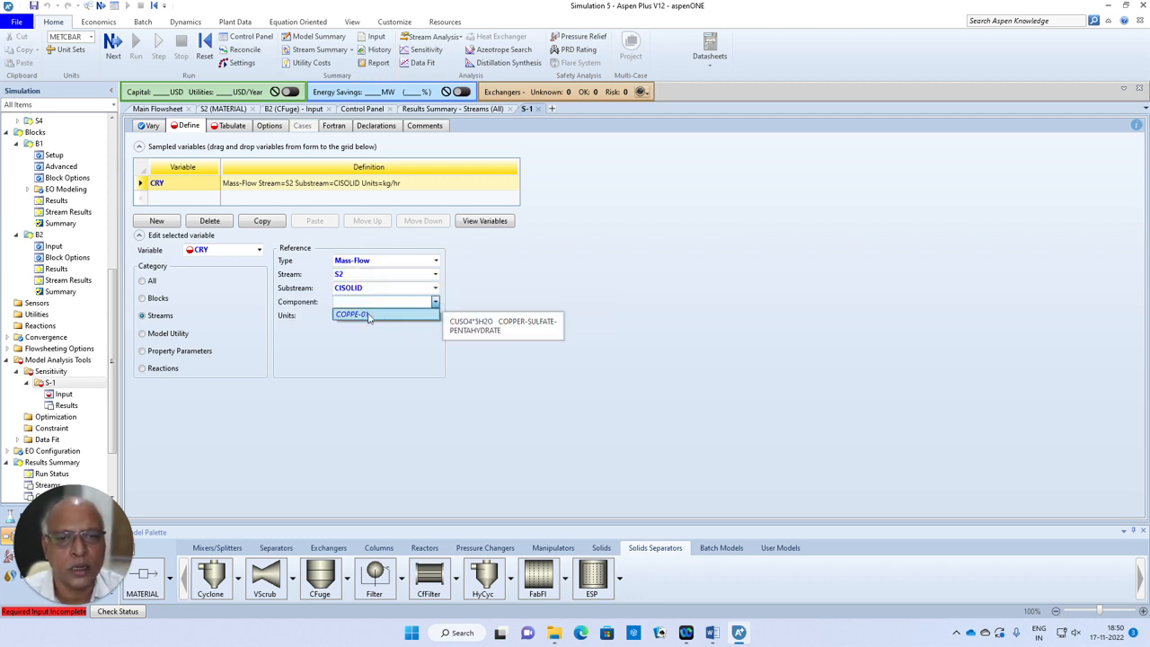
left_click(367, 314)
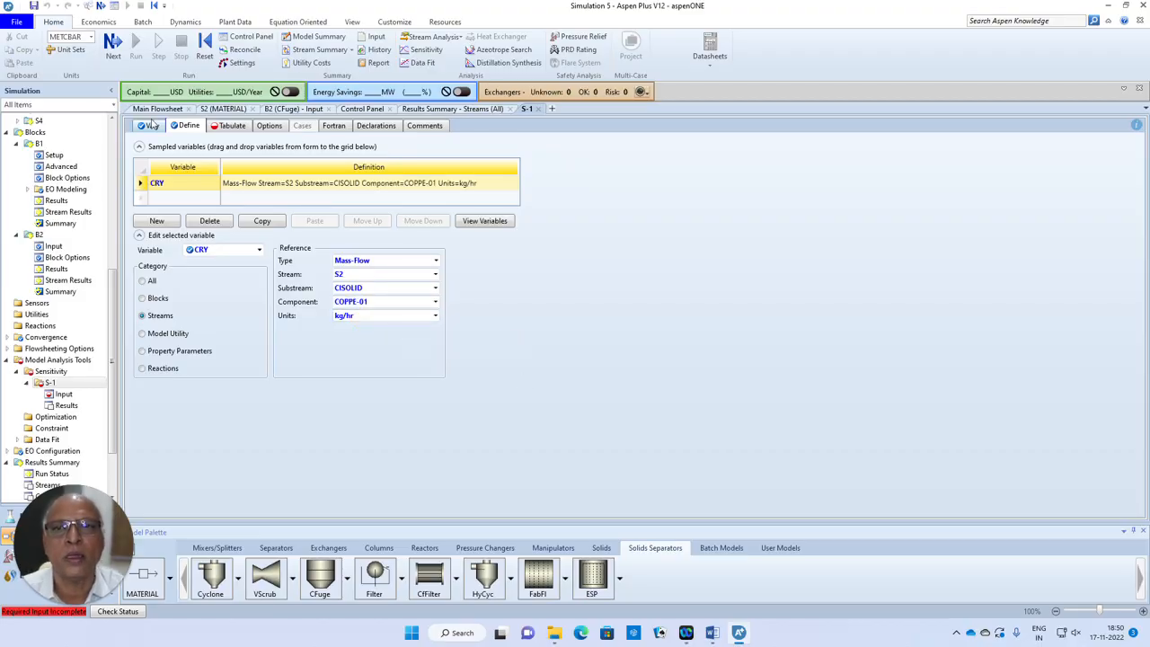
Fill the tabulation with the defined variable CRY and run the simulation with the sensitivity analysis
left_click(229, 125)
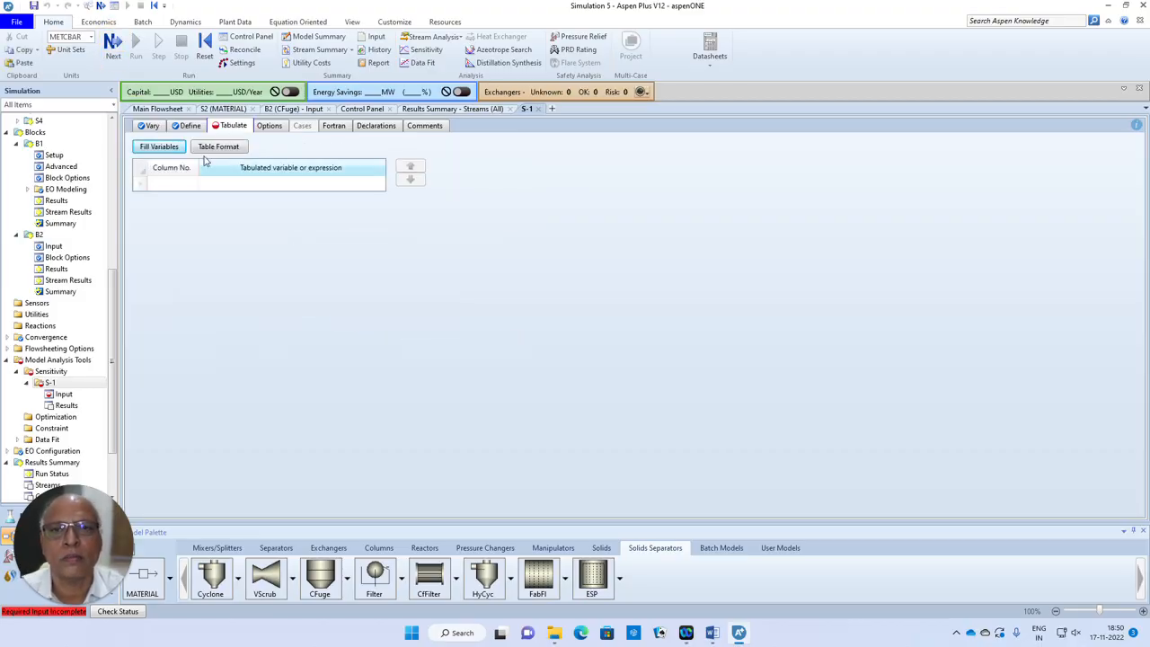
left_click(159, 146)
left_click(114, 41)
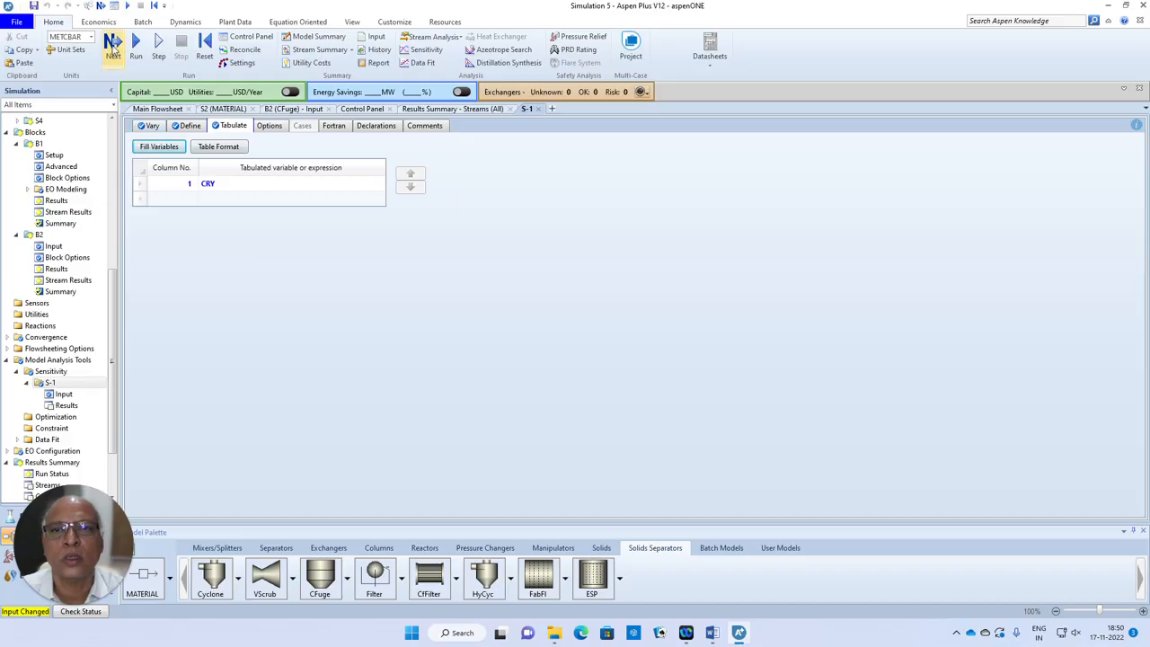
left_click(644, 345)
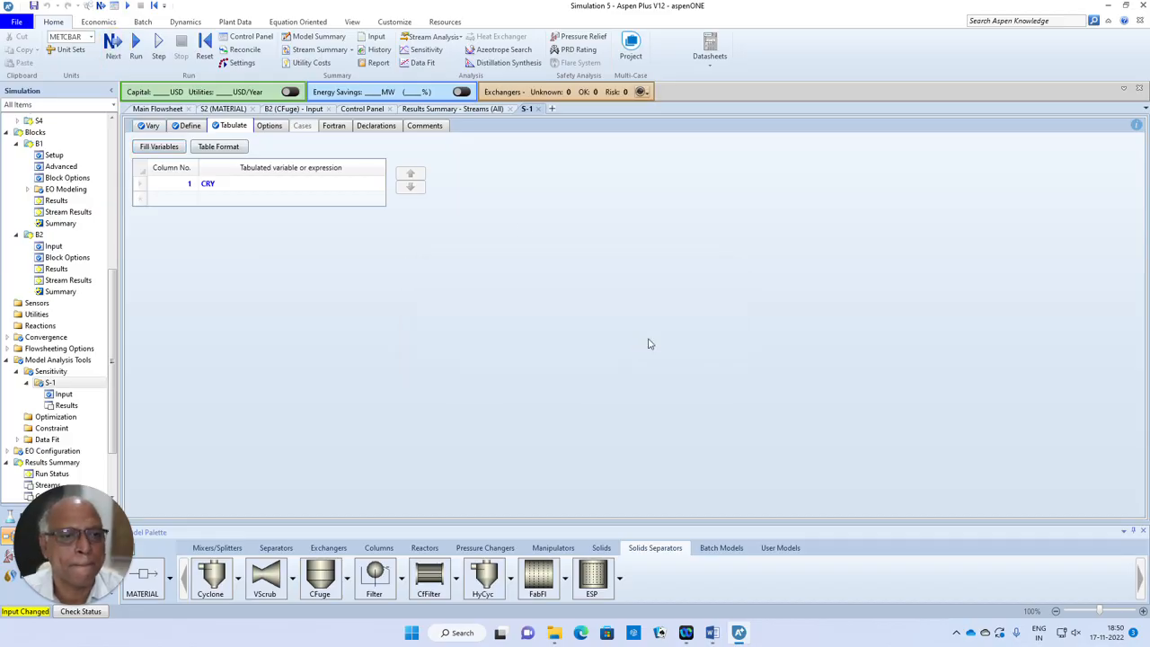
left_click(539, 357)
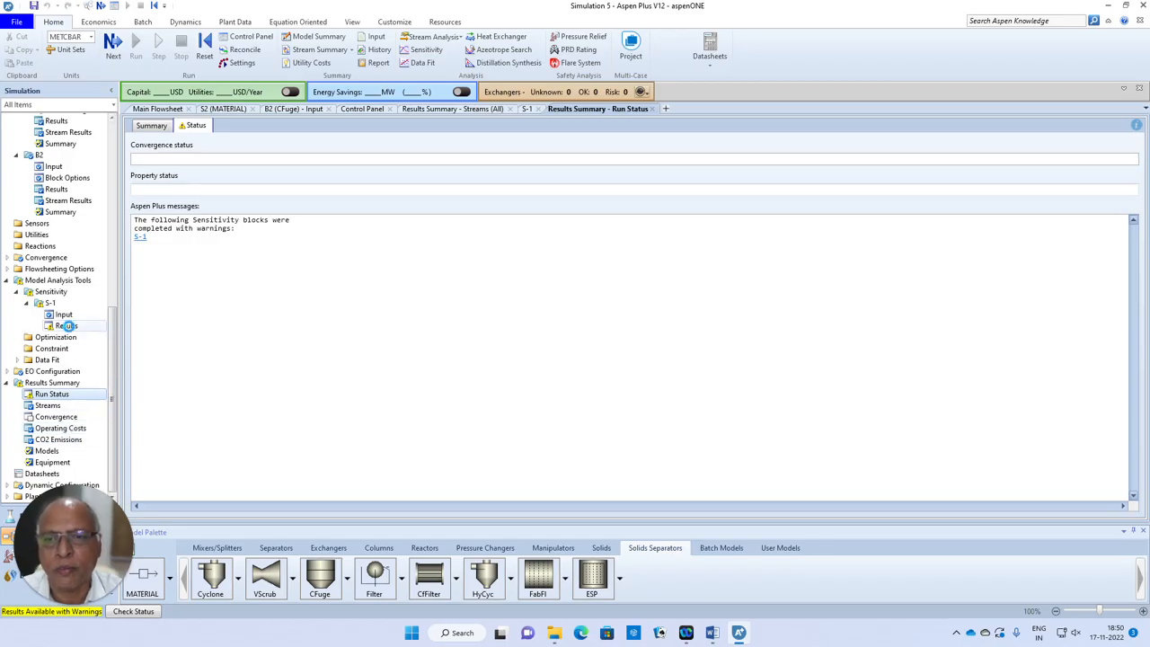
Open the S-1 results, plot the Results Curve of CRY against B1 temperature, and return to the main flowsheet
left_click(65, 325)
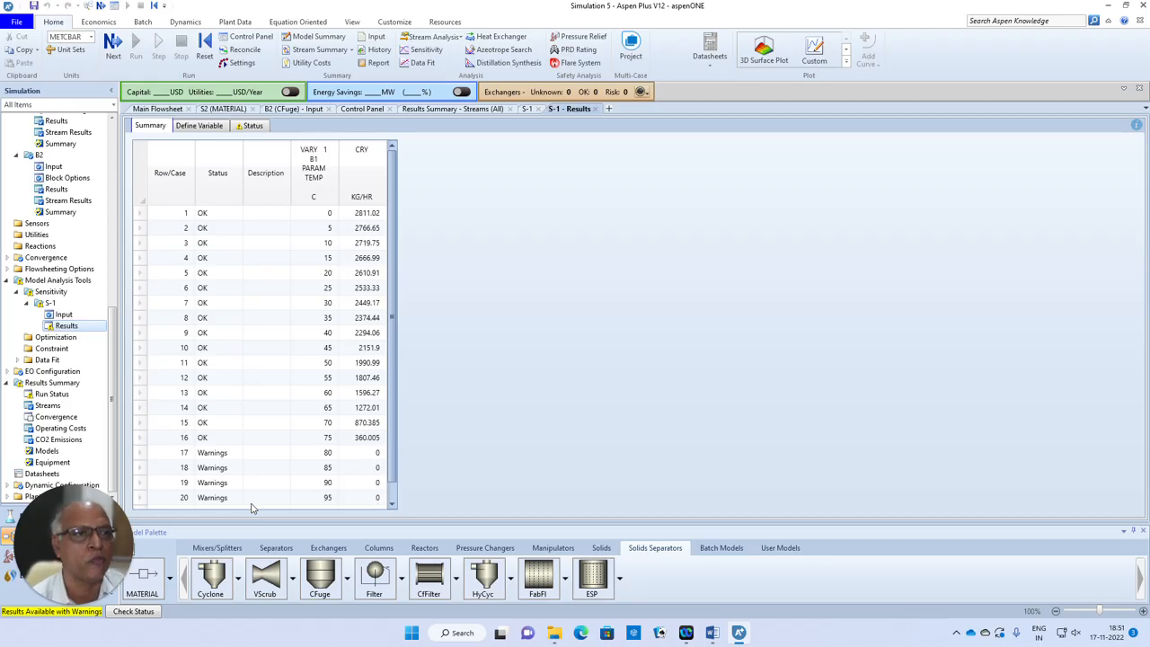
left_click(845, 50)
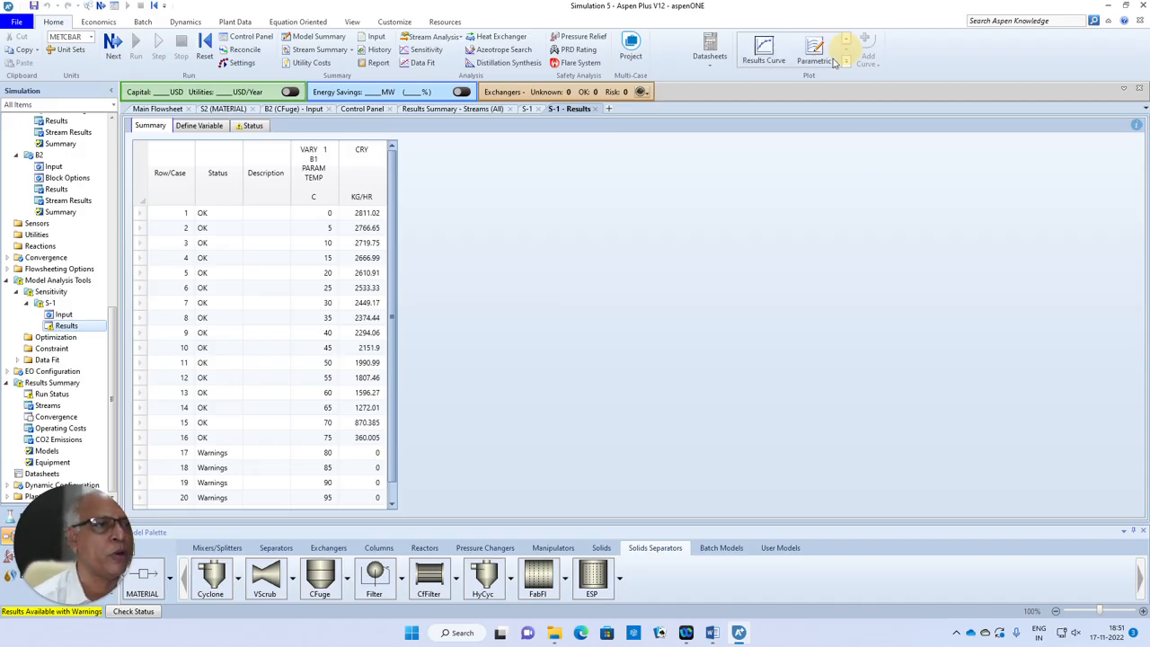
left_click(764, 49)
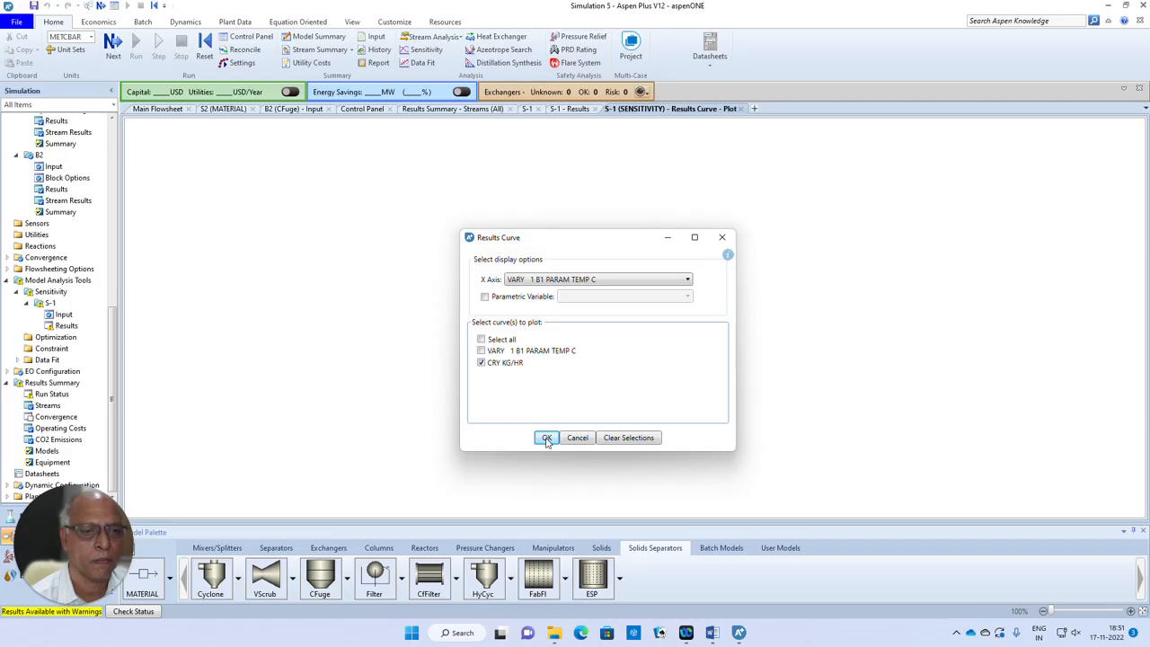
left_click(546, 438)
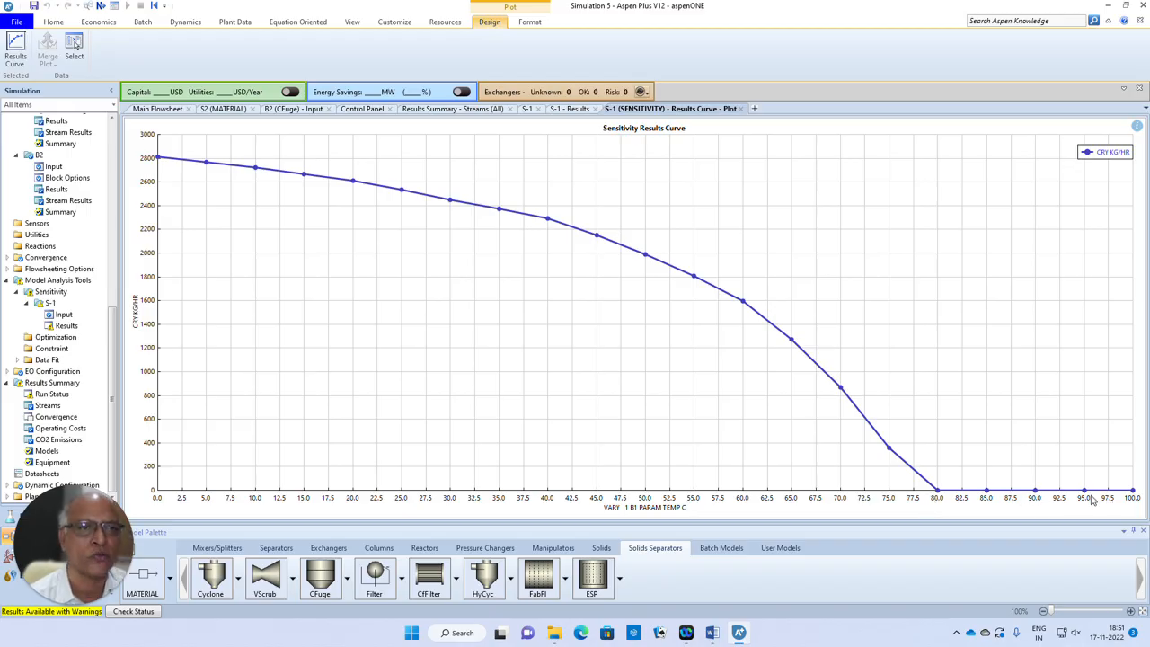
left_click(161, 108)
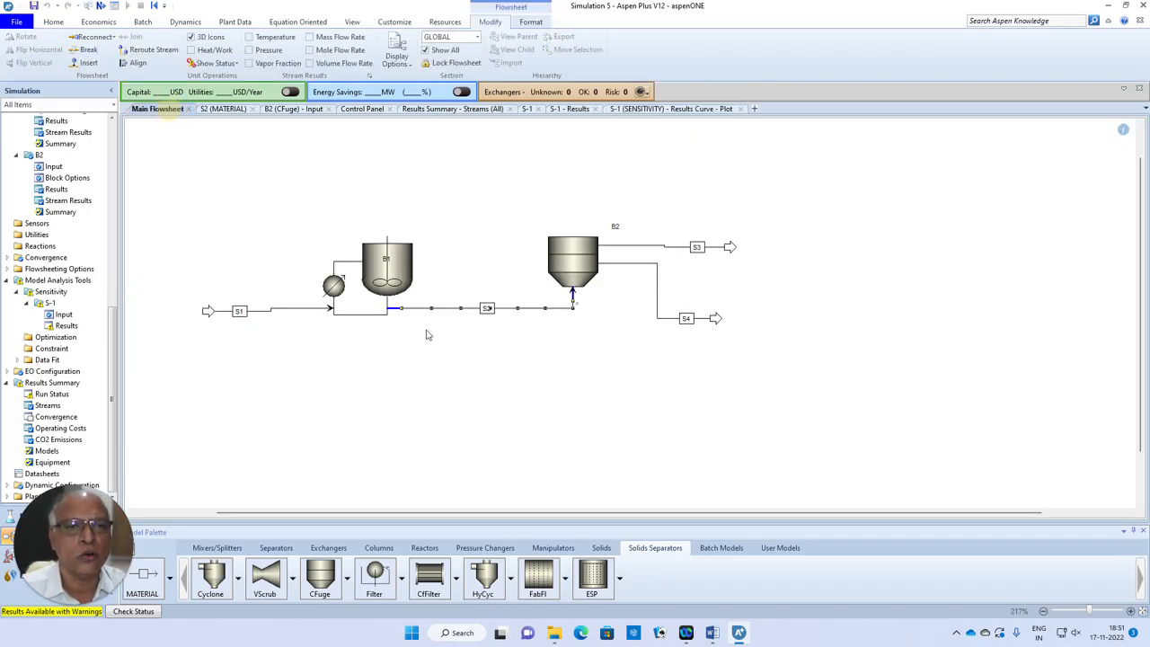